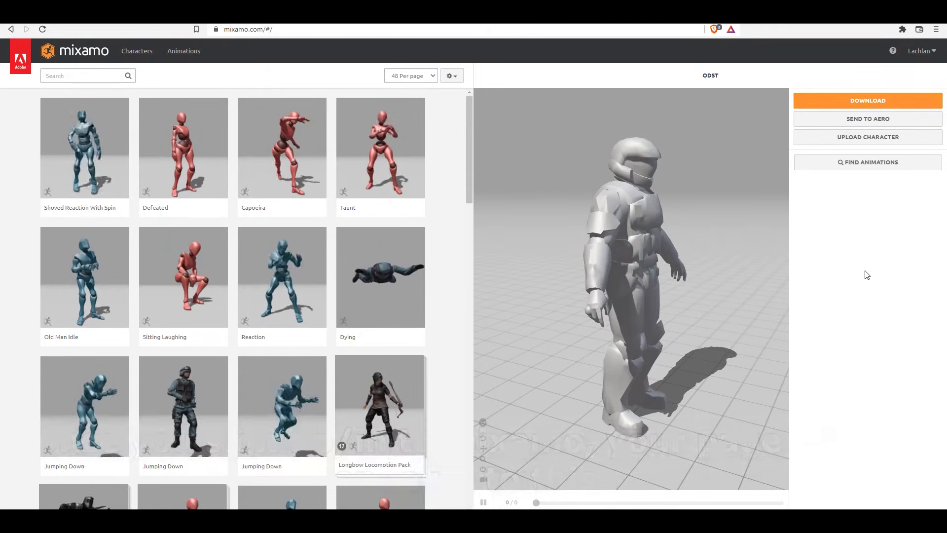
Step: Upload the Master Chief character file to Mixamo for auto-rigging
left_click(874, 138)
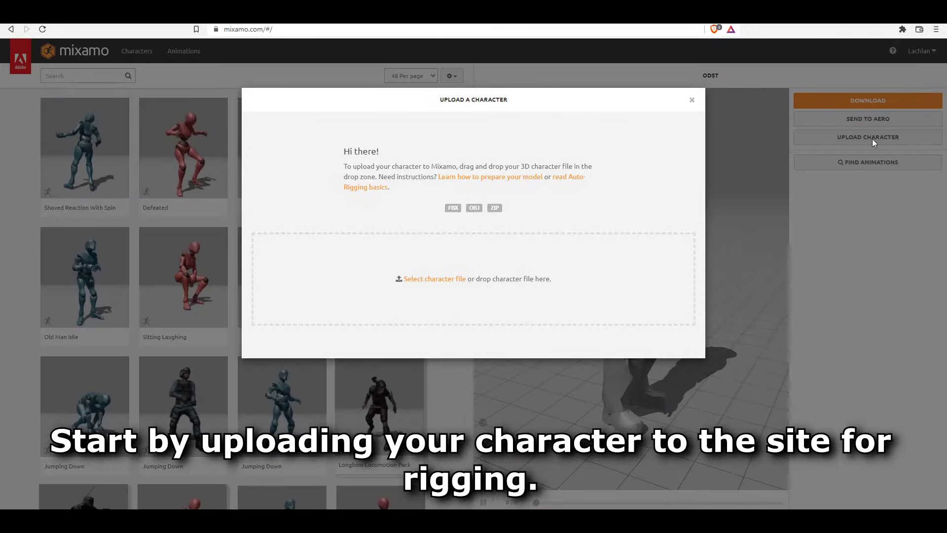
left_click(436, 280)
scroll(134, 179, "down", 1)
double_click(140, 183)
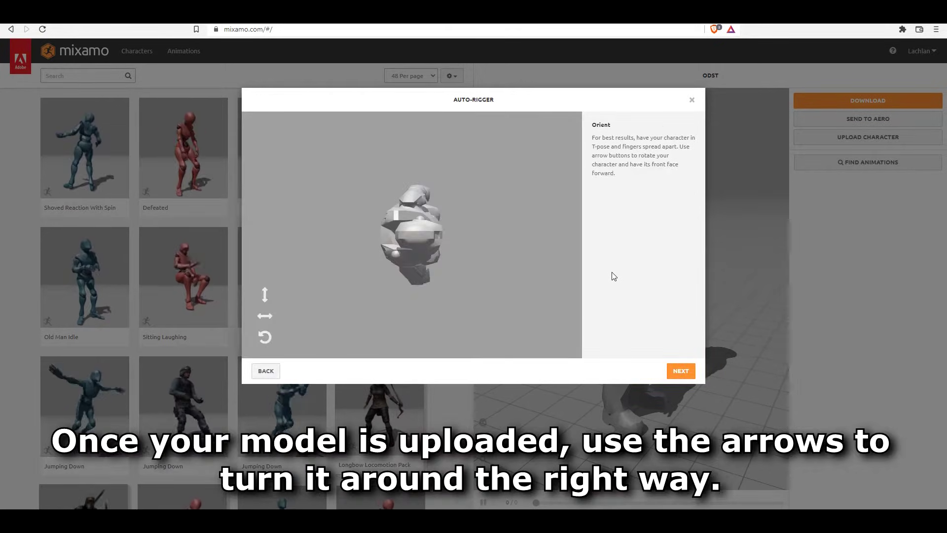
Step: Rotate the uploaded character until it stands upright facing forward, and accept the orientation
left_click(266, 316)
left_click(266, 317)
left_click(267, 319)
left_click(265, 338)
left_click(265, 338)
left_click(264, 339)
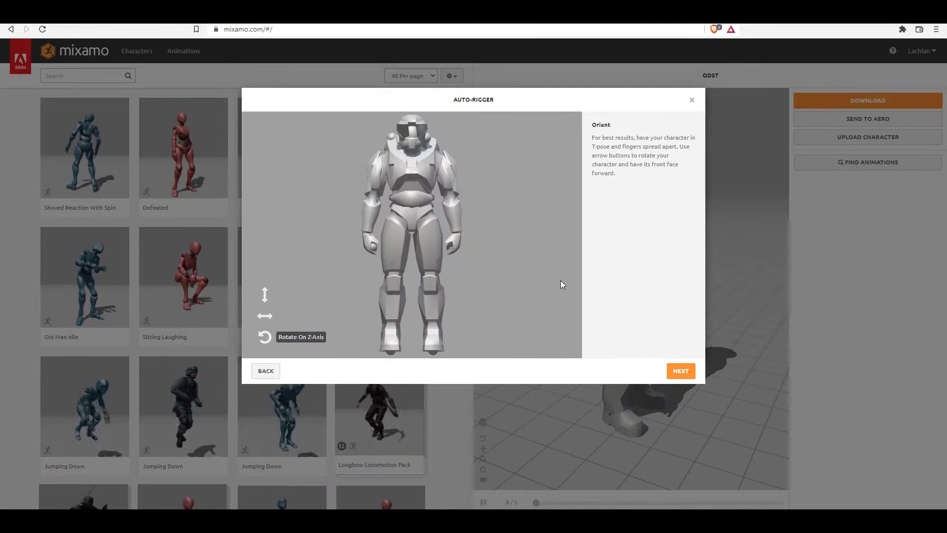
left_click(680, 370)
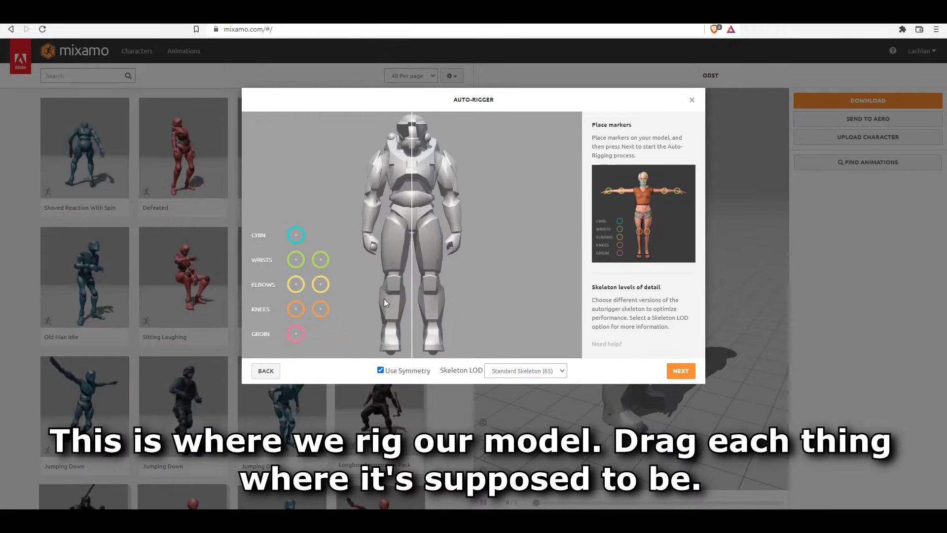
Step: Place the chin, wrist, elbow, knee and groin markers on the character with symmetry and start the auto-rigging
left_click_drag(296, 235, 413, 149)
left_click_drag(296, 262, 366, 236)
mouse_move(294, 288)
left_mouse_down()
mouse_move(328, 233)
mouse_move(374, 199)
left_mouse_up()
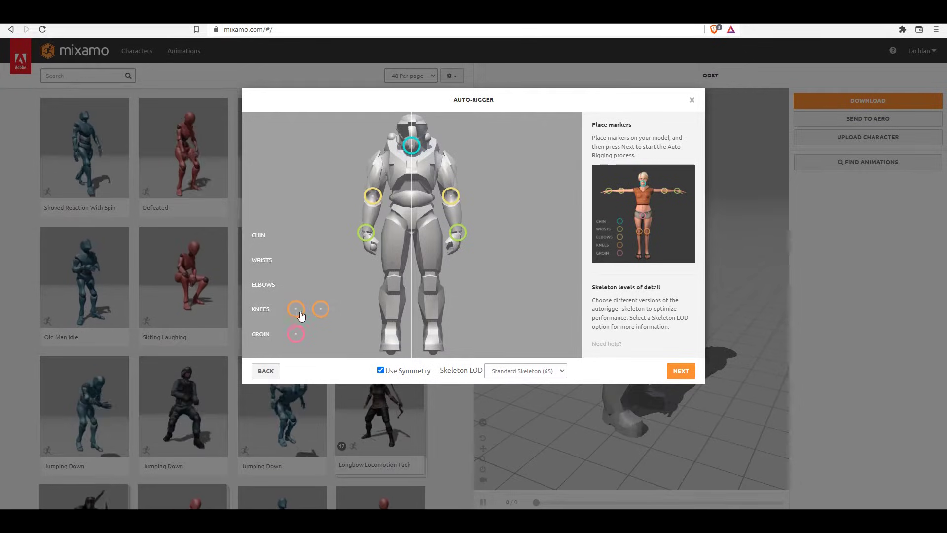
left_click_drag(320, 310, 394, 289)
left_click_drag(296, 335, 412, 227)
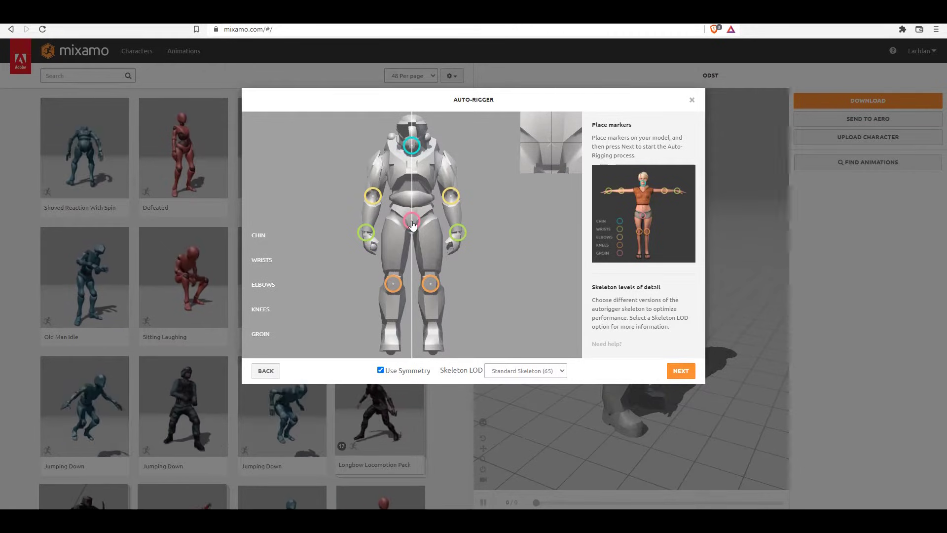
left_click_drag(412, 225, 412, 225)
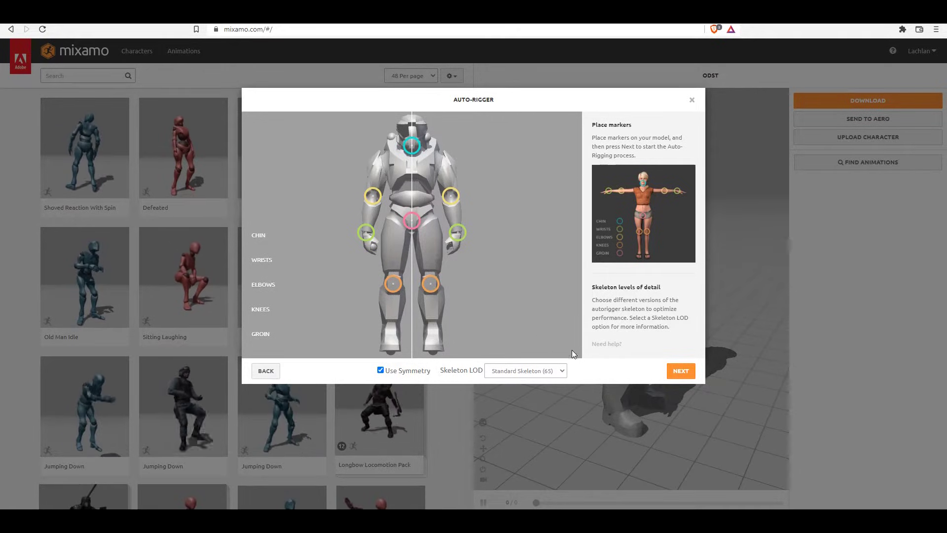
left_click(685, 371)
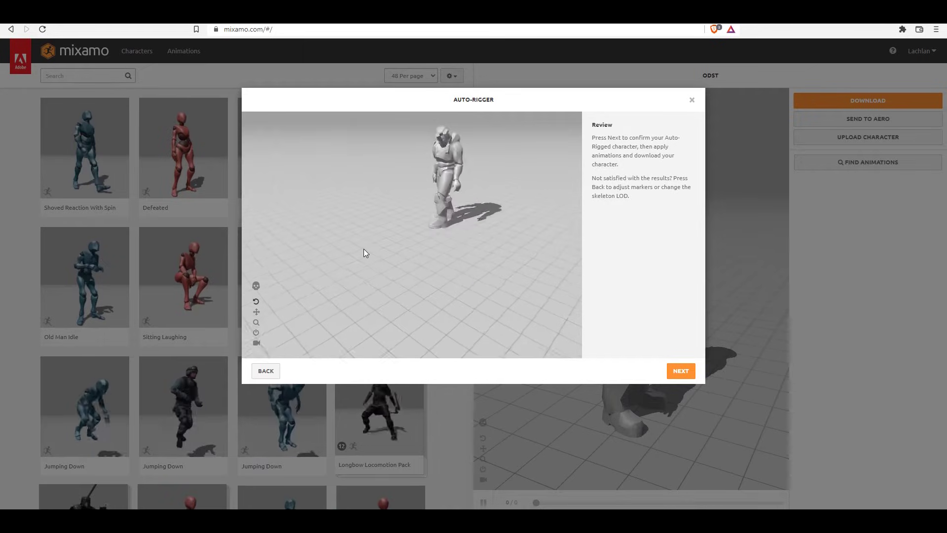
Step: Accept the rigged Master Chief as the new character and download it as FBX Binary in T-pose
left_click(681, 371)
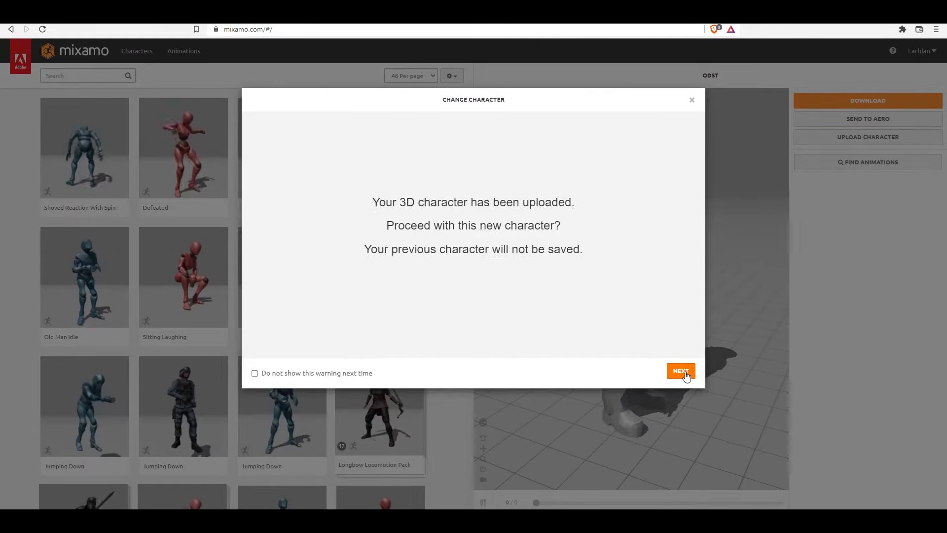
left_click(682, 371)
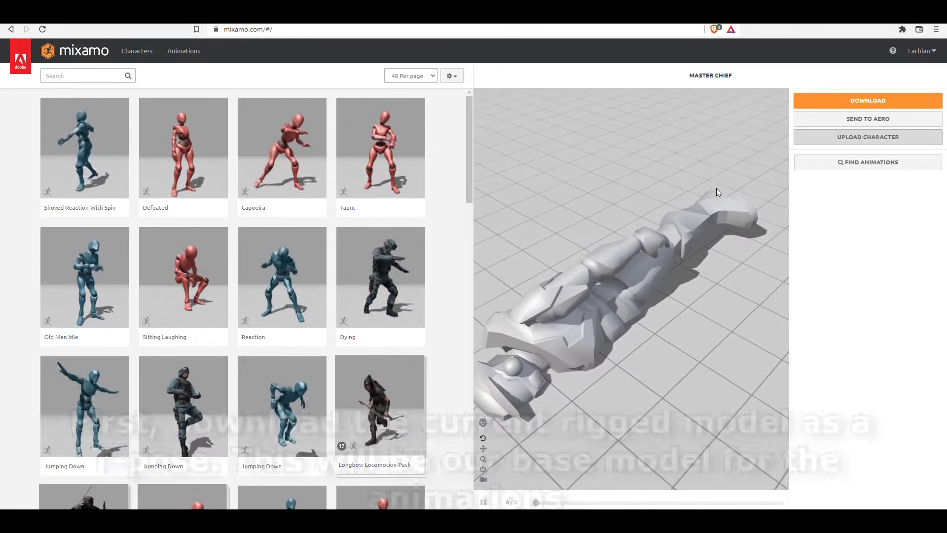
left_click(838, 105)
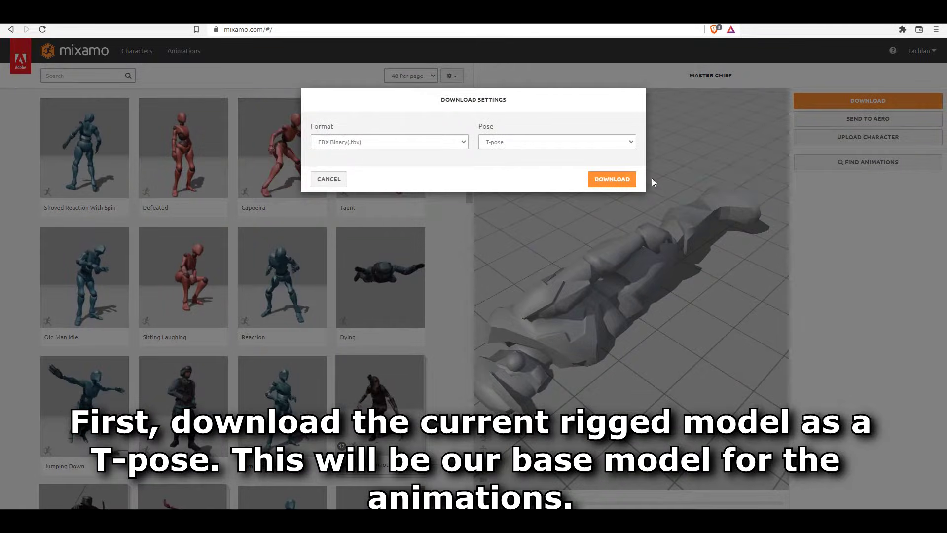
left_click(623, 181)
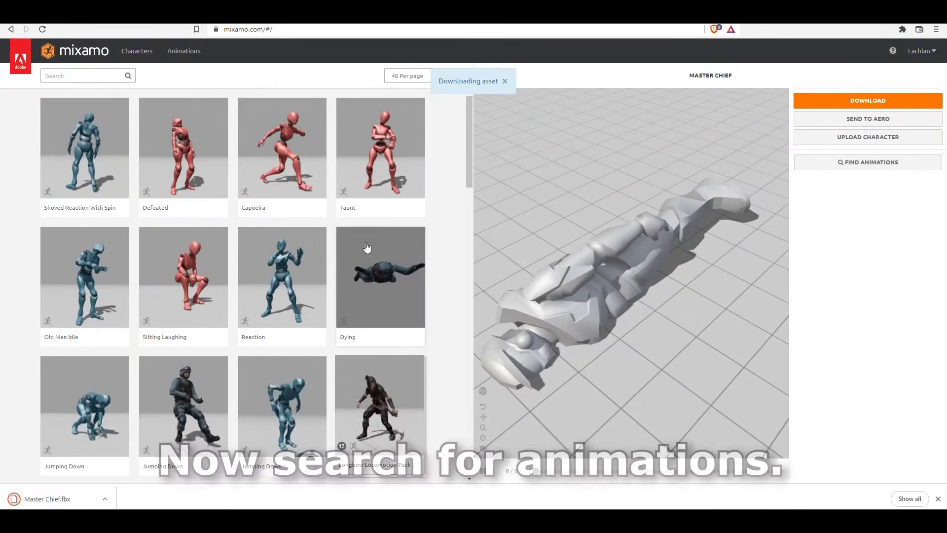
Step: Find the blue figure's Idle animation by searching for "idle" and apply it with Character Arm-Space at 62
left_click(81, 75)
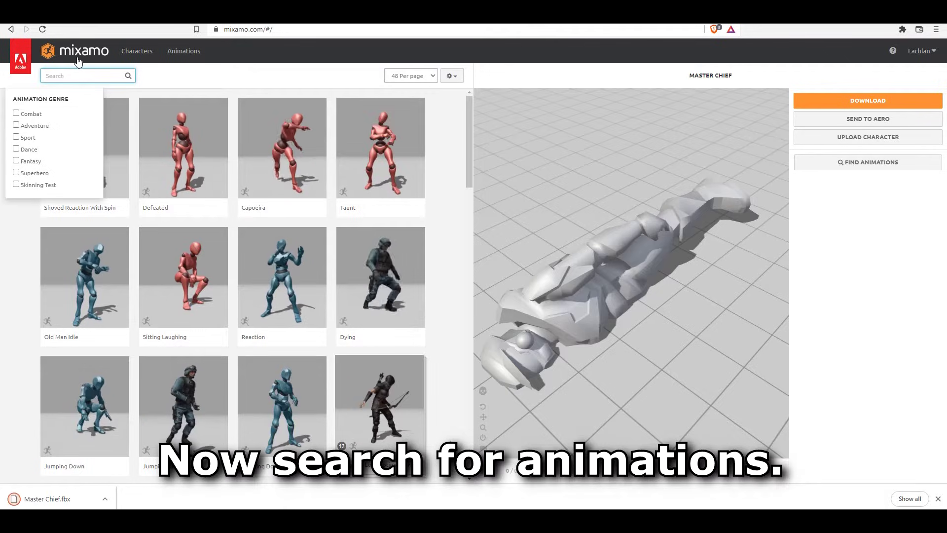
type("idle")
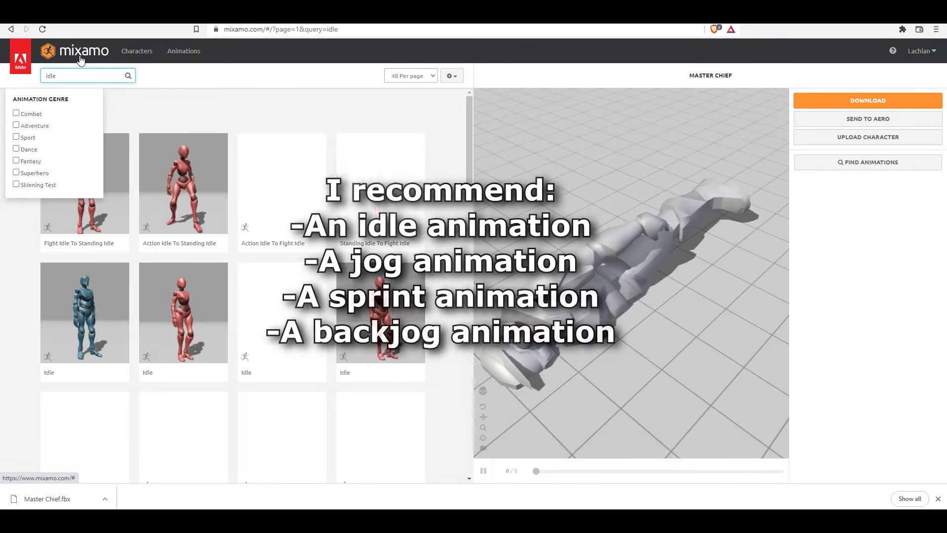
left_click(114, 317)
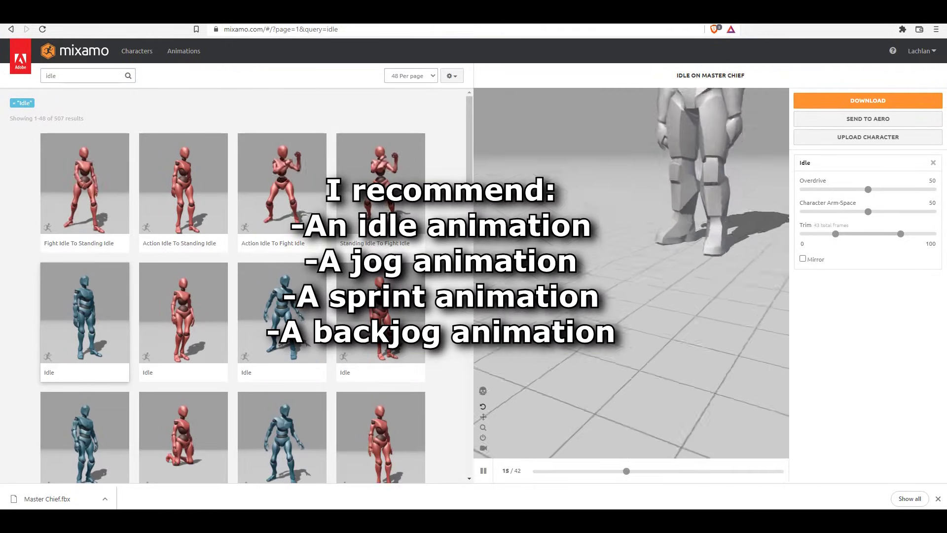
left_click_drag(642, 239, 614, 244)
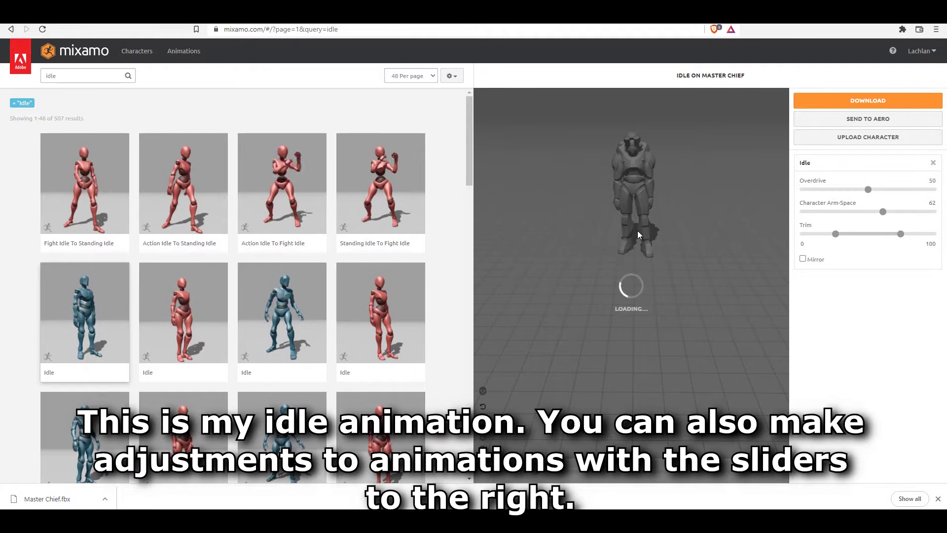
Step: Download the Idle animation as FBX Binary with skin at 30 frames per second and no keyframe reduction
left_click_drag(644, 233, 697, 233)
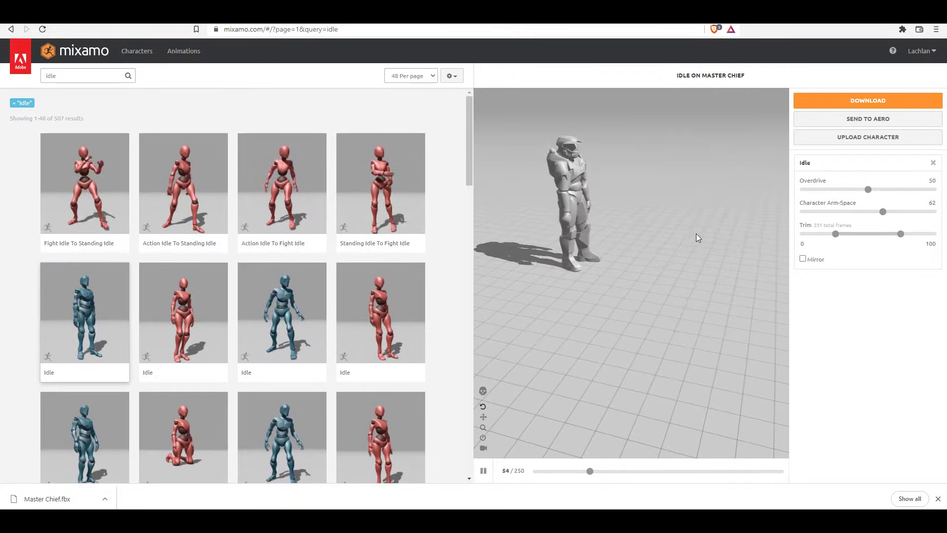
left_click(869, 101)
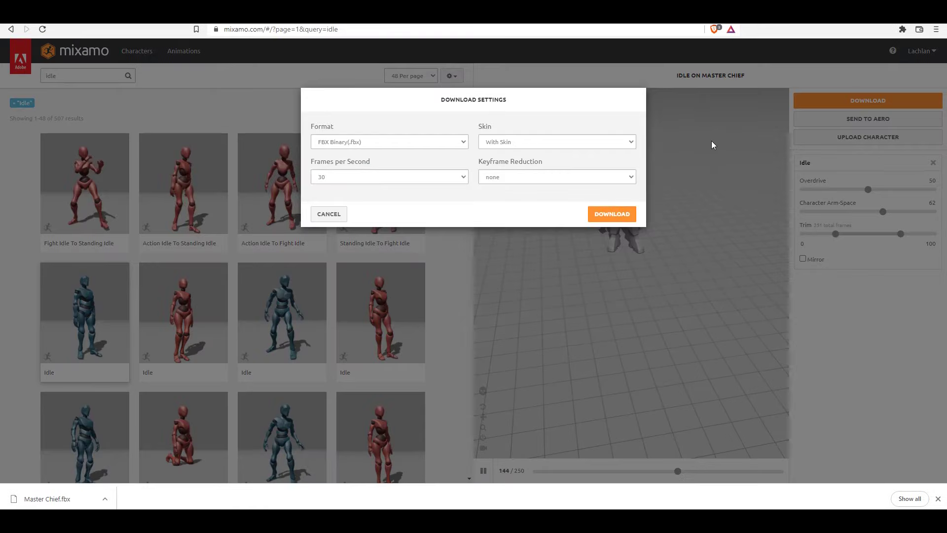
left_click(612, 214)
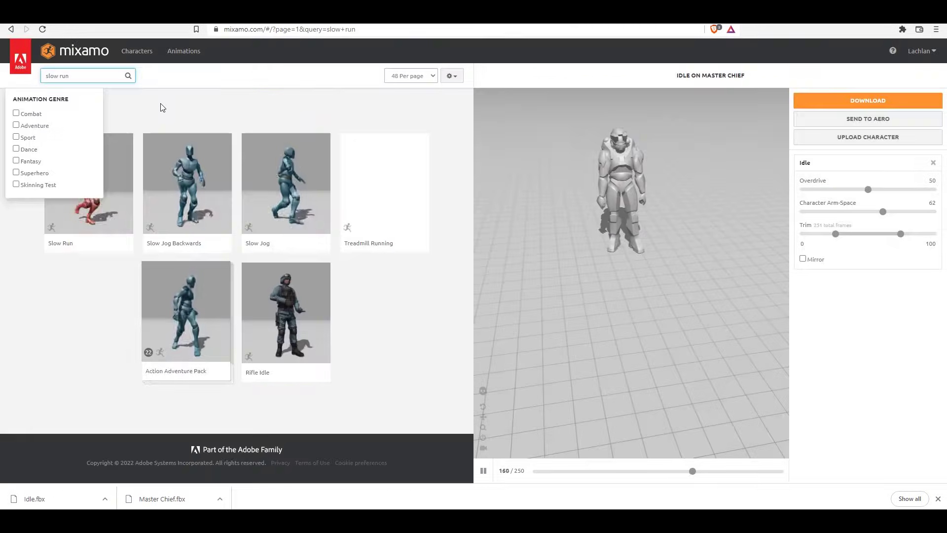
Step: Search for "slow run" and apply the Slow Run animation to the character with In Place enabled
left_click(163, 108)
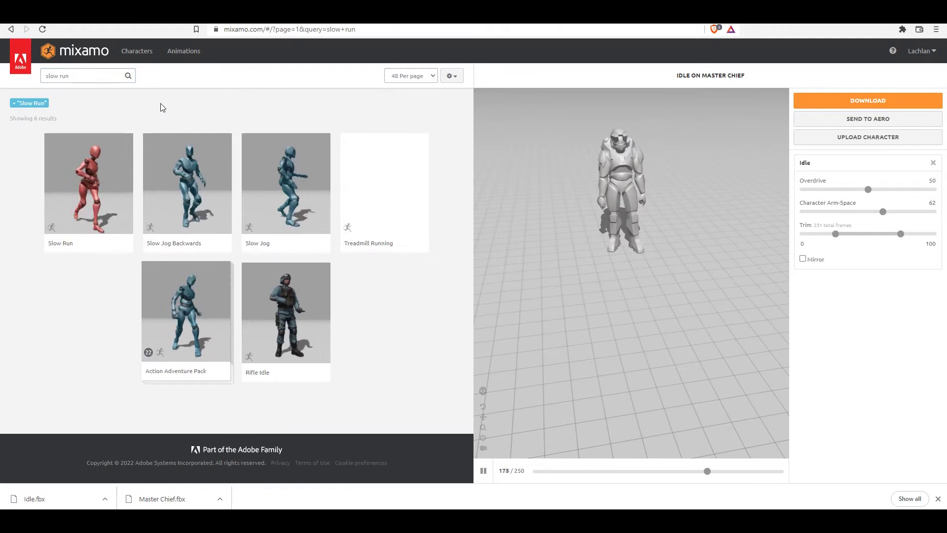
left_click(109, 182)
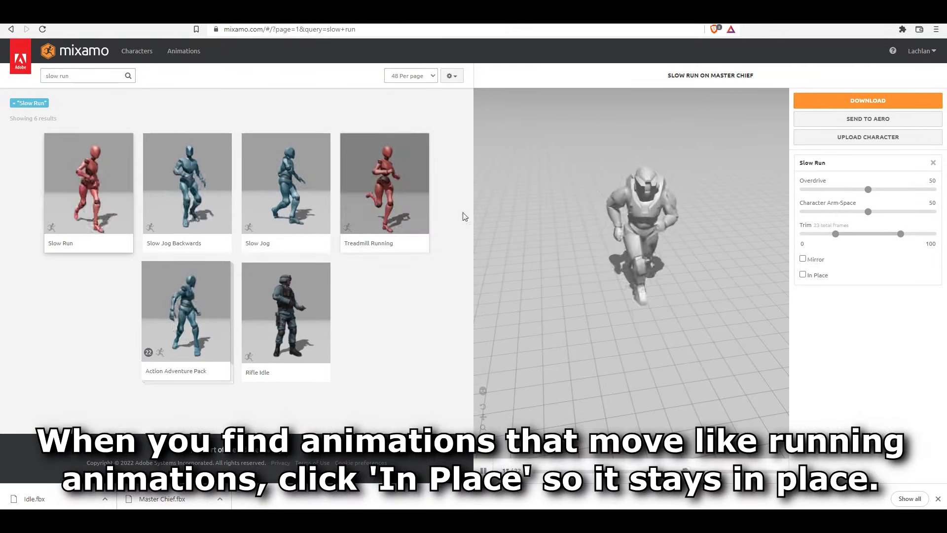
left_click_drag(570, 189, 694, 185)
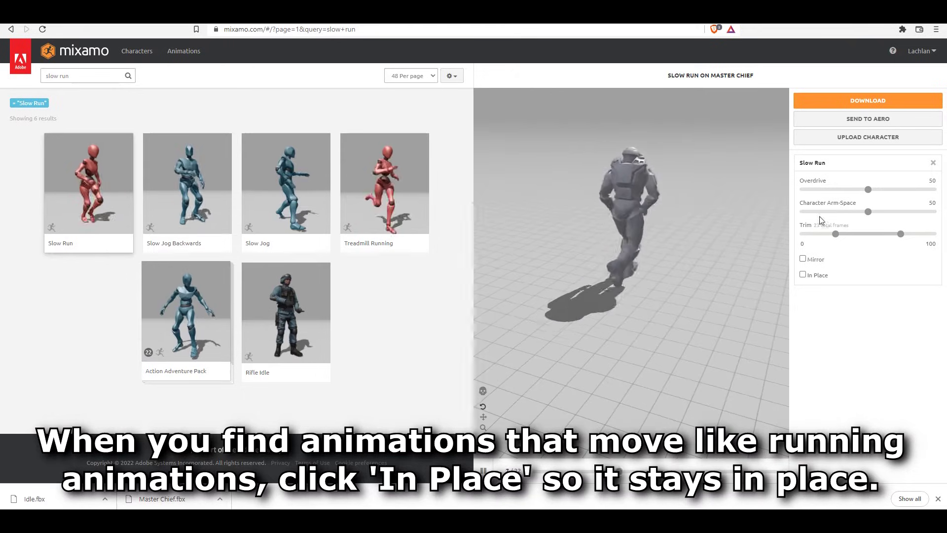
left_click(803, 274)
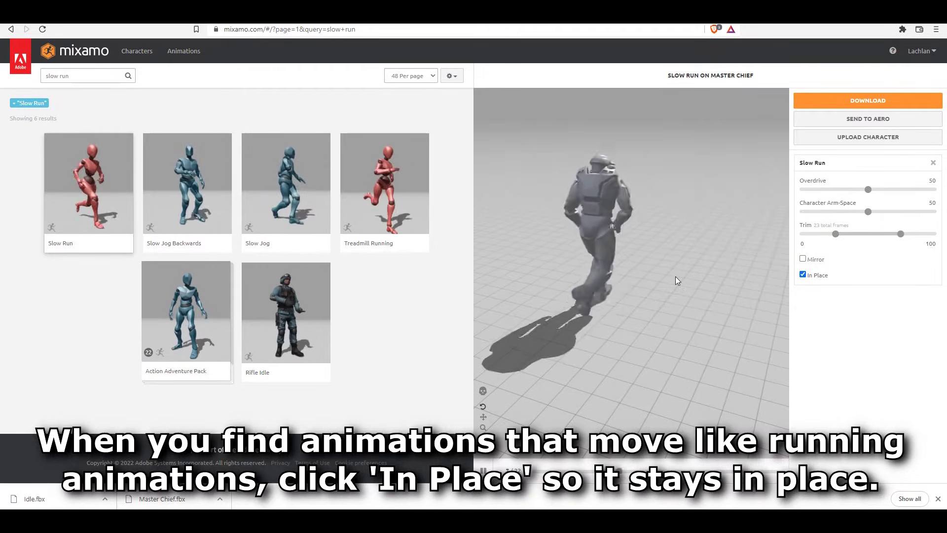
Step: Download the Slow Run animation as FBX Binary with skin at 30 frames per second and no keyframe reduction
left_click_drag(687, 276, 580, 272)
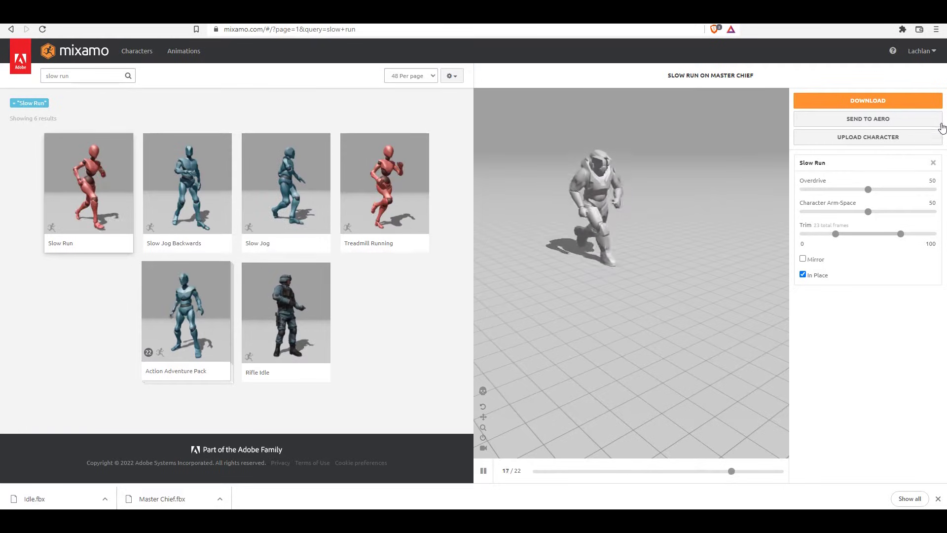
left_click(906, 102)
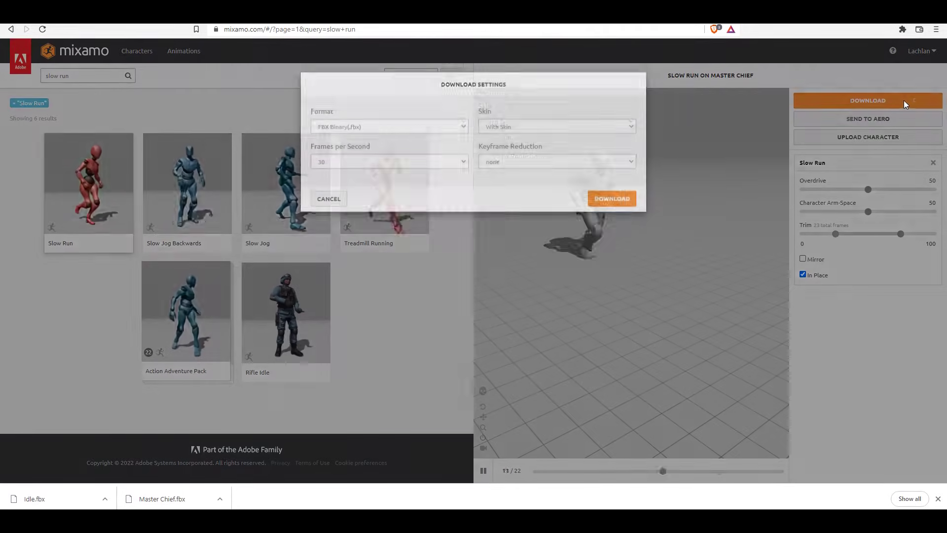
left_click(610, 213)
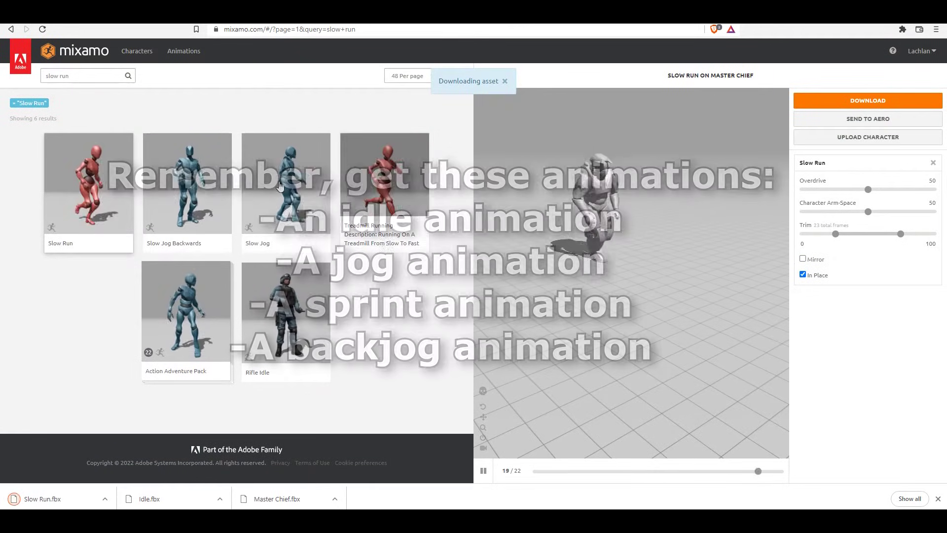
Step: Replace the search term with "sprint" to search the library for a sprint animation
left_click(103, 79)
key("BackSpace")
key("BackSpace")
key("BackSpace")
key("BackSpace")
key("BackSpace")
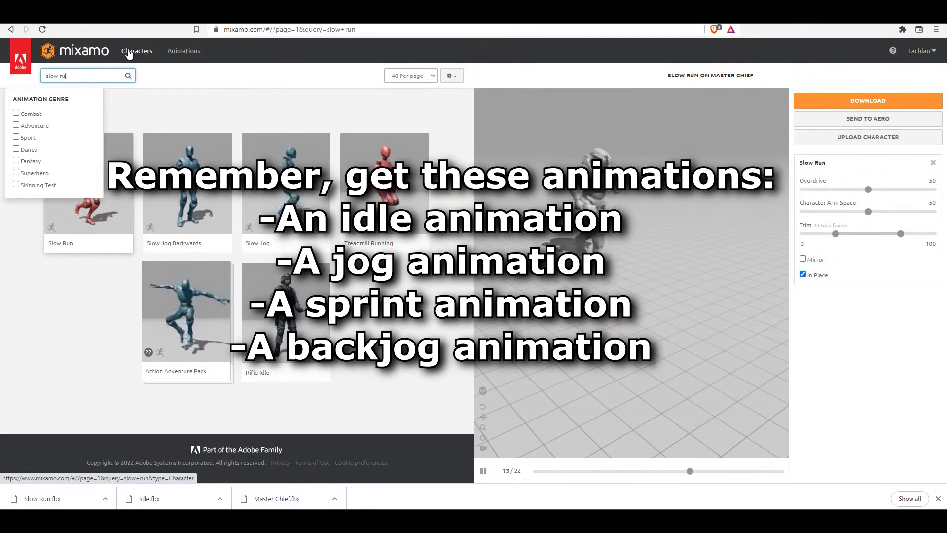
key("BackSpace")
key("BackSpace")
type("print")
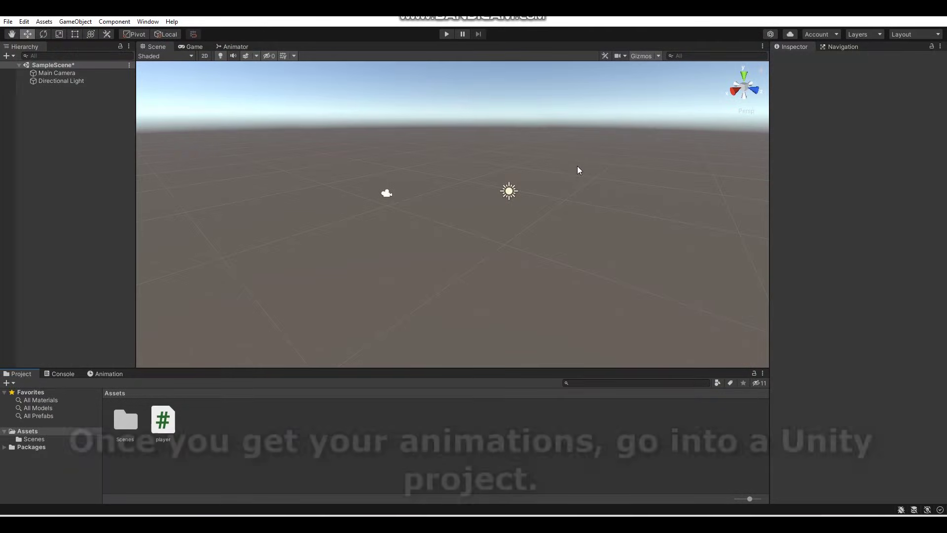
Step: Switch to the Unity project and add a cube to SampleScene
right_click_drag(578, 167, 638, 172)
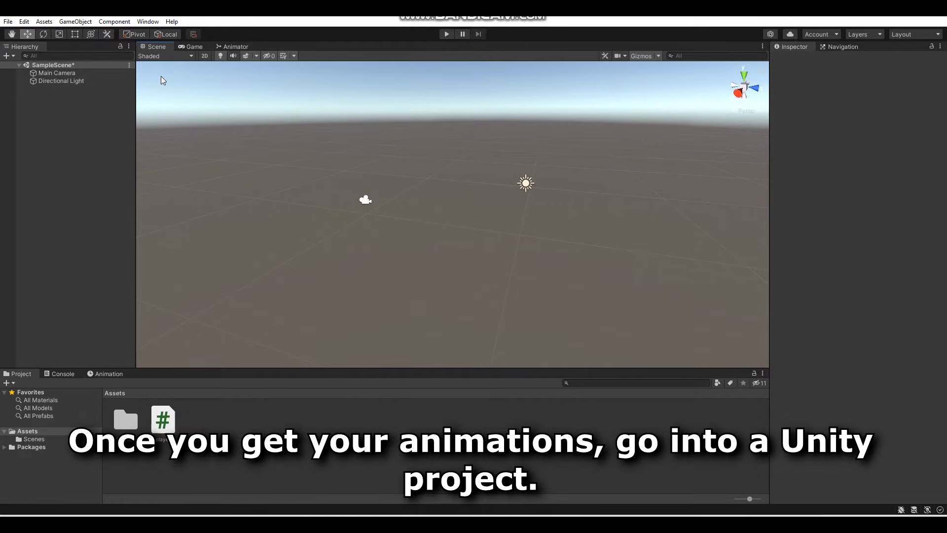
left_click(88, 23)
mouse_move(118, 63)
left_click(222, 63)
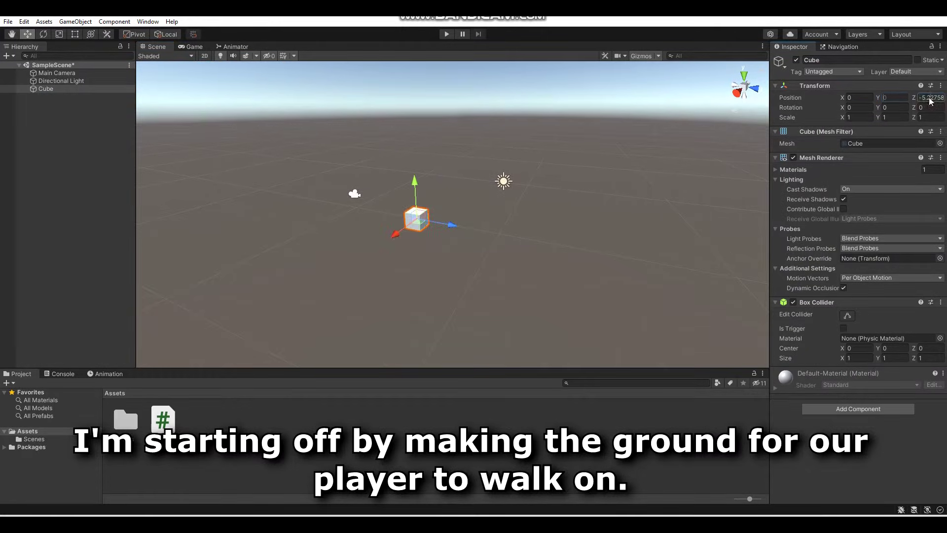
Step: Set the cube's position to 0, 0, 0 and its X and Z scale to 40 to form the ground
left_click(863, 117)
type("40")
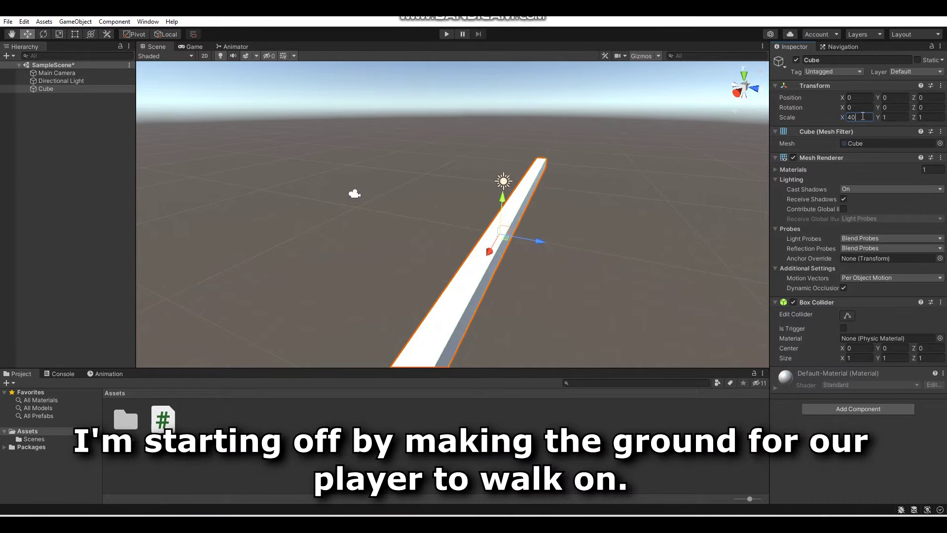
type("40")
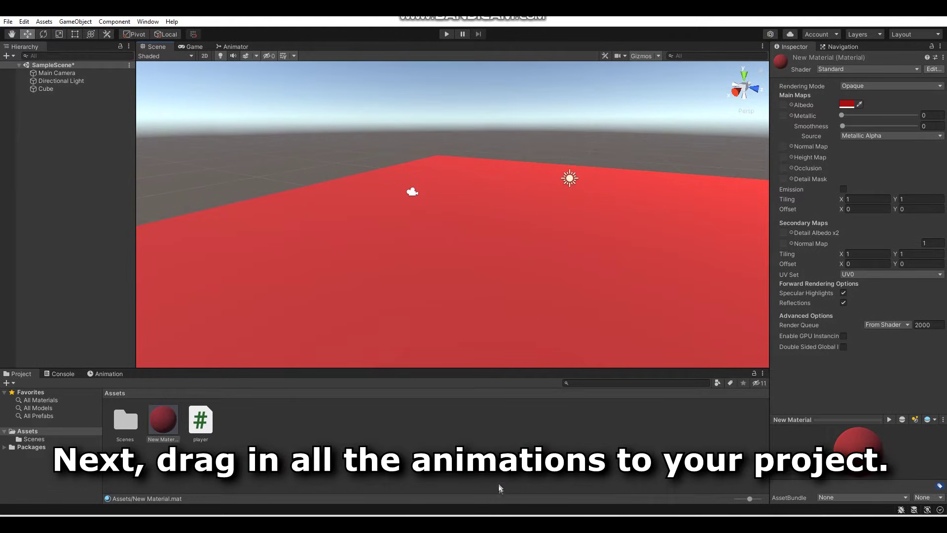
Step: Import Running Backward.fbx, Run Forward.fbx, Slow Run.fbx, Idle.fbx and Master Chief.fbx from Downloads into the project's Assets folder
left_click(498, 523)
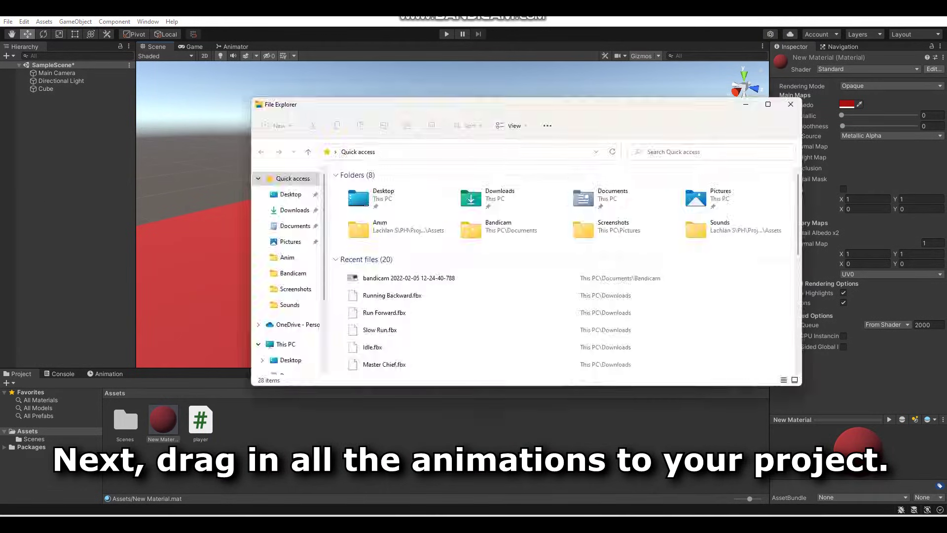
left_click(293, 211)
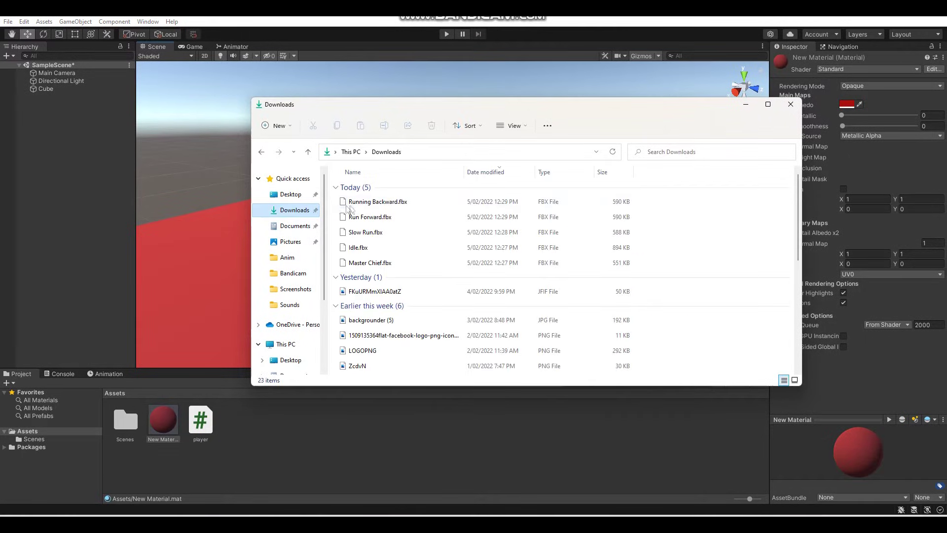
left_click(365, 202)
left_click(376, 264, "shift")
left_click_drag(376, 264, 383, 432)
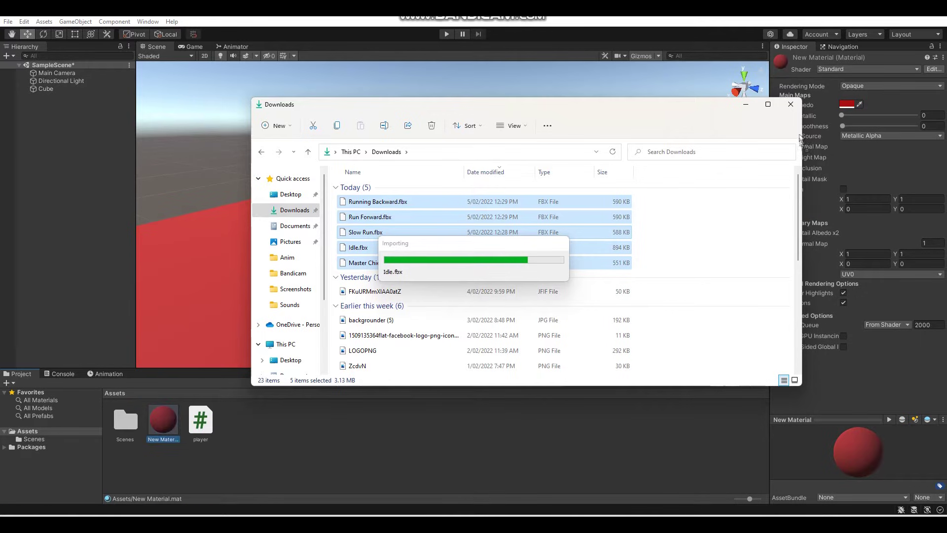
Step: Add a capsule to the scene and position it resting on the ground at about X 0, Y 1.496, Z -6.49
left_click(791, 104)
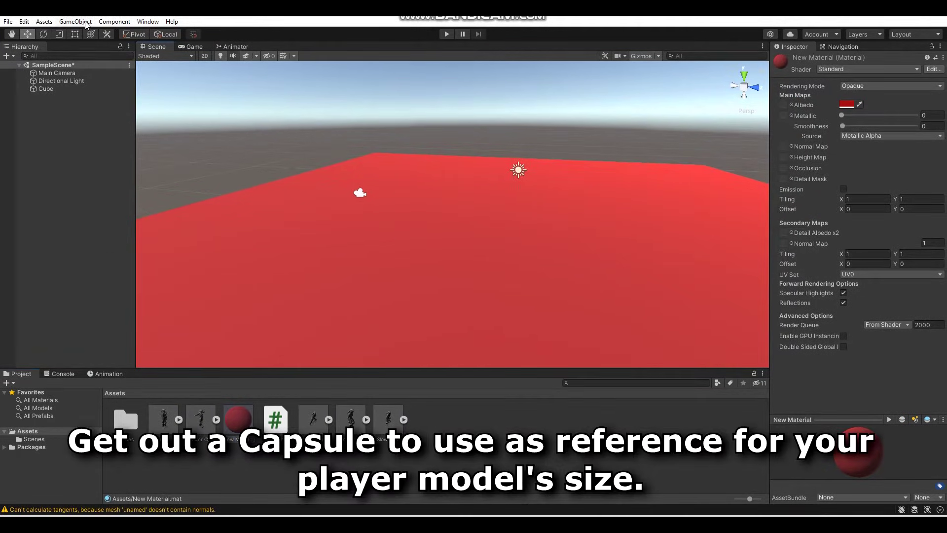
left_click(75, 21)
mouse_move(121, 68)
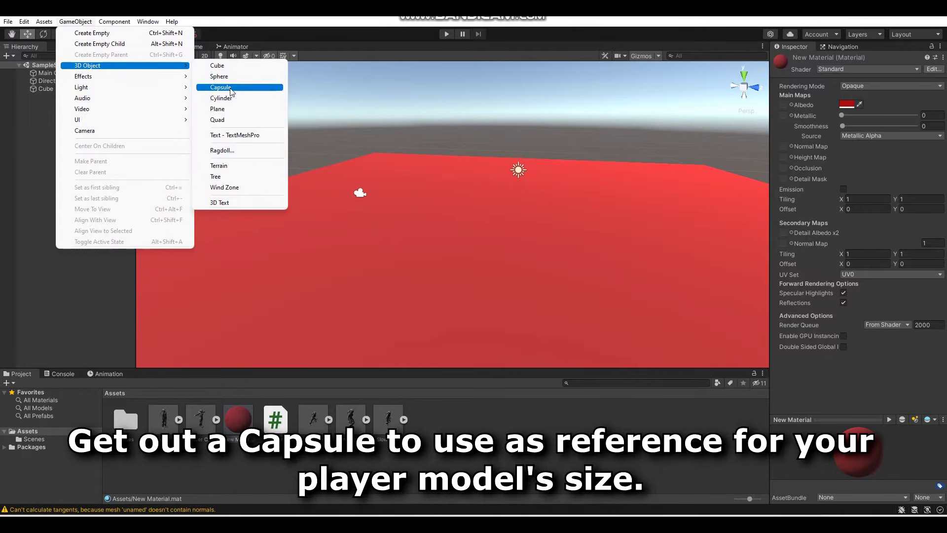
left_click(231, 90)
right_click_drag(425, 163, 459, 177)
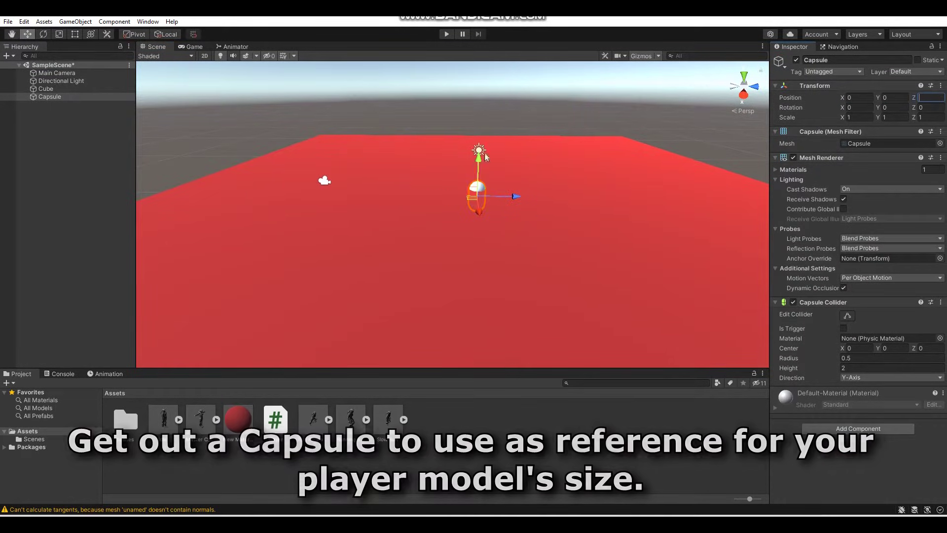
left_click_drag(479, 156, 478, 140)
right_click_drag(499, 198, 467, 149)
left_click_drag(452, 158, 451, 146)
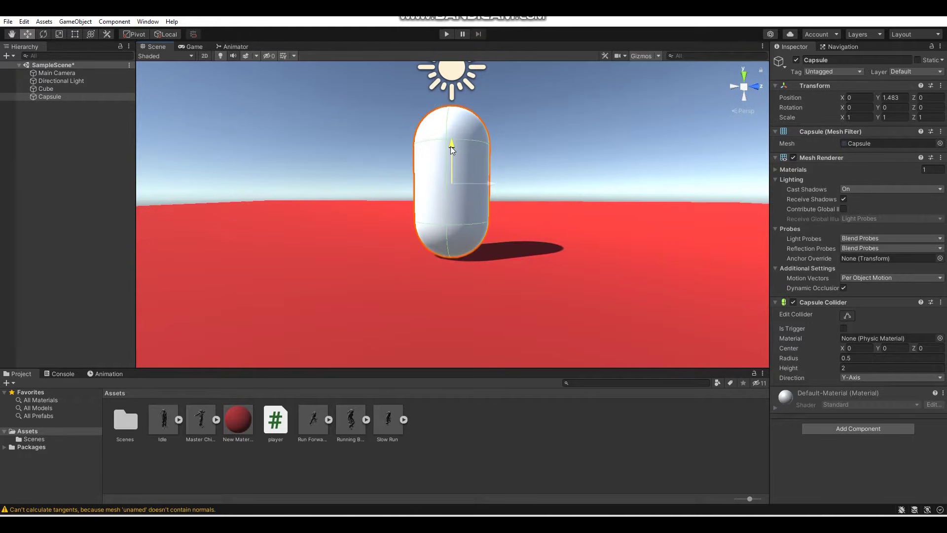
right_click_drag(451, 146, 140, 184)
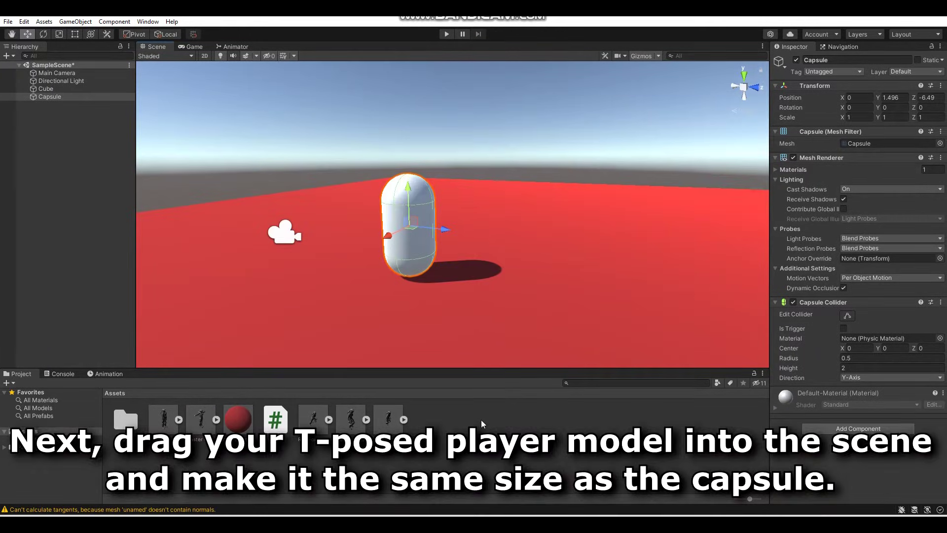
Step: Place the Master Chief model in the scene beside the capsule and set its scale to 2.8 on X, Y and Z
left_click(481, 420)
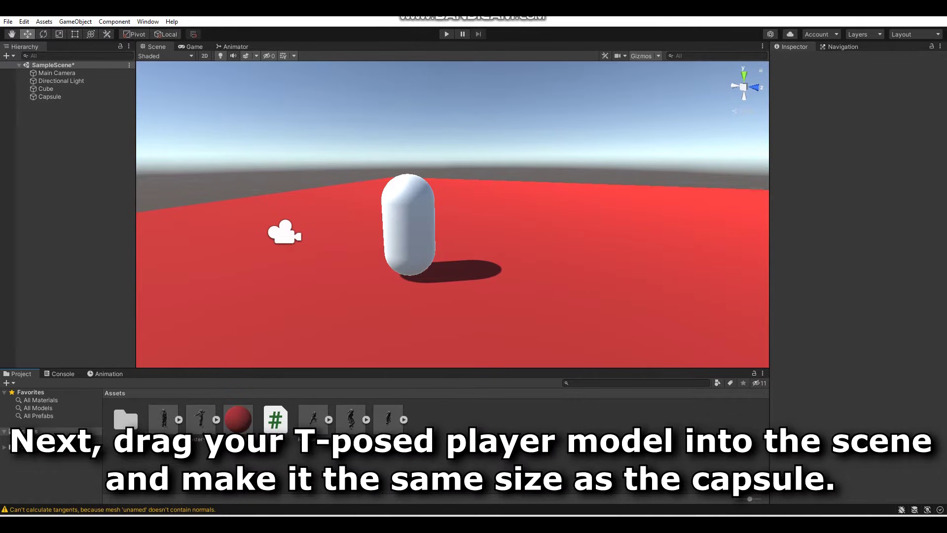
left_click_drag(336, 310, 412, 291)
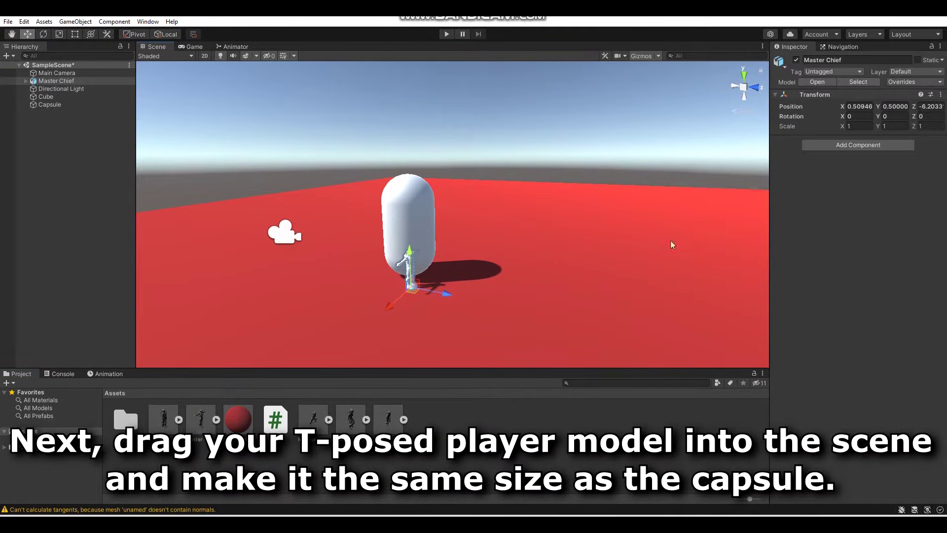
left_click(856, 126)
type("2")
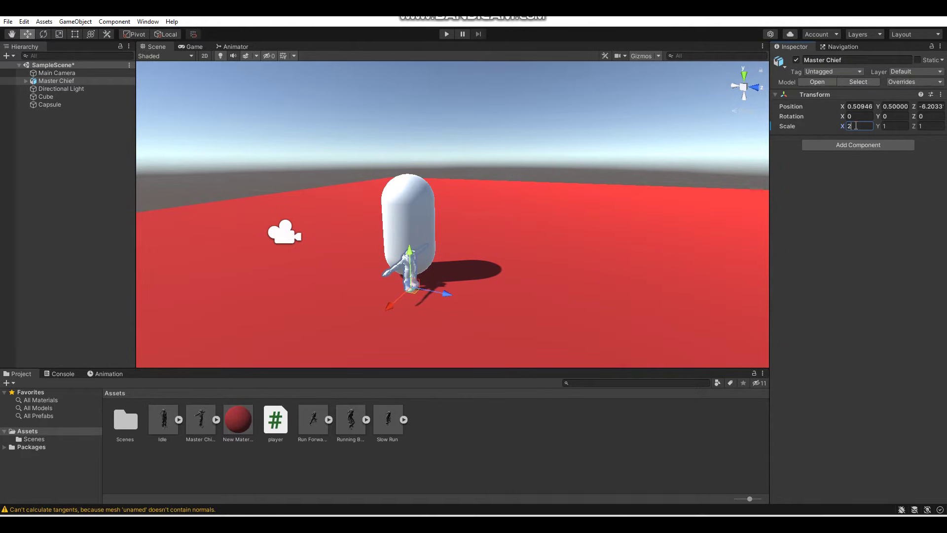
type(".8")
left_click(892, 126)
type("2.")
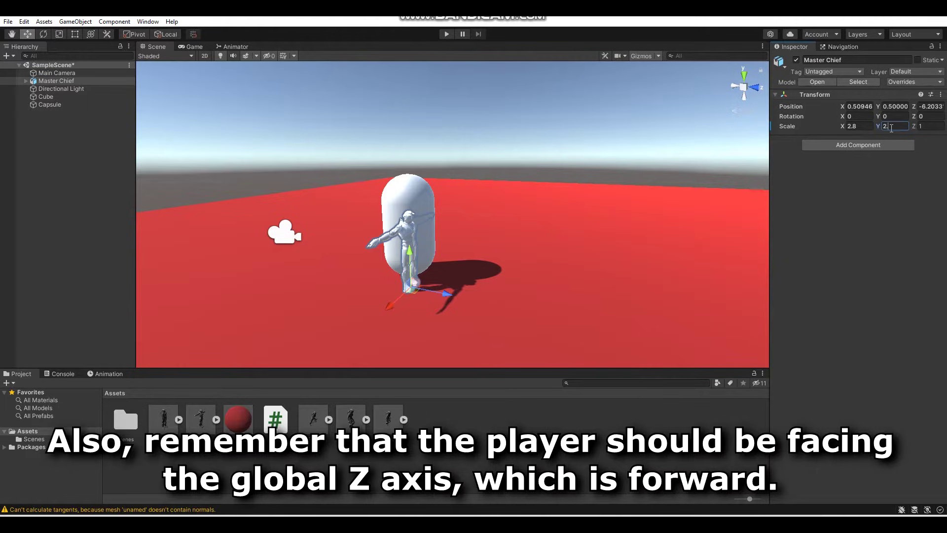
type("8")
left_click(925, 126)
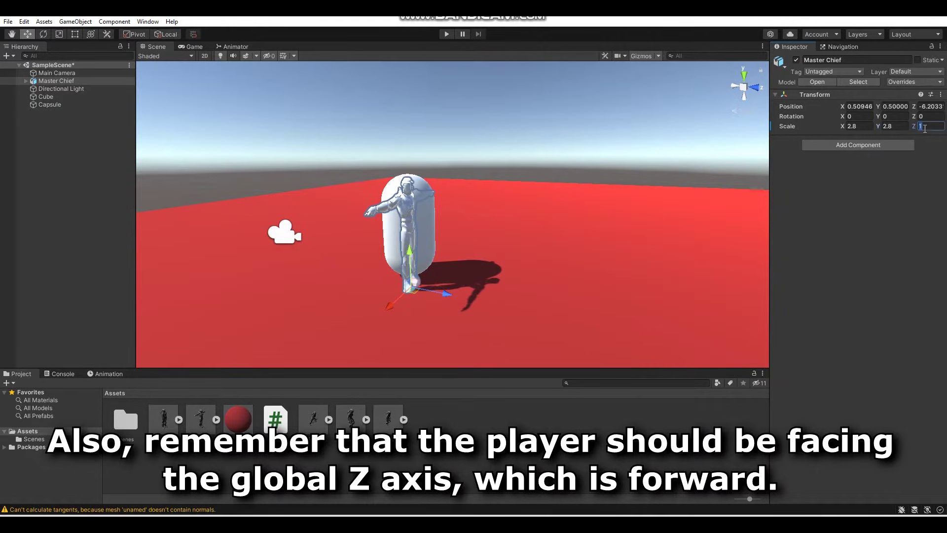
type("2.8")
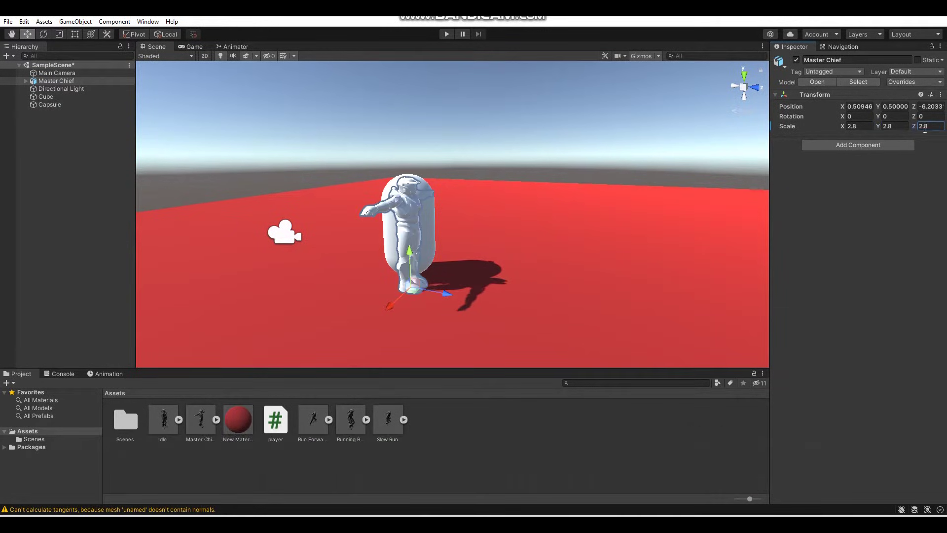
Step: Move the Master Chief model inside the capsule and make it a child of the Capsule object
left_click_drag(622, 230, 525, 229, "alt")
scroll(534, 227, "up", 3)
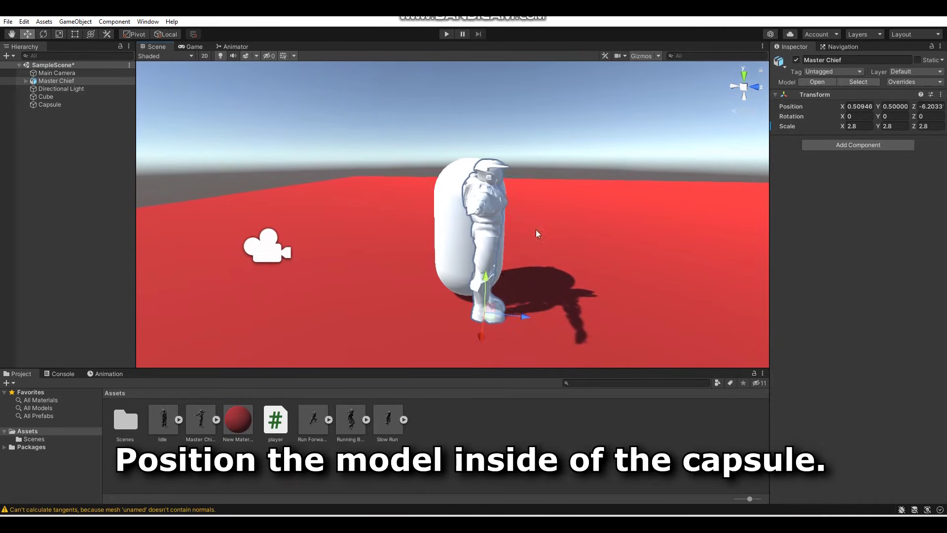
left_click_drag(529, 309, 343, 317)
left_click_drag(384, 290, 61, 105)
Step: Rename the capsule to Player and assign it the Player tag
left_click(55, 97)
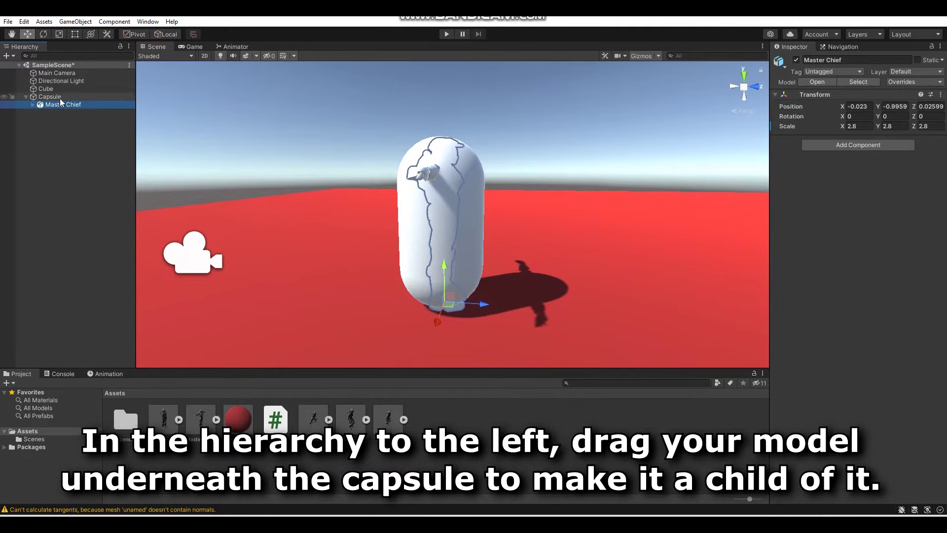
left_click(852, 60)
type("Player")
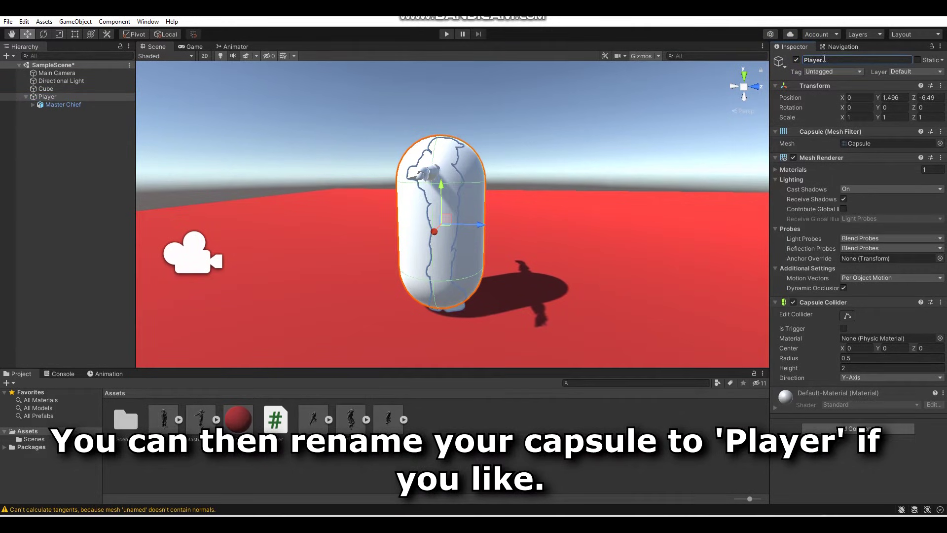
left_click(833, 71)
left_click(819, 138)
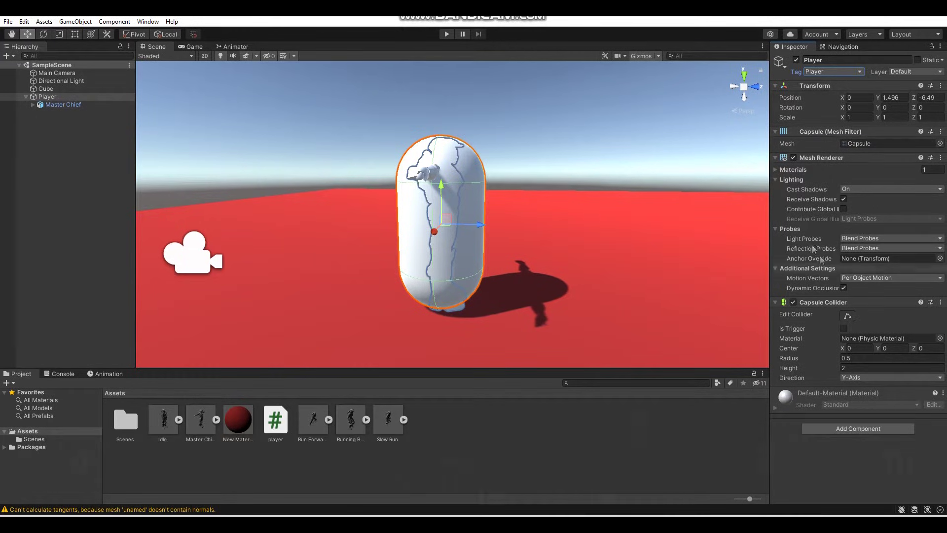
Step: Disable the Player's Mesh Renderer and set its Capsule Collider radius to 0.28 to fit the model
left_click(794, 157)
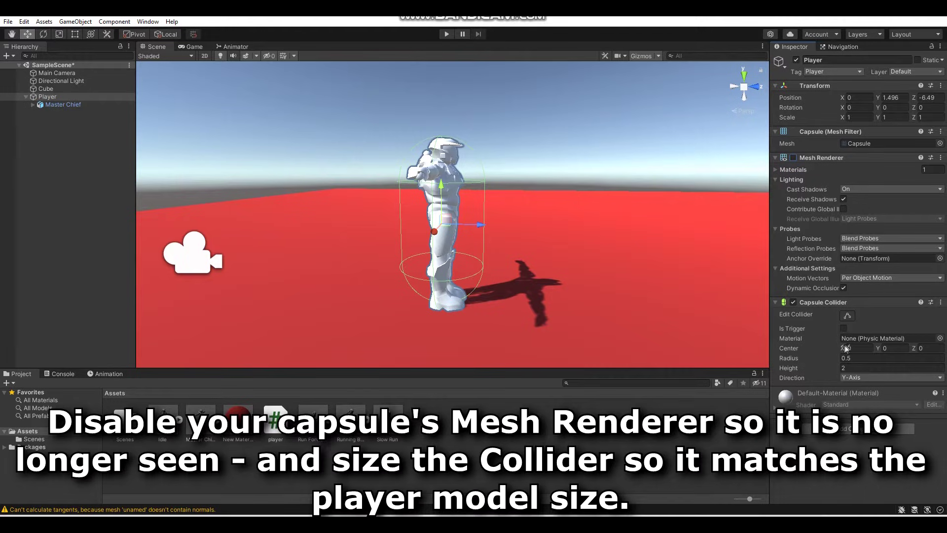
left_click_drag(838, 355, 832, 354)
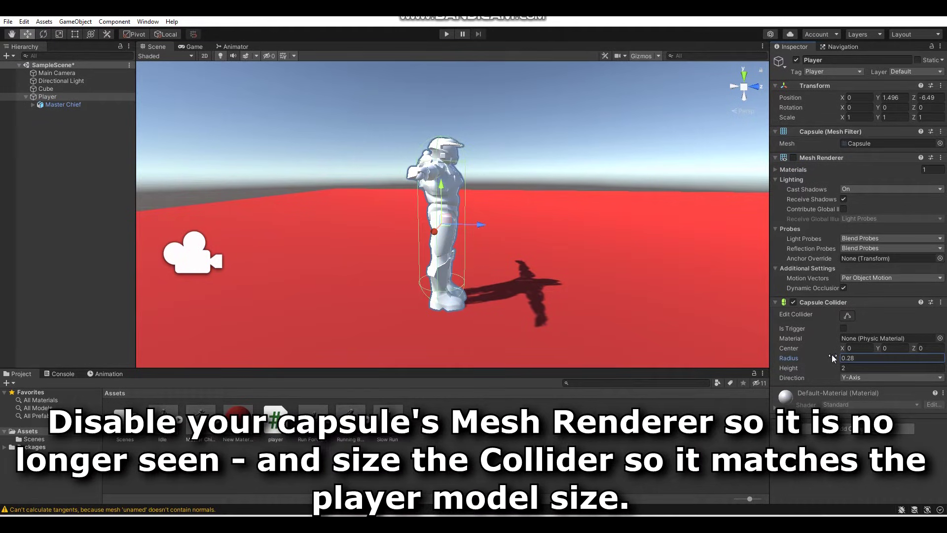
left_click_drag(650, 234, 512, 243, "alt")
scroll(606, 269, "up", 3)
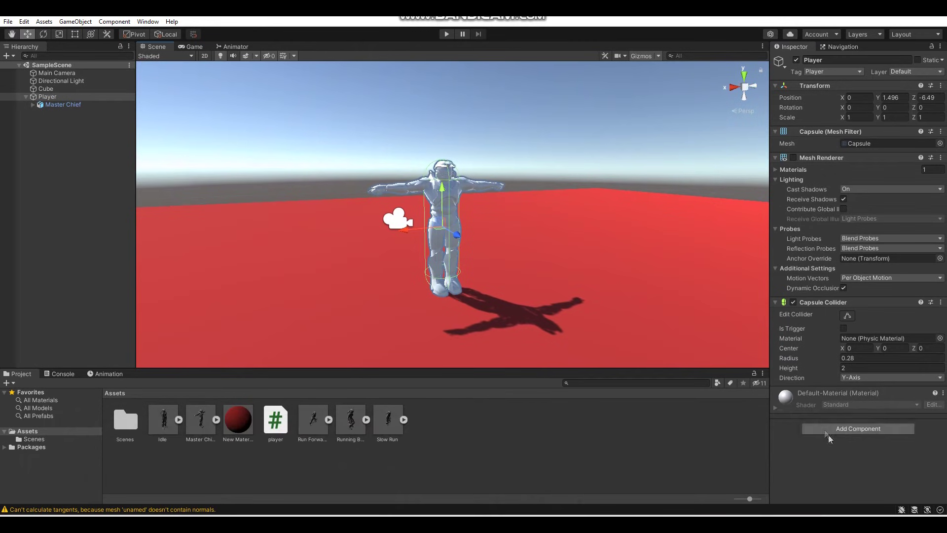
Step: Add a Rigidbody to Player, freeze its Y position and its X, Y and Z rotation, and save the scene
left_click(836, 431)
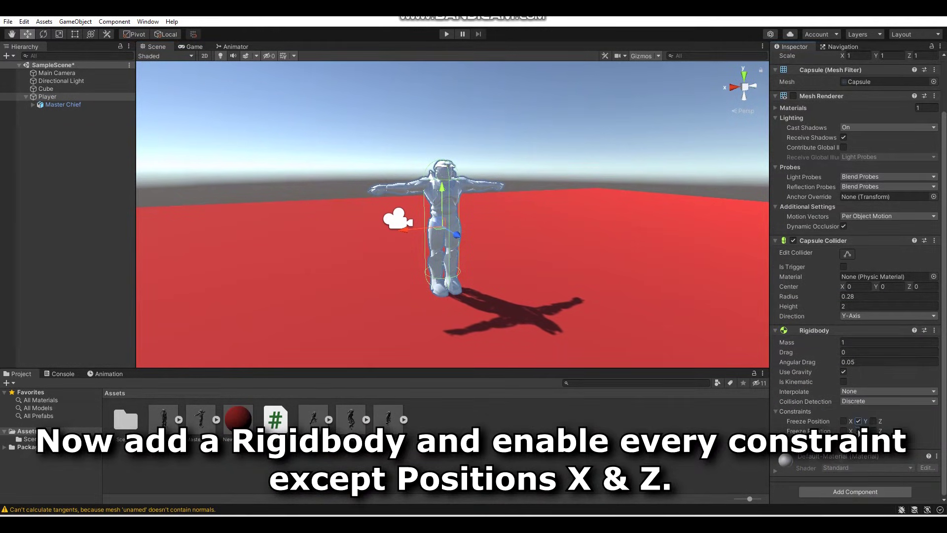
left_click(860, 431)
key("ctrl+s")
Step: Duplicate the mixamo.com animation clip contained in the Idle model as a separate asset
left_click_drag(531, 290, 620, 282, "alt")
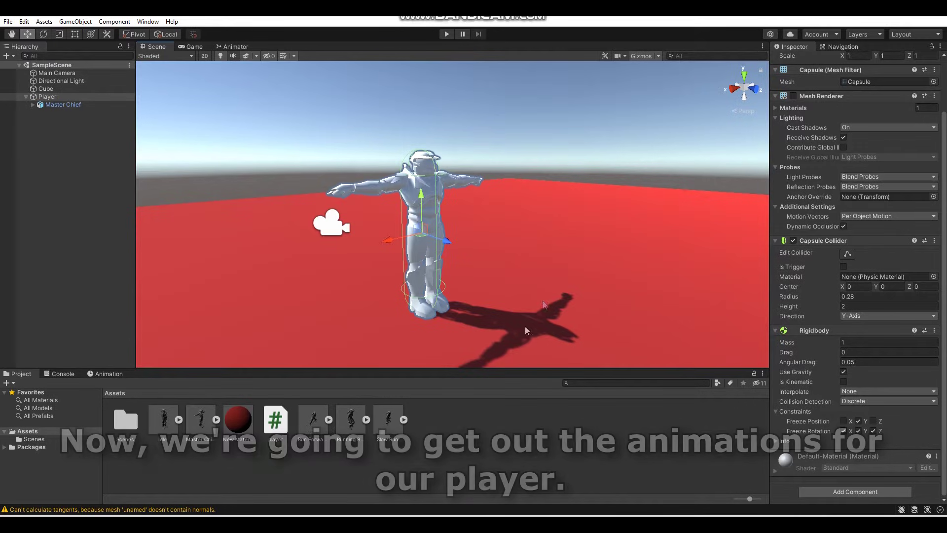
left_click(179, 419)
scroll(303, 419, "down", 2)
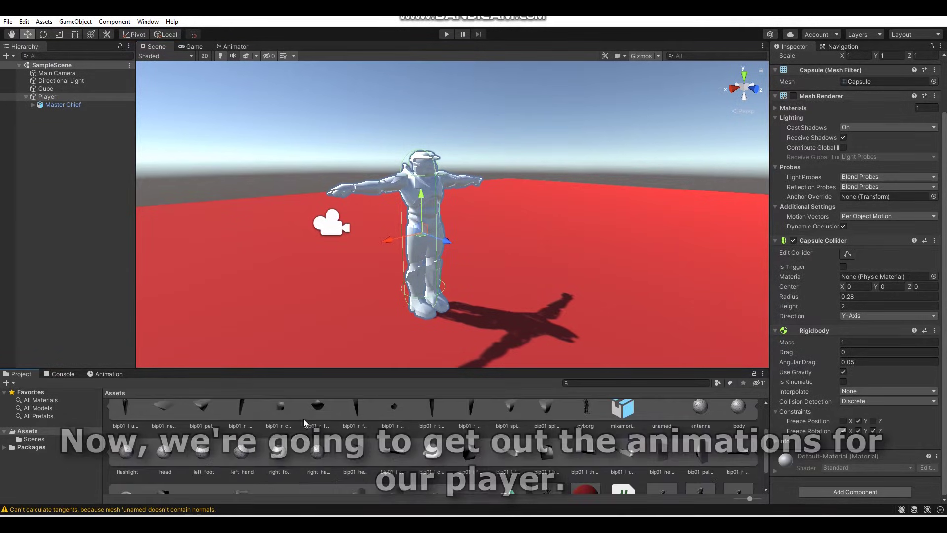
scroll(303, 418, "down", 2)
left_click(502, 469)
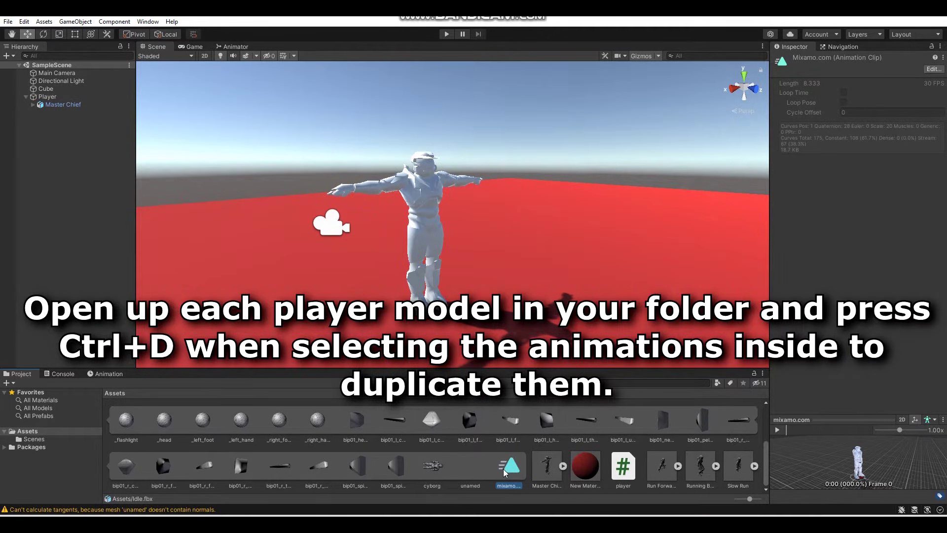
key("ctrl+d")
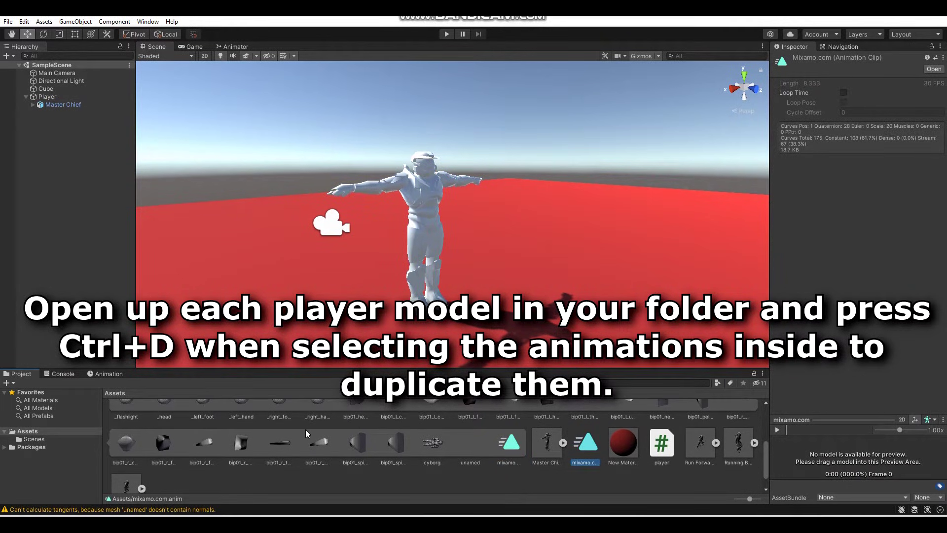
scroll(306, 429, "up", 4)
left_click(181, 419)
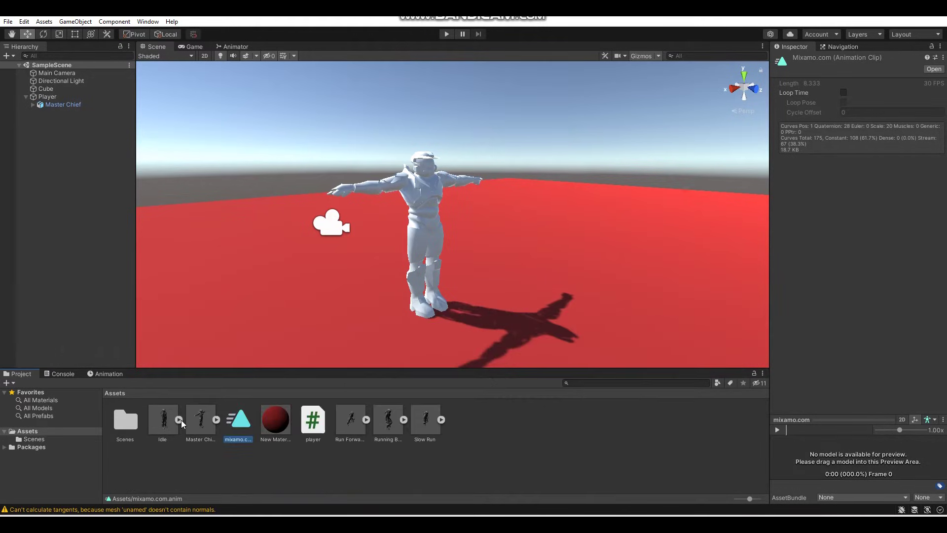
Step: Rename the duplicated mixamo.com clip as idle
right_click(243, 424)
left_click(277, 202)
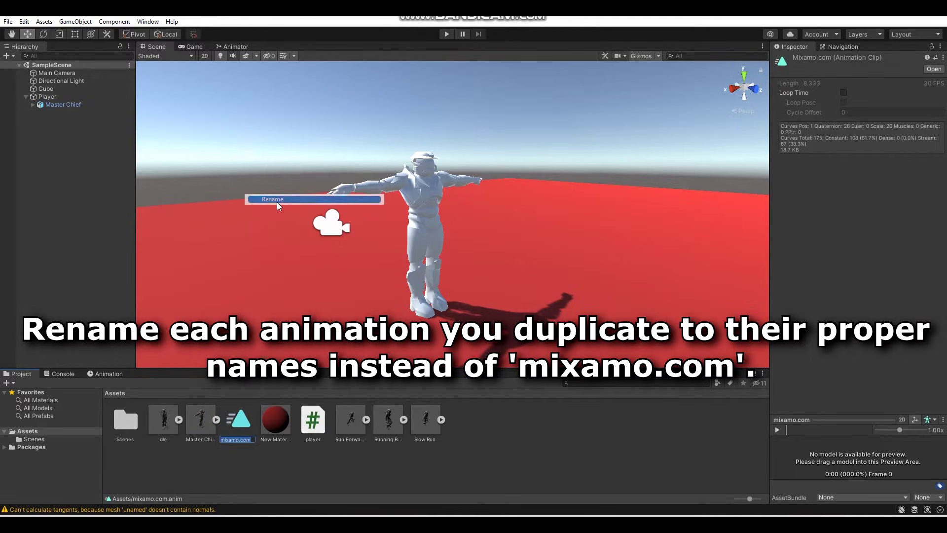
type("idle")
key("Return")
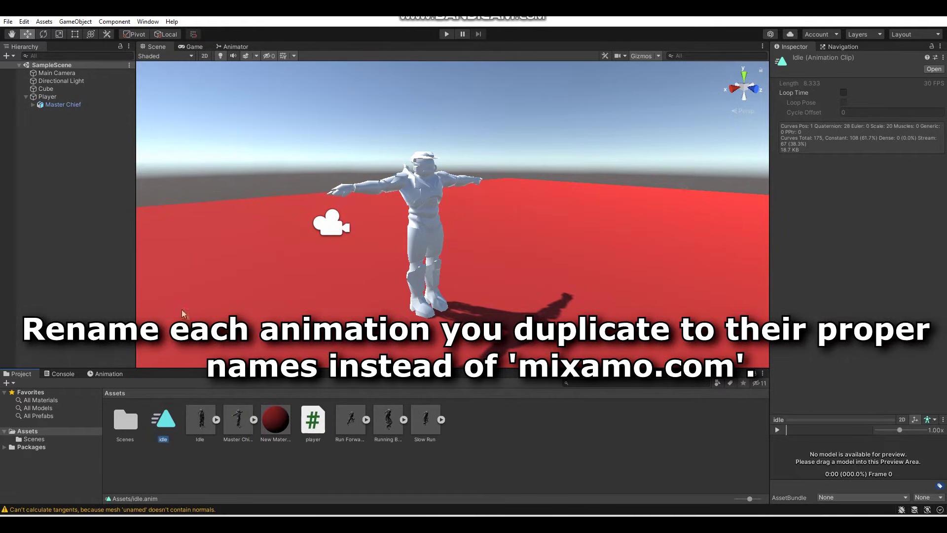
Step: Duplicate the mixamo.com animation clip contained in the Run Forward model as a separate asset
left_click(366, 419)
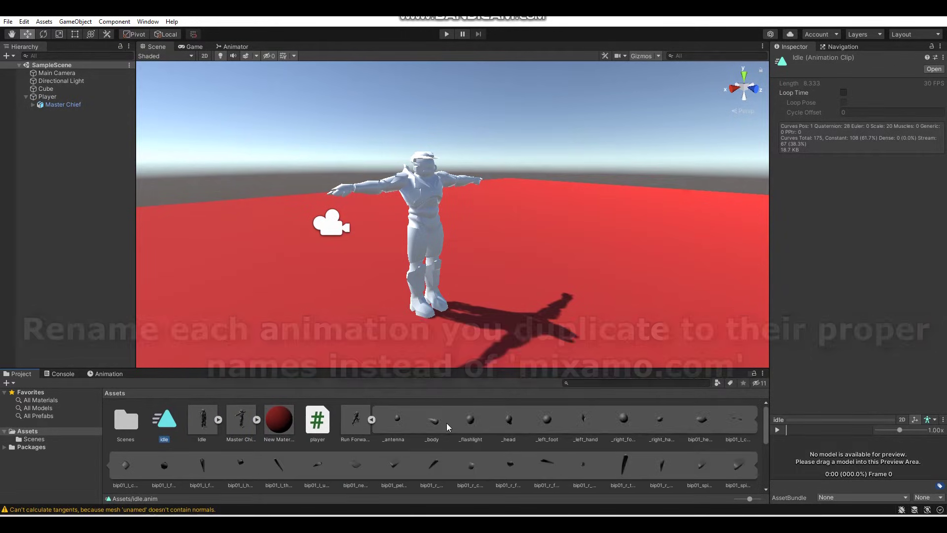
scroll(446, 423, "down", 3)
left_click(700, 439)
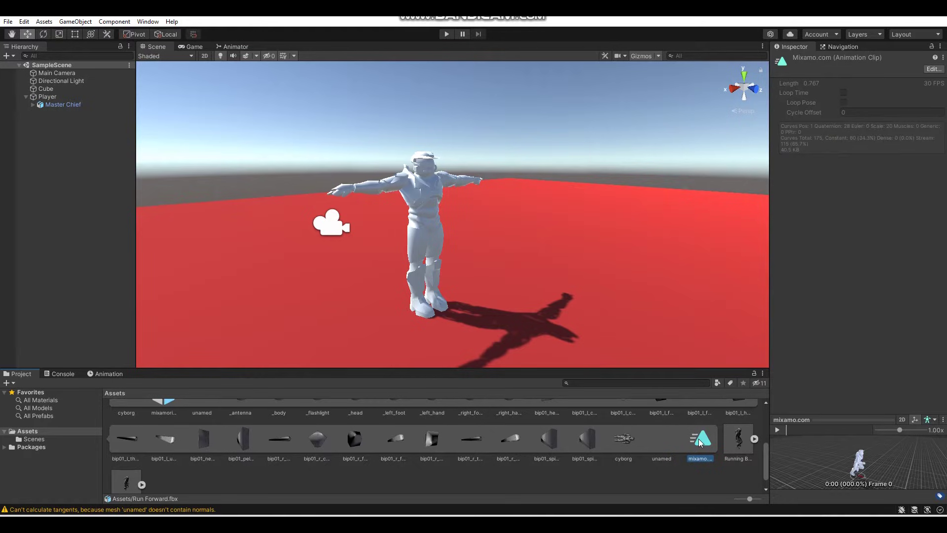
scroll(698, 441, "up", 3)
left_click(409, 420)
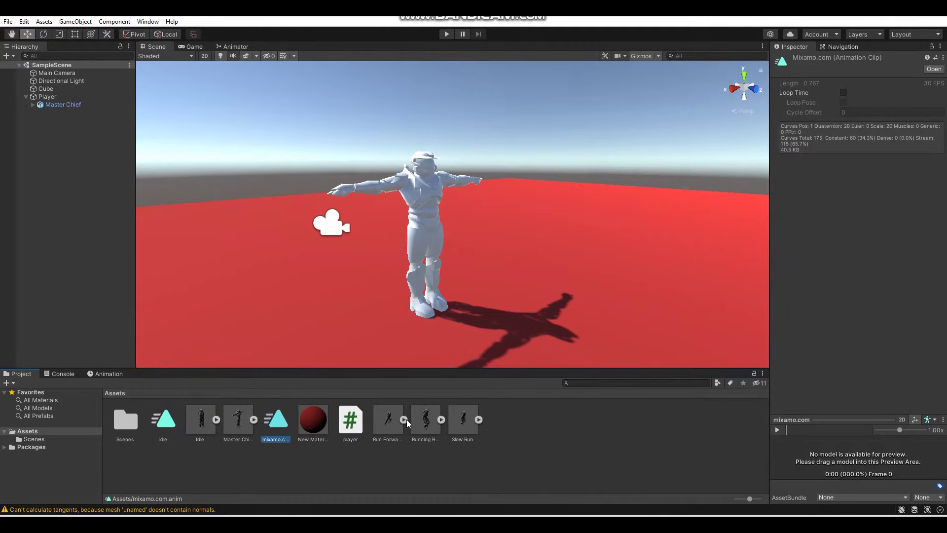
Step: Rename the clip duplicated from Run Forward as sprint
right_click(283, 422)
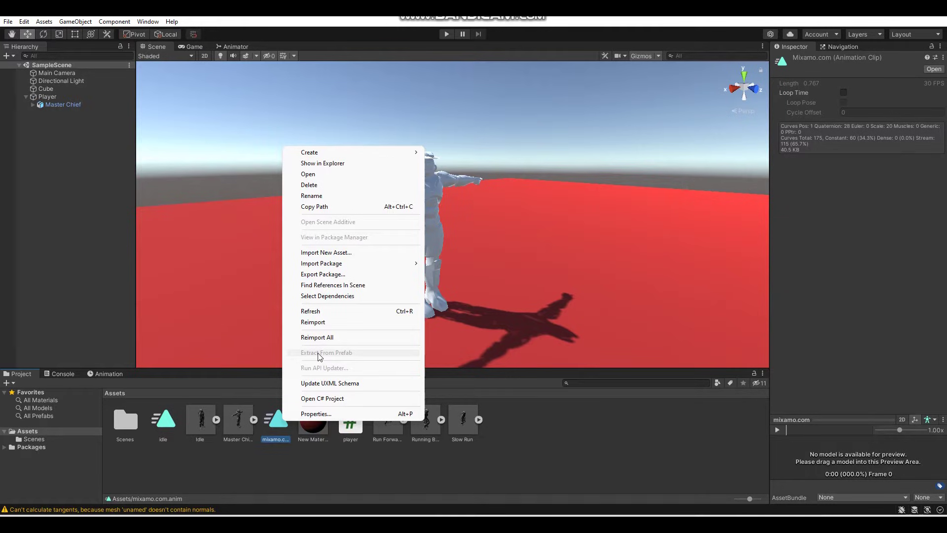
left_click(329, 196)
type("spr")
key("Return")
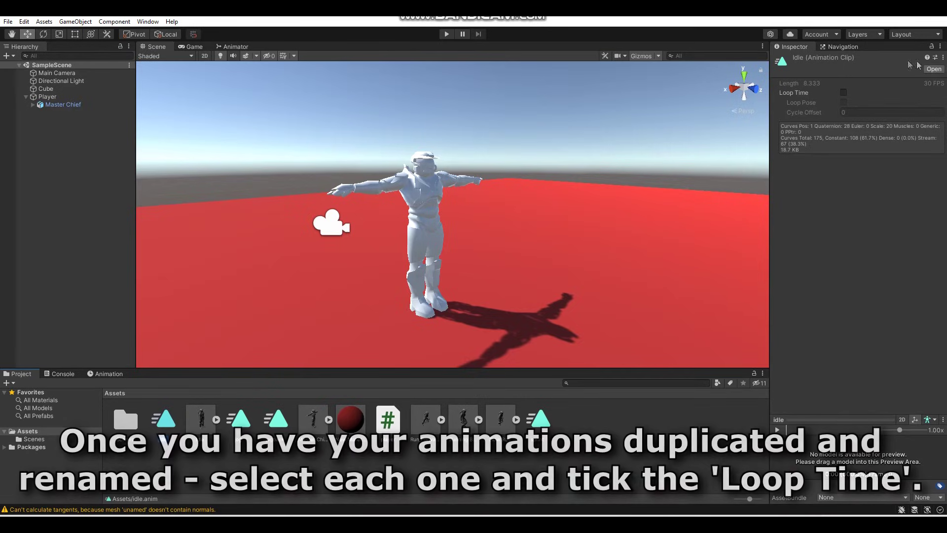
Step: Enable Loop Time on the idle, jog, jogback and sprint animation clips
left_click(844, 92)
left_click(276, 419, "ctrl")
left_click(246, 421, "ctrl")
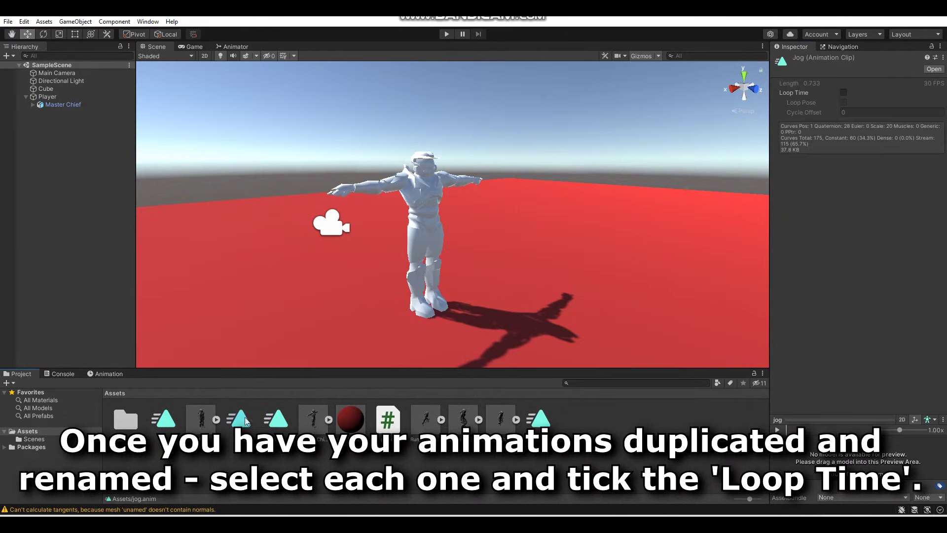
left_click(844, 93)
left_click(275, 419)
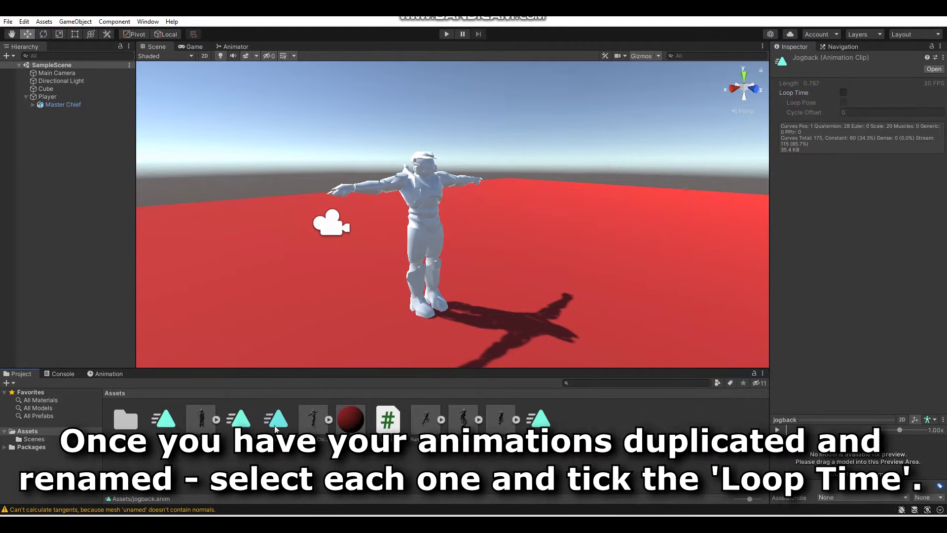
left_click(844, 93)
left_click(541, 424)
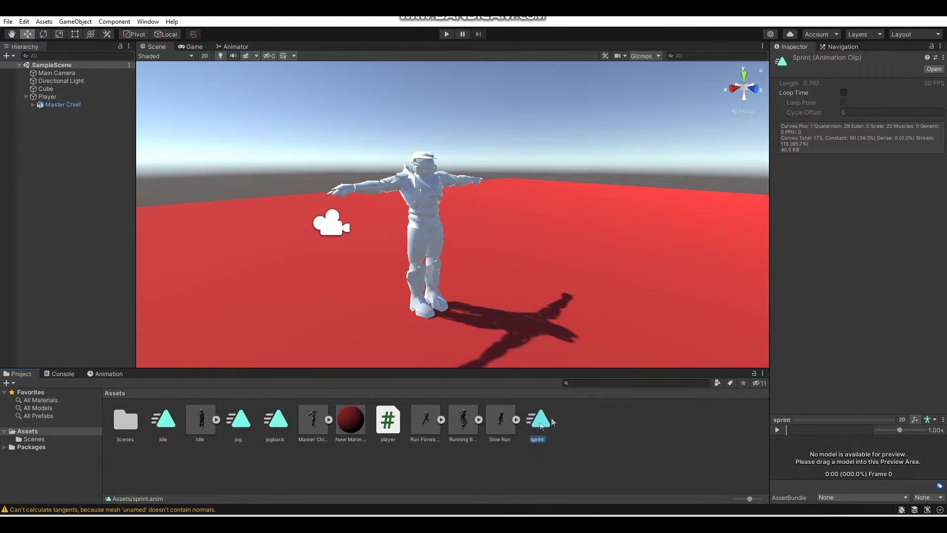
left_click(843, 93)
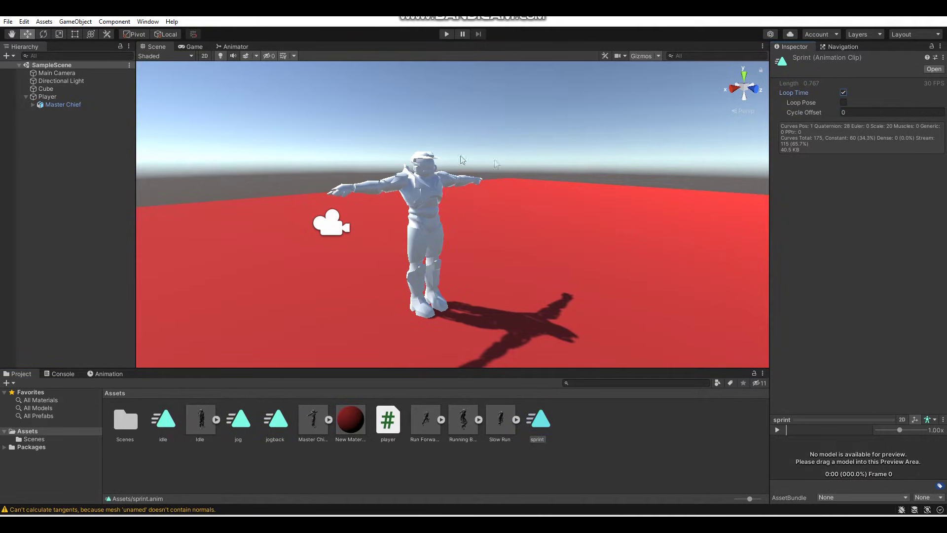
Step: Add the idle, jog, jogback and sprint animation clips to the Master Chief model under Player
left_click(111, 105)
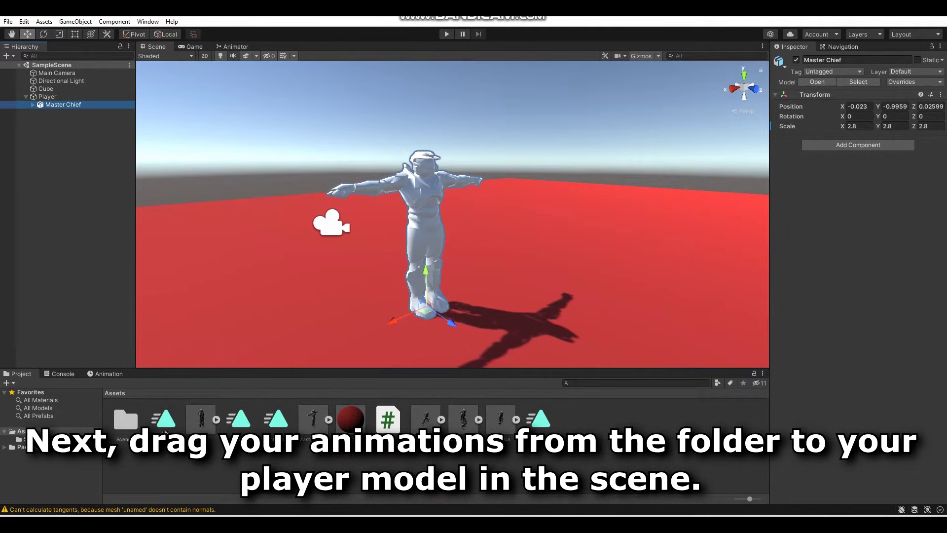
left_click_drag(168, 429, 889, 233)
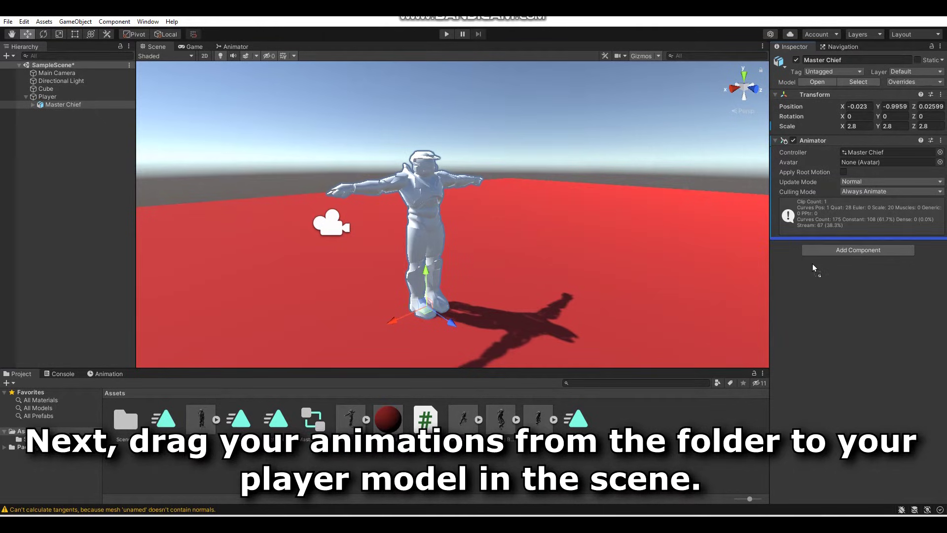
left_click_drag(264, 427, 815, 300)
left_click_drag(578, 425, 908, 297)
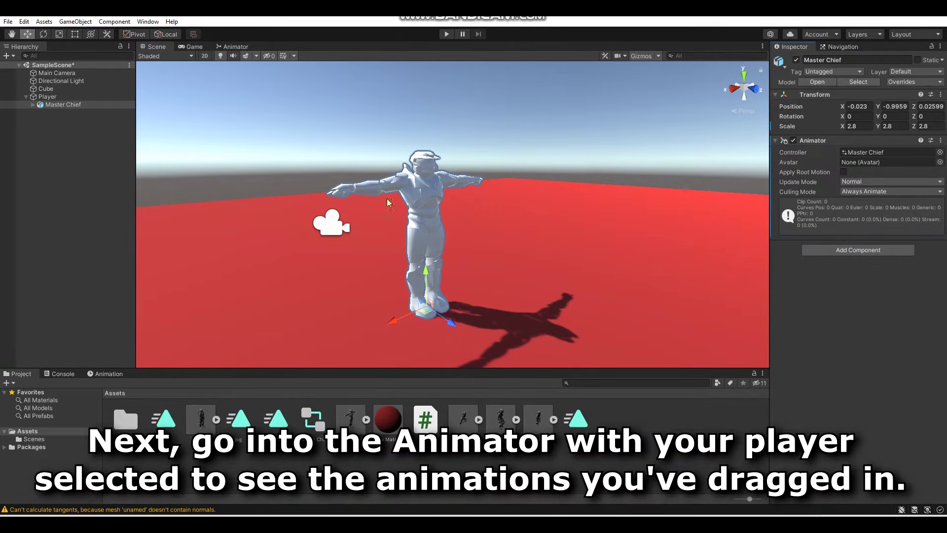
Step: Open Master Chief's Animator graph and move the idle state away from Any State
left_click(235, 47)
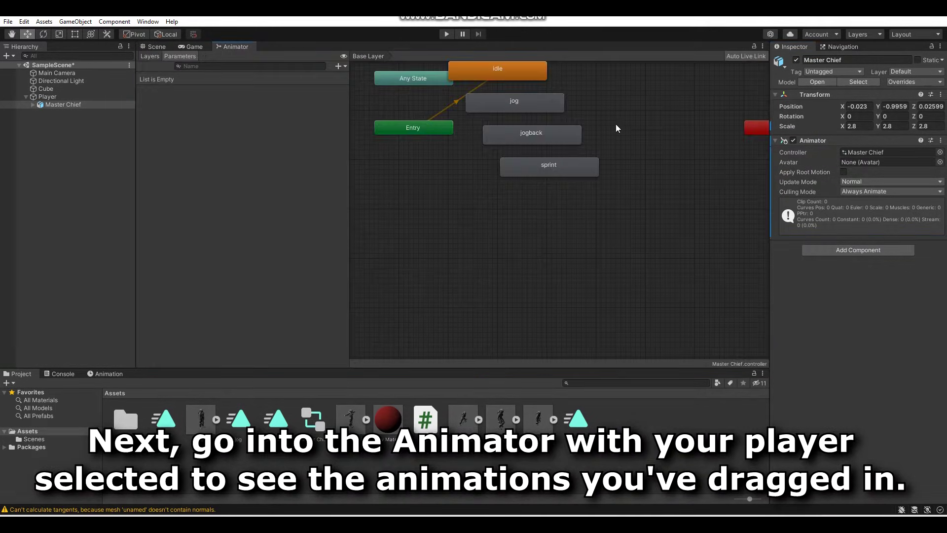
middle_click_drag(616, 129, 573, 185)
mouse_move(499, 132)
left_mouse_down()
mouse_move(546, 134)
mouse_move(517, 137)
left_mouse_up()
Step: Add two trigger parameters named jog and jogback to the animator controller
left_click(338, 67)
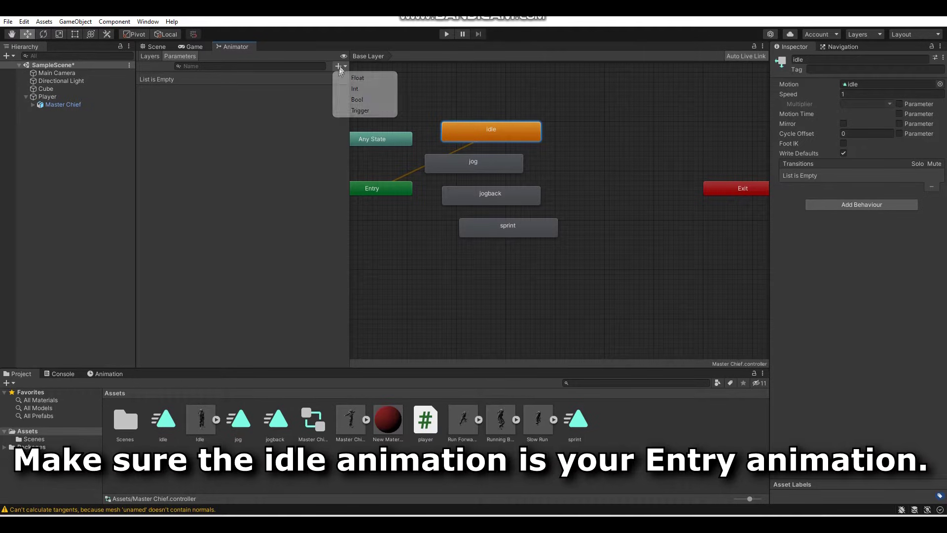
left_click(358, 110)
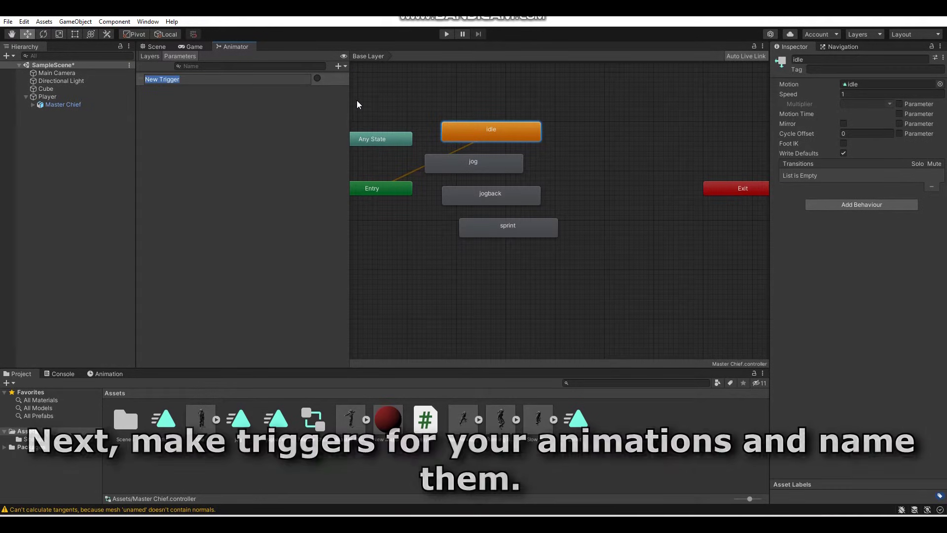
type("jog")
key("Return")
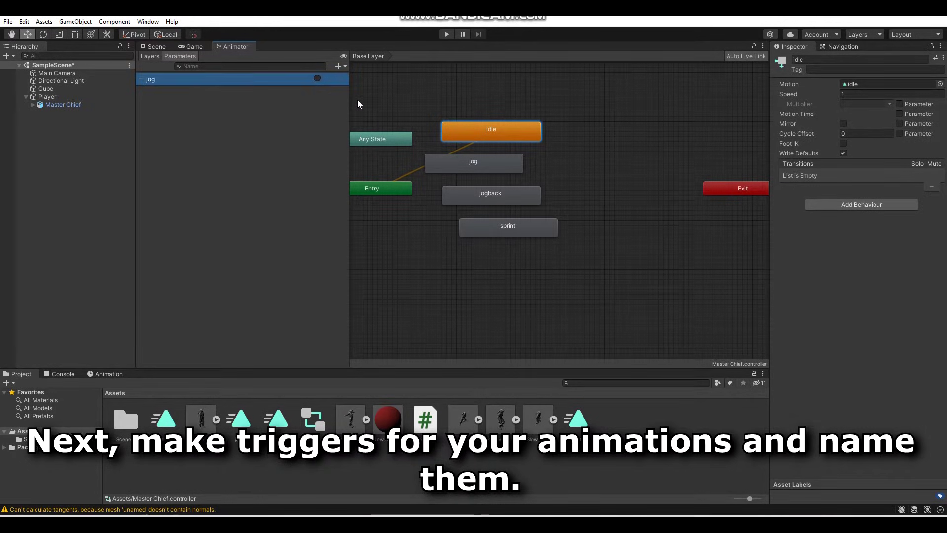
left_click(339, 67)
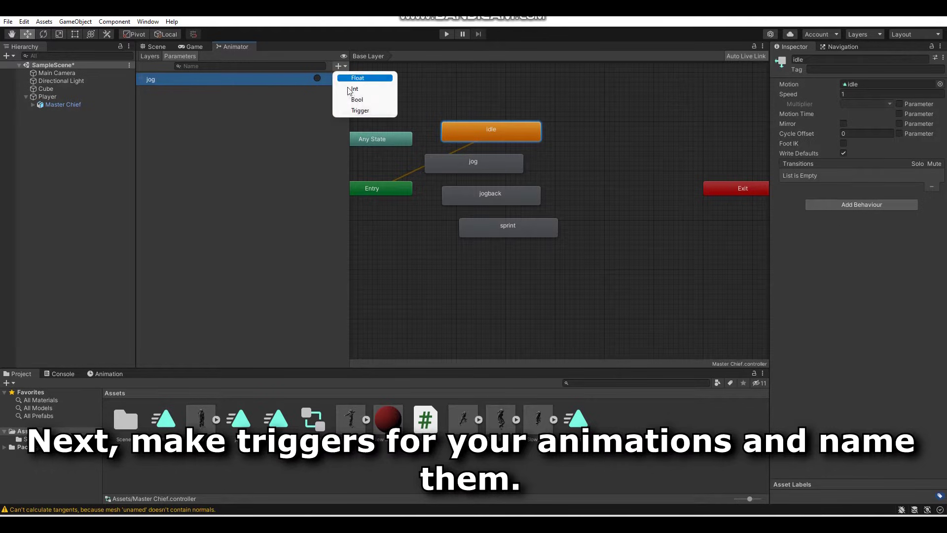
left_click(365, 110)
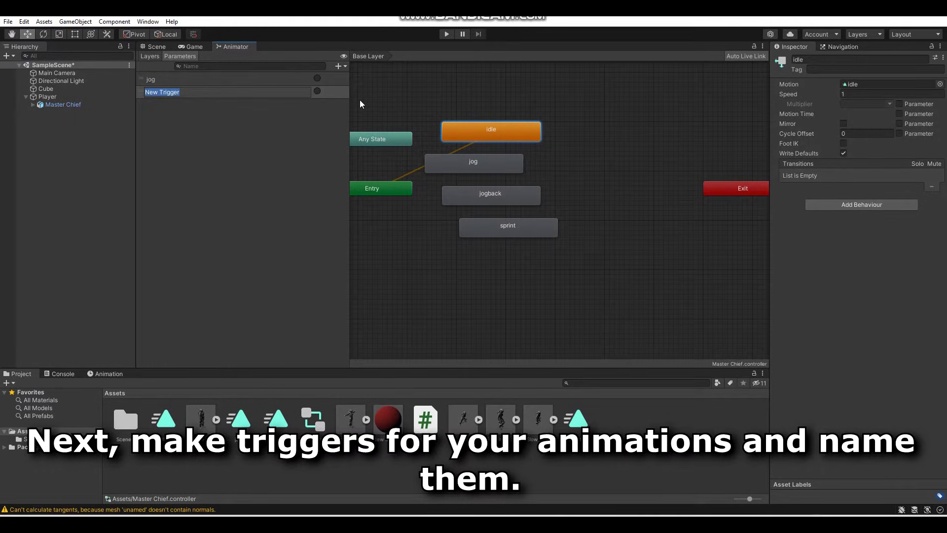
type("jogback")
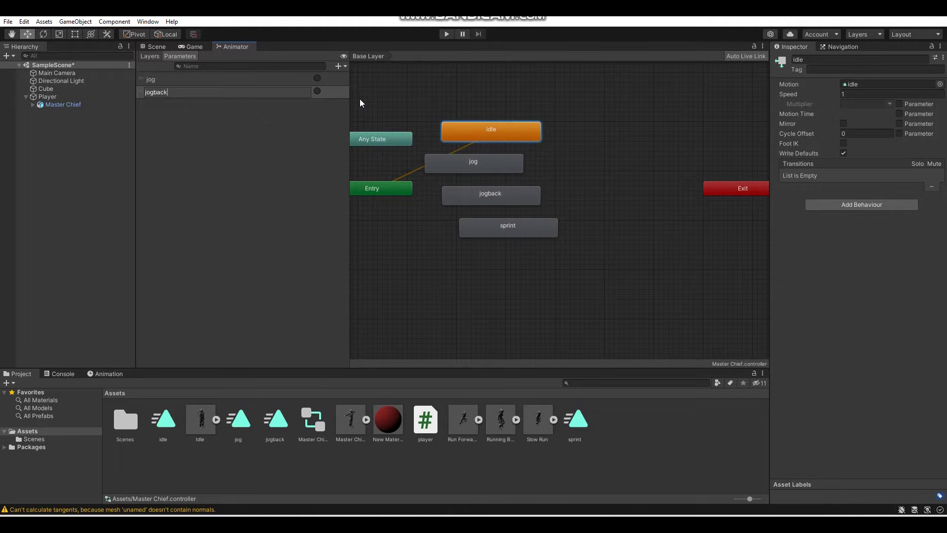
key("Return")
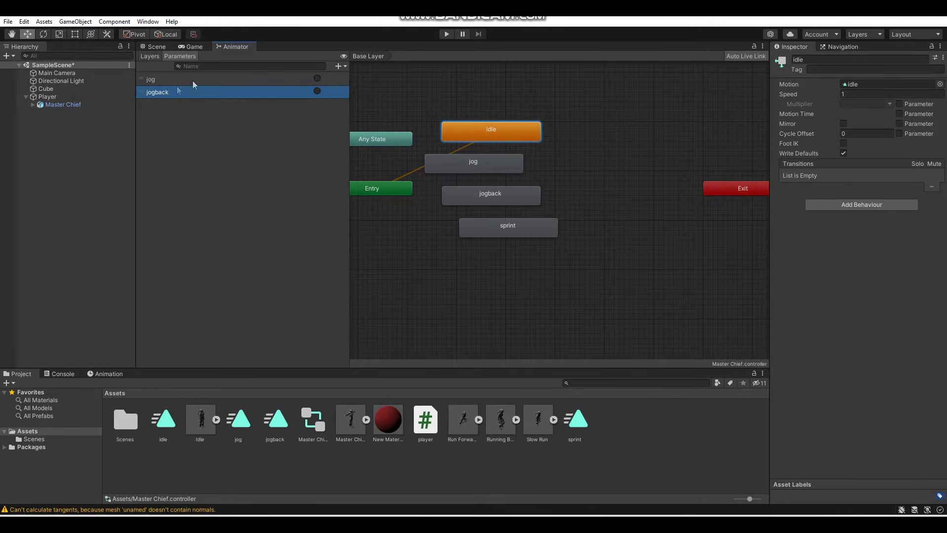
Step: Add two more trigger parameters named sprint and idle
left_click(344, 66)
left_click(360, 109)
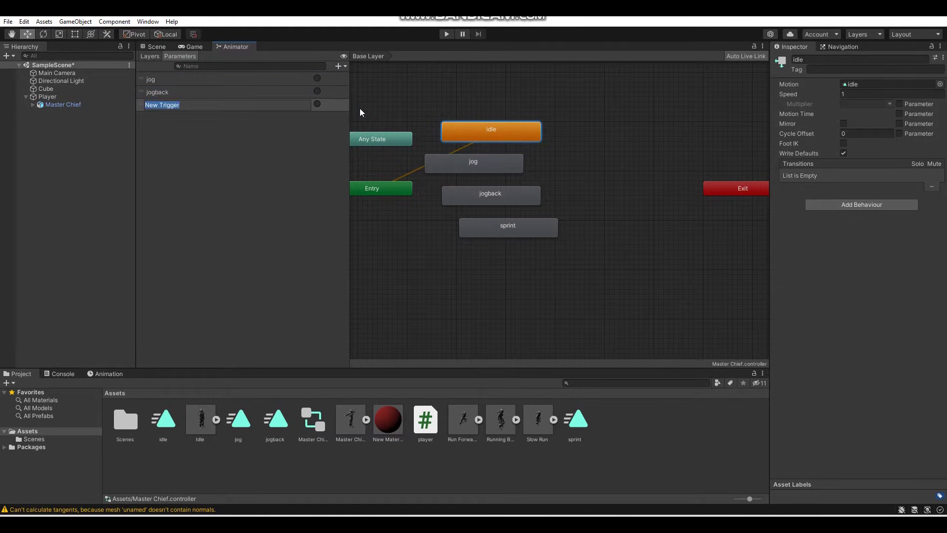
type("sprint")
key("Return")
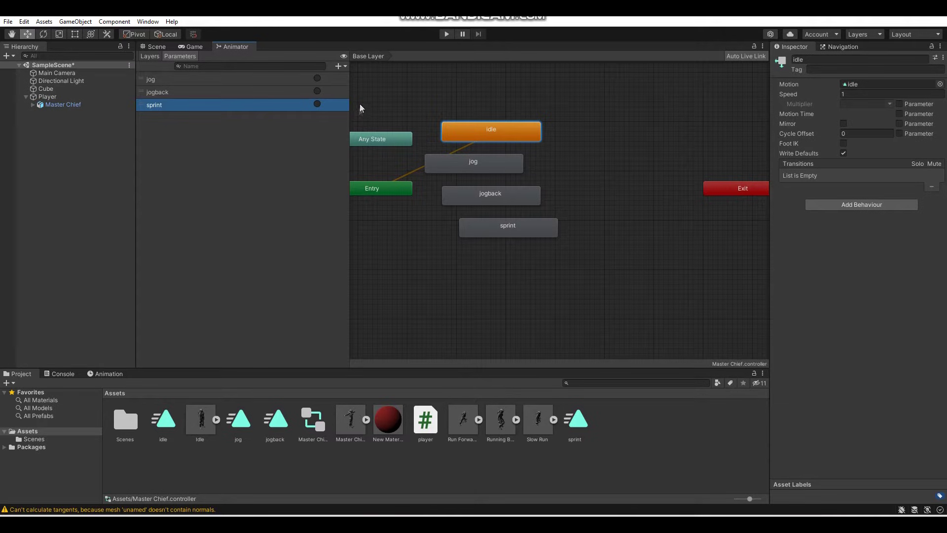
left_click(344, 66)
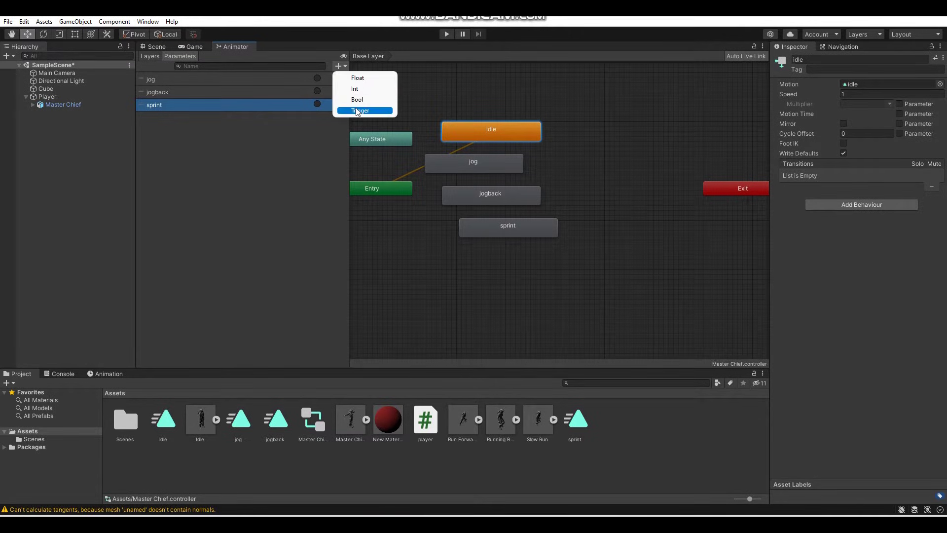
left_click(357, 110)
type("idle")
key("Return")
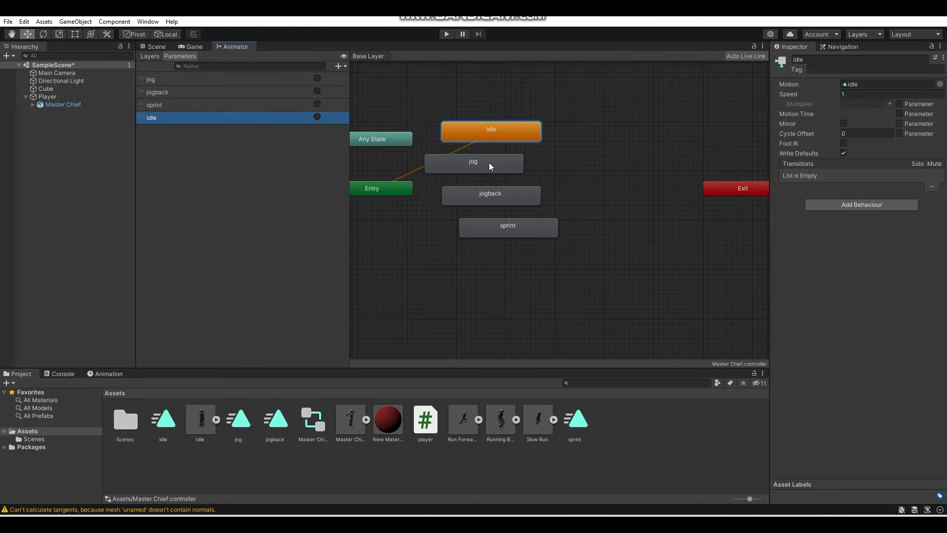
Step: Move the jog and idle states apart and make a transition from idle to jog
left_click_drag(490, 161, 631, 188)
left_click_drag(493, 127, 523, 132)
right_click(538, 137)
left_click(553, 143)
left_click(585, 186)
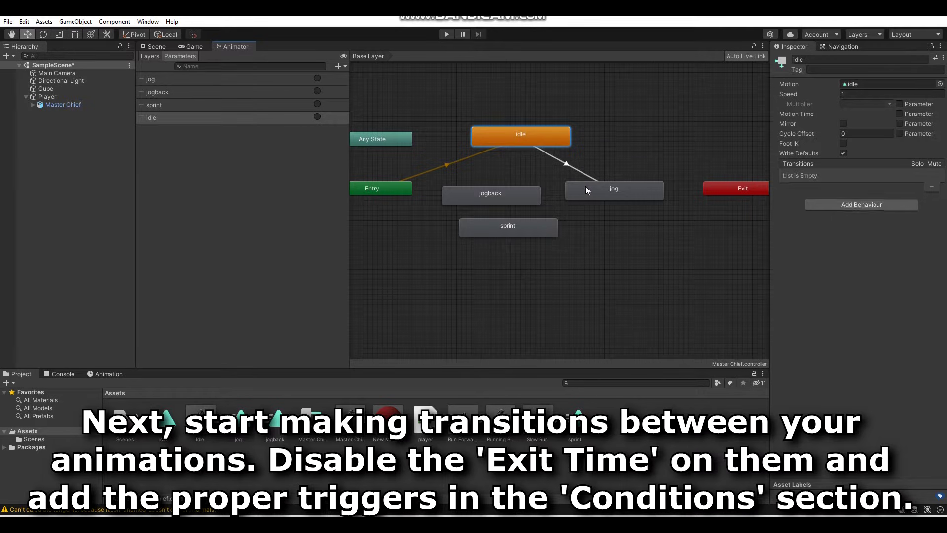
Step: Disable Has Exit Time on the idle-to-jog transition and add the jog trigger as its condition
left_click(566, 166)
left_click(836, 154)
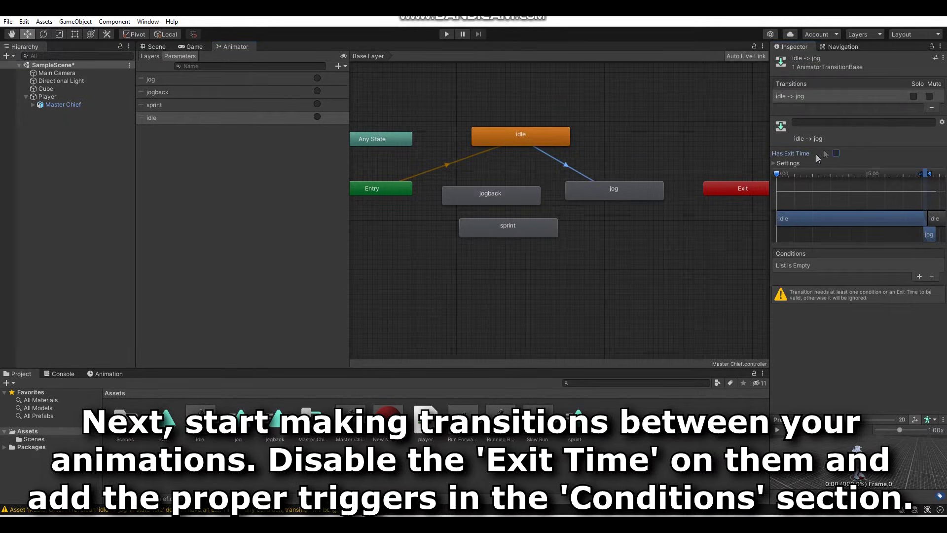
left_click(920, 276)
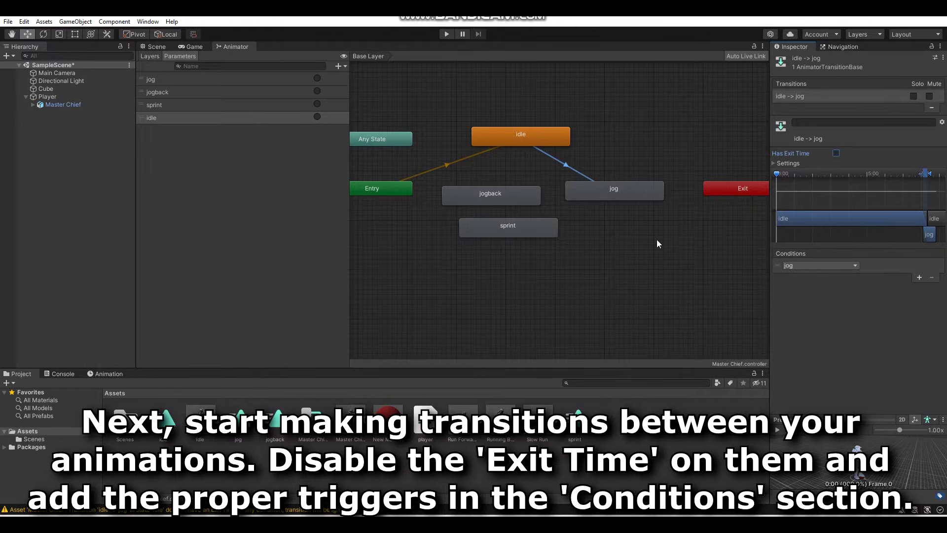
Step: Spread out the sprint and jogback states and make a transition from idle to jogback
left_click_drag(546, 227, 608, 259)
left_click_drag(516, 201, 501, 226)
right_click(519, 142)
left_click(538, 149)
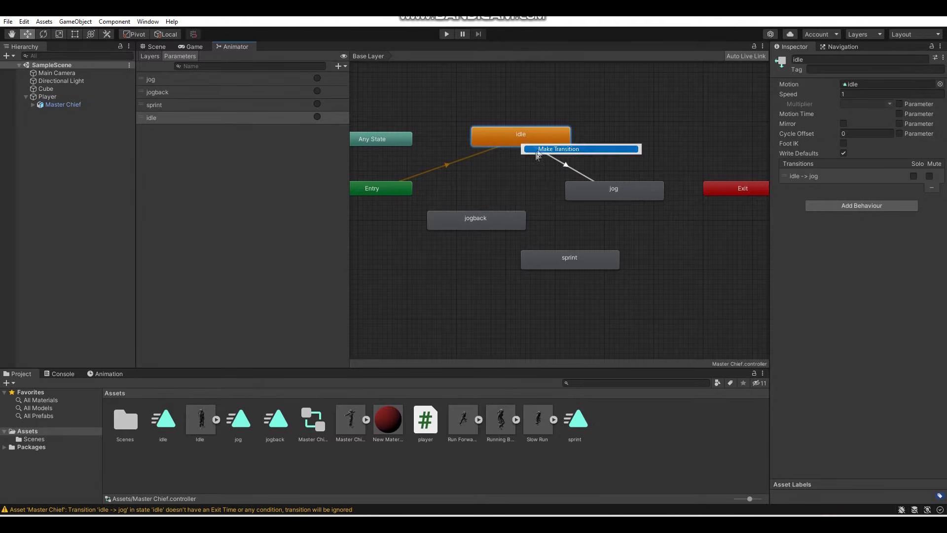
left_click(490, 217)
Step: Disable Has Exit Time on the idle-to-jogback transition and set its condition to the jogback trigger
left_click(496, 179)
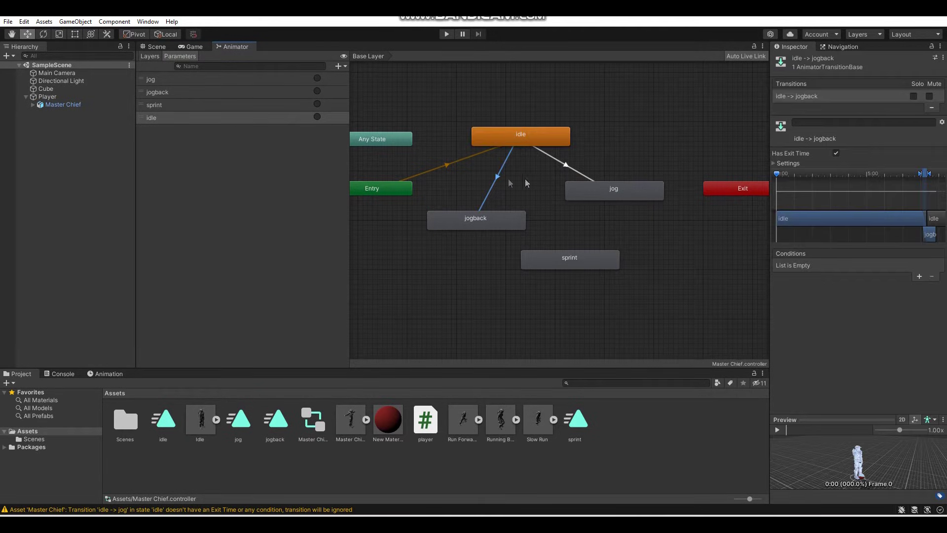
left_click(836, 154)
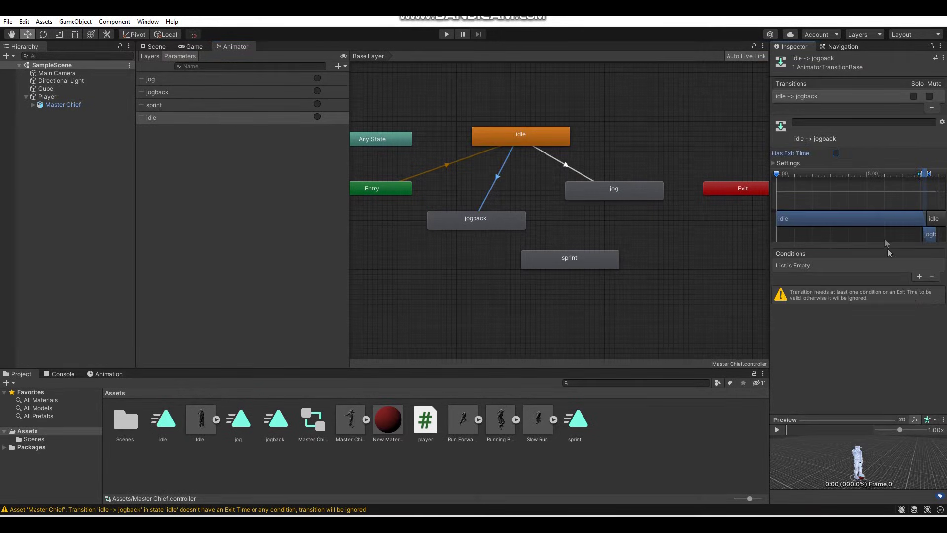
left_click(920, 276)
left_click(812, 267)
left_click(844, 306)
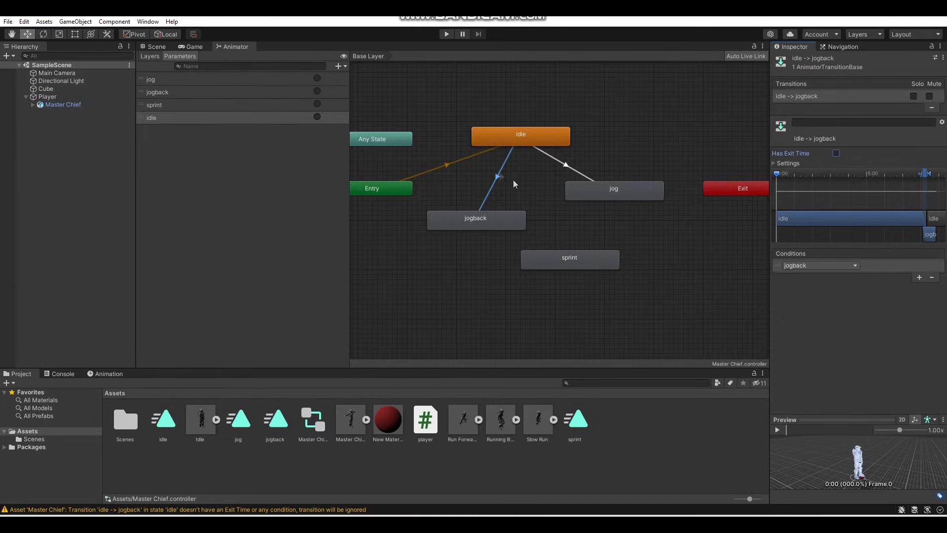
Step: Make a transition from idle to sprint with Has Exit Time disabled and the sprint trigger as its condition
left_click(532, 140)
right_click(533, 141)
left_click(545, 147)
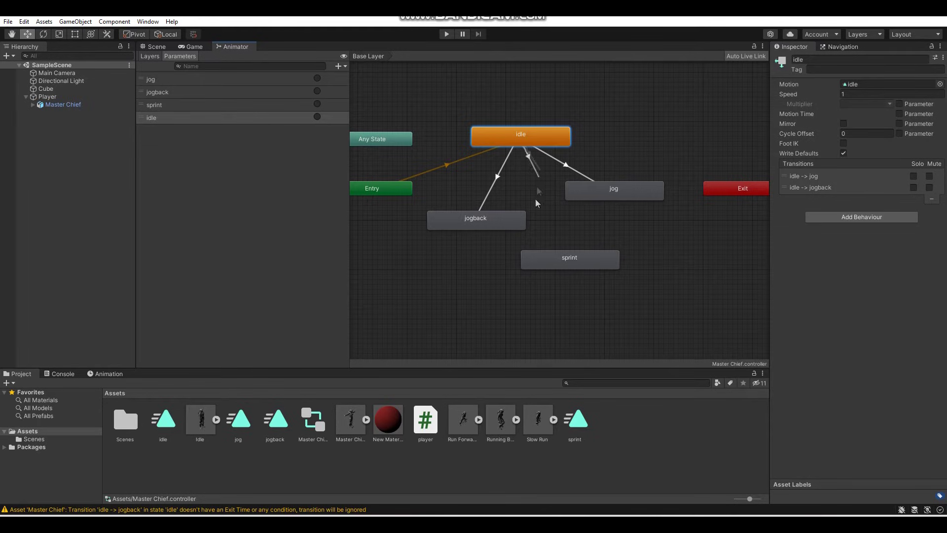
left_click(566, 253)
left_click(543, 198)
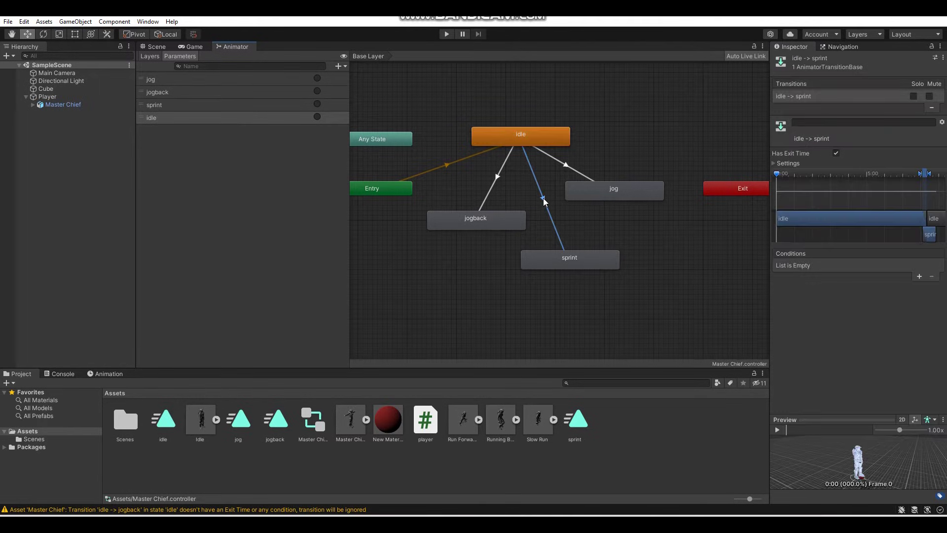
left_click(837, 153)
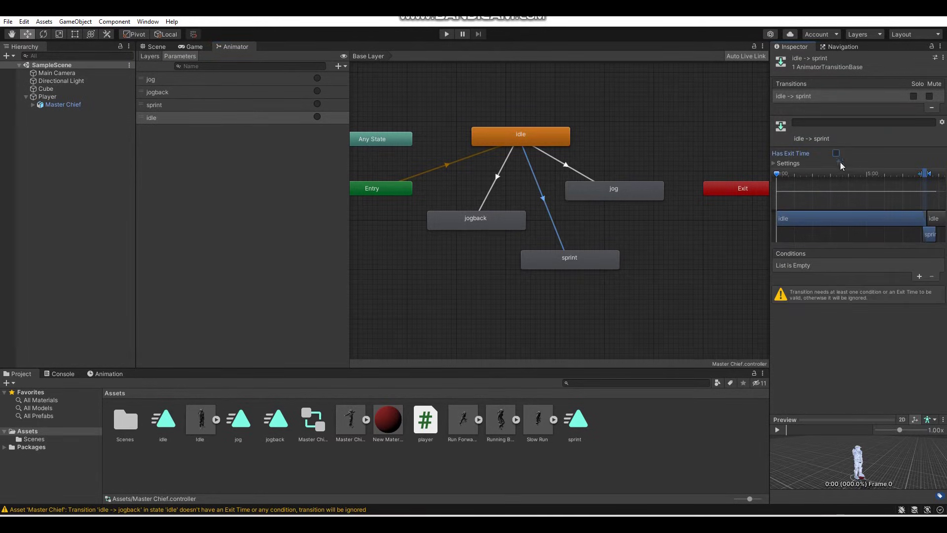
left_click(920, 277)
left_click(802, 265)
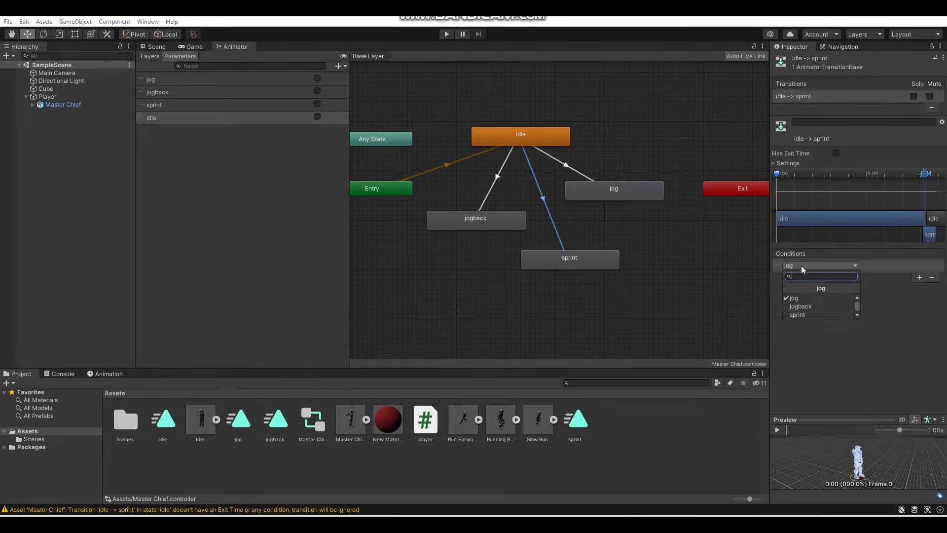
left_click(804, 314)
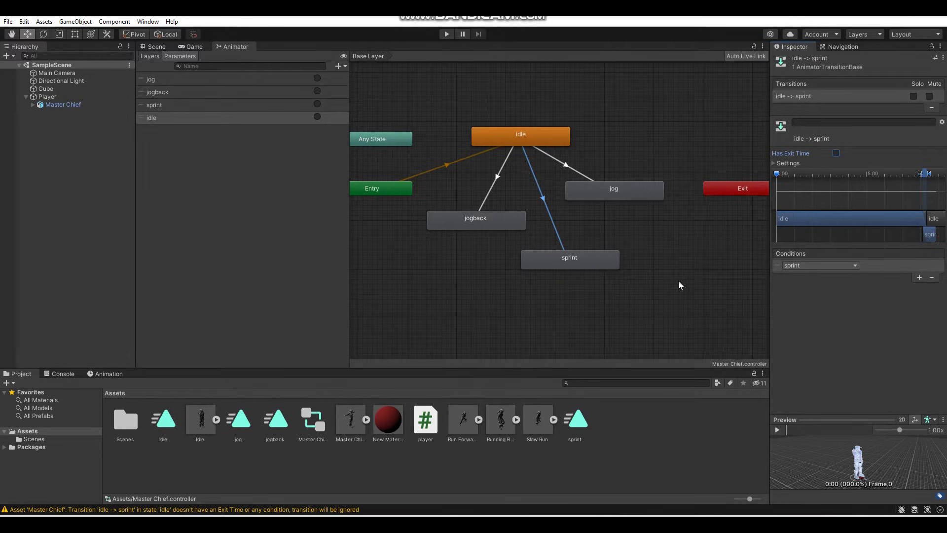
Step: Make a transition from jog back to idle with Has Exit Time disabled and the idle trigger as its condition
right_click(609, 192)
left_click(627, 194)
left_click(563, 143)
left_click(570, 163)
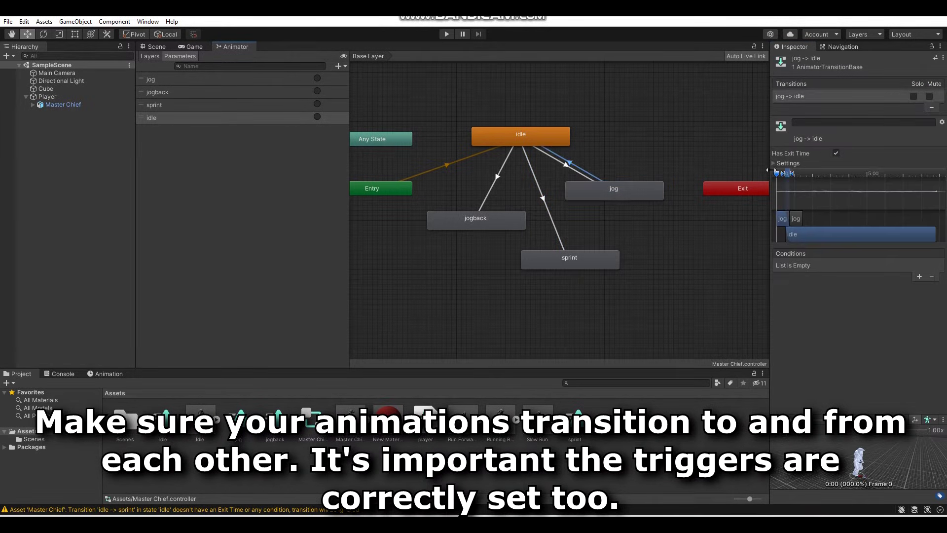
left_click(836, 153)
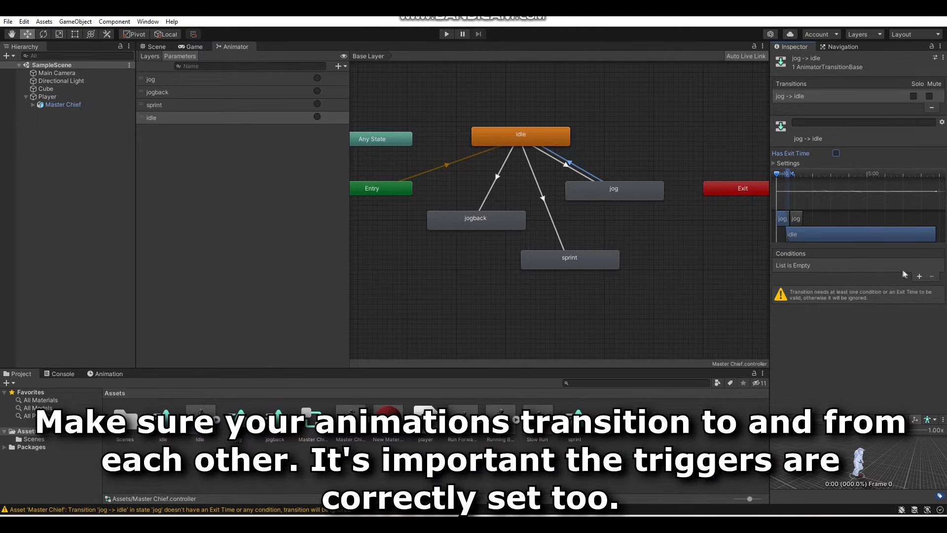
left_click(919, 277)
left_click(804, 267)
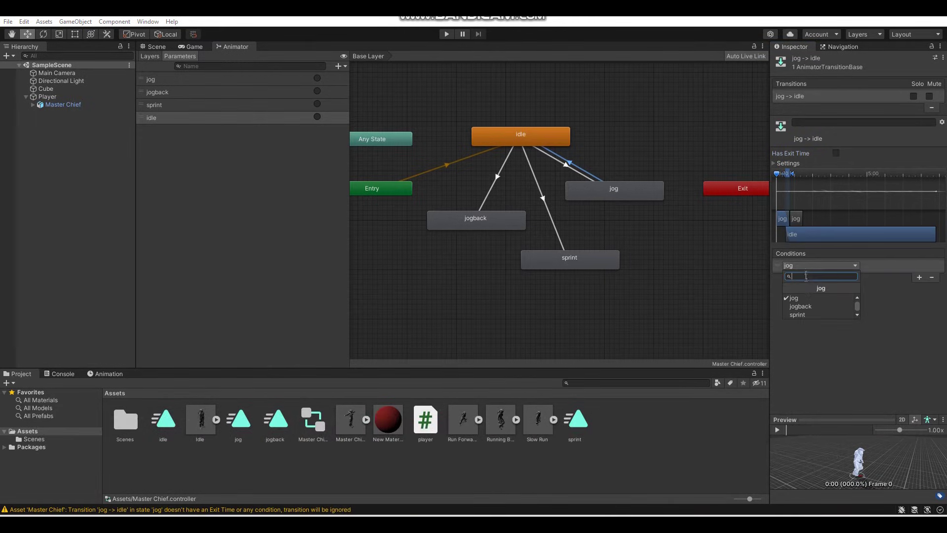
left_click(798, 315)
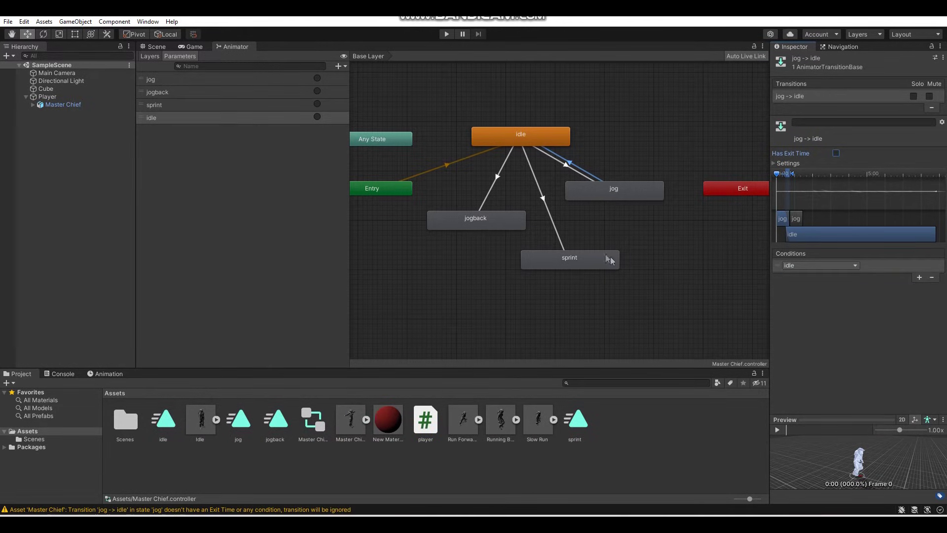
Step: Make a transition from sprint back to idle with Has Exit Time disabled and the idle trigger as its condition
left_click(594, 255)
right_click(594, 255)
left_click(612, 262)
left_click(529, 142)
left_click(547, 199)
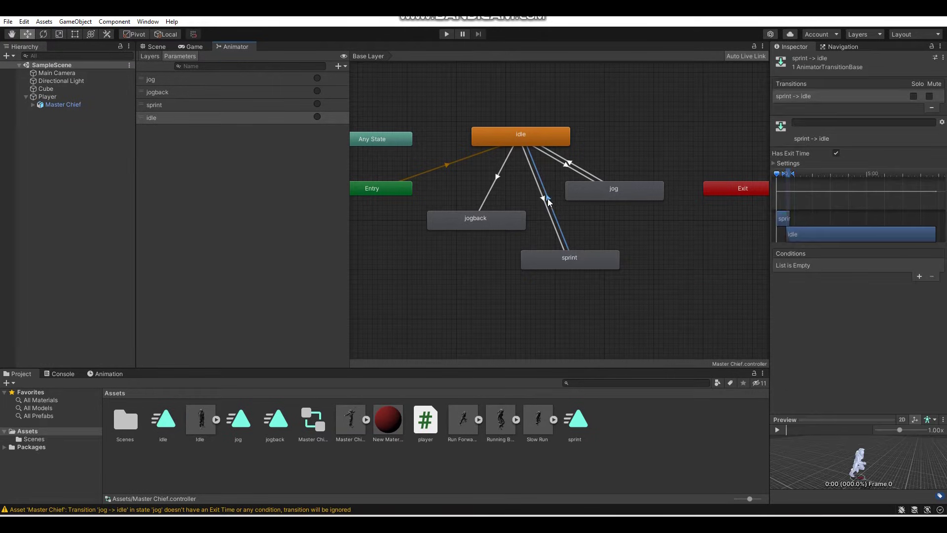
left_click(836, 153)
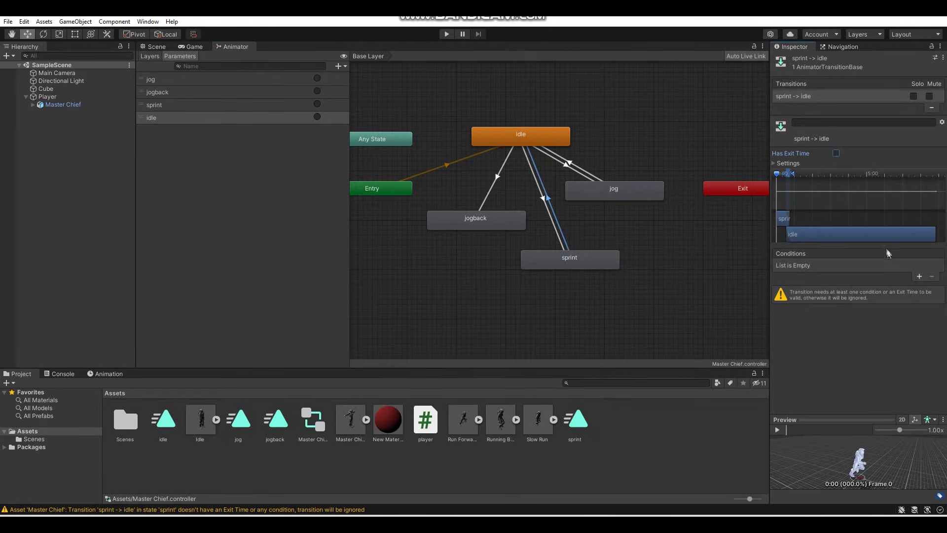
left_click(919, 277)
left_click(823, 265)
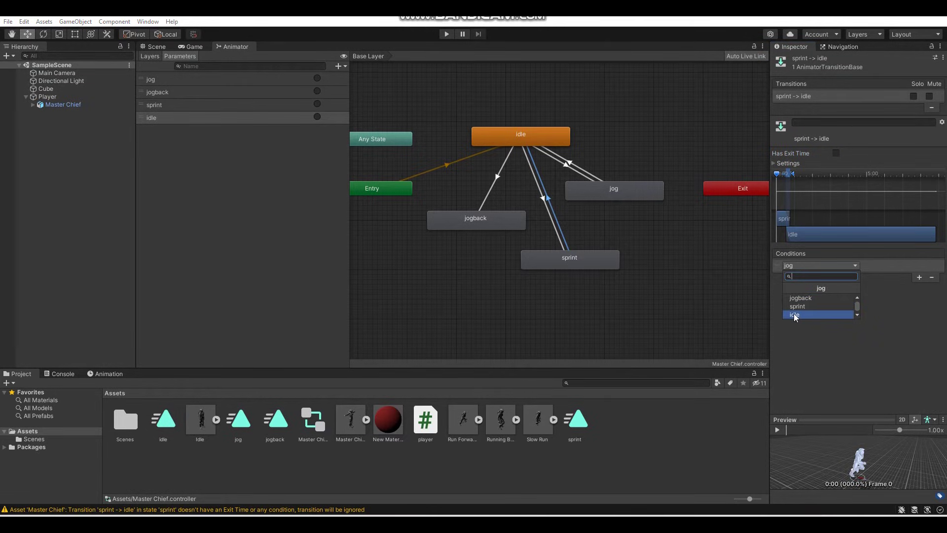
Step: Make a transition from the jogback state back to idle
left_click(490, 220)
right_click(491, 220)
left_click(513, 223)
left_click(519, 149)
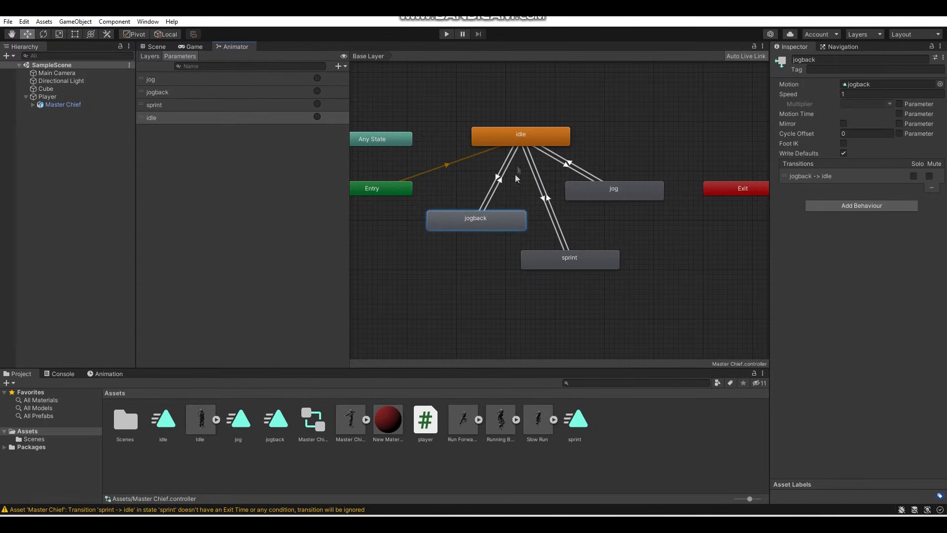
Step: Disable Has Exit Time on the jogback-to-idle transition and set the idle trigger as its condition
left_click(499, 183)
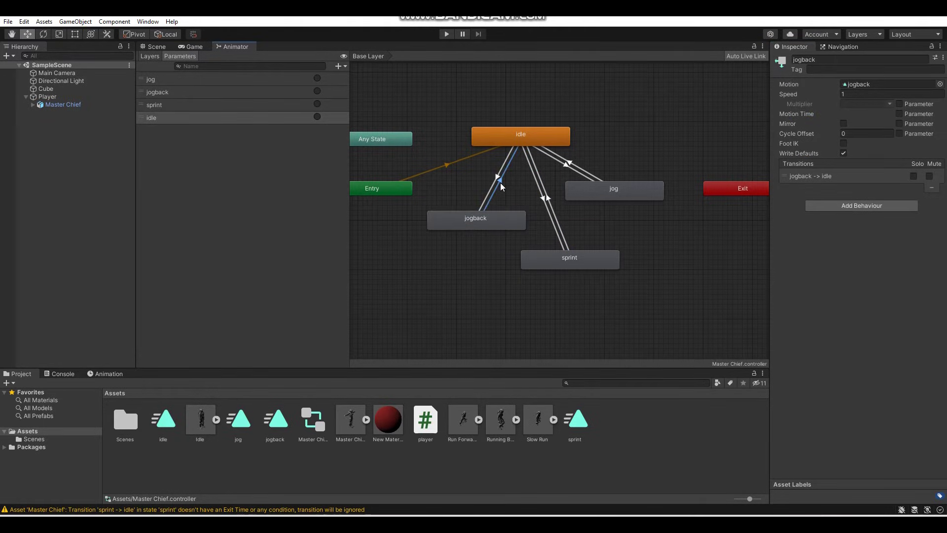
left_click(836, 153)
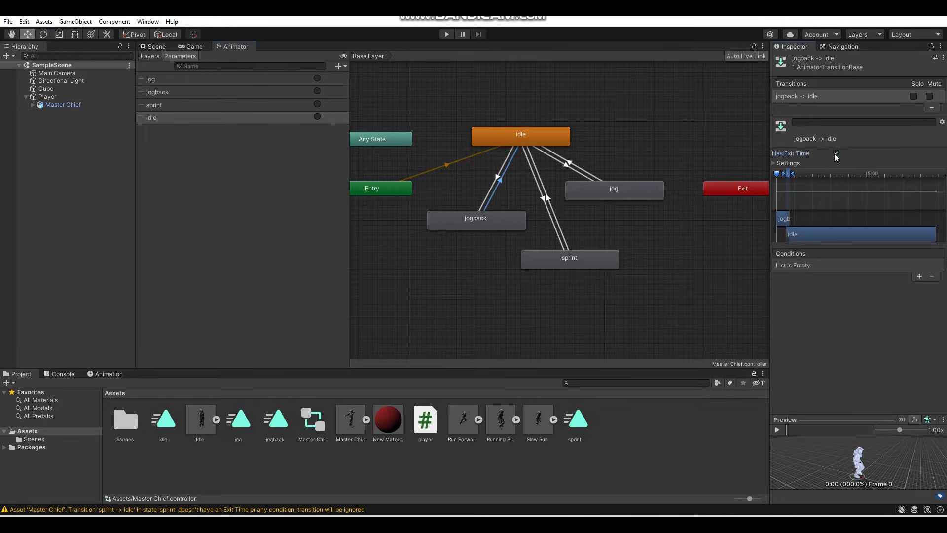
left_click(921, 277)
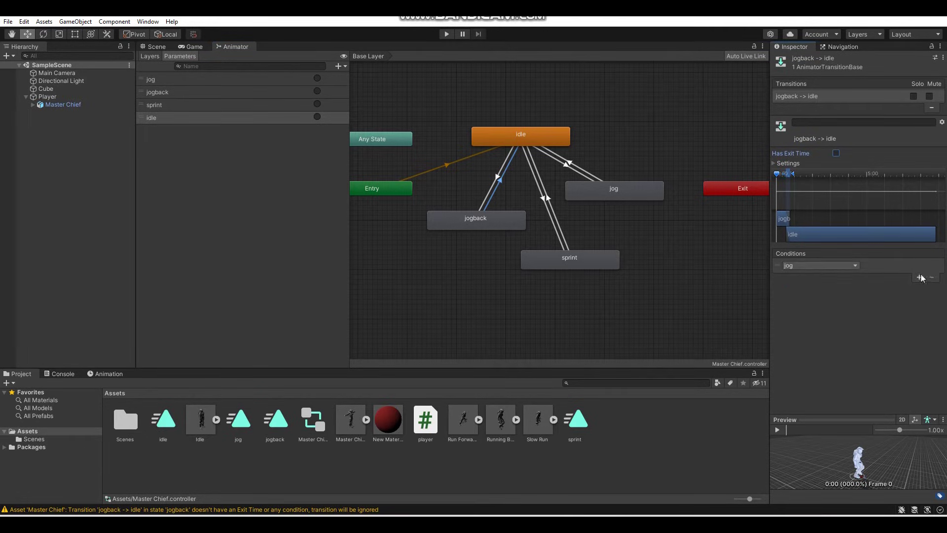
left_click(814, 266)
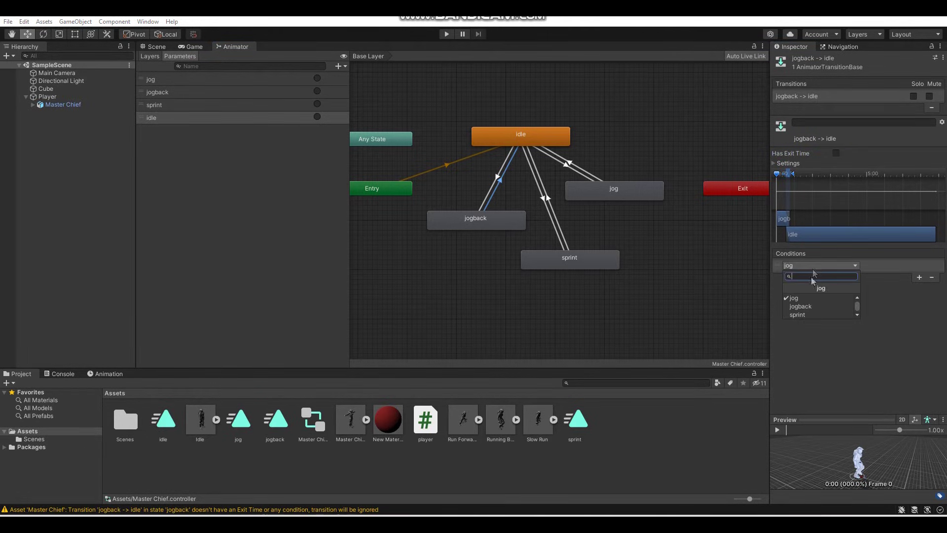
left_click(805, 315)
left_click(549, 204)
left_click(570, 164)
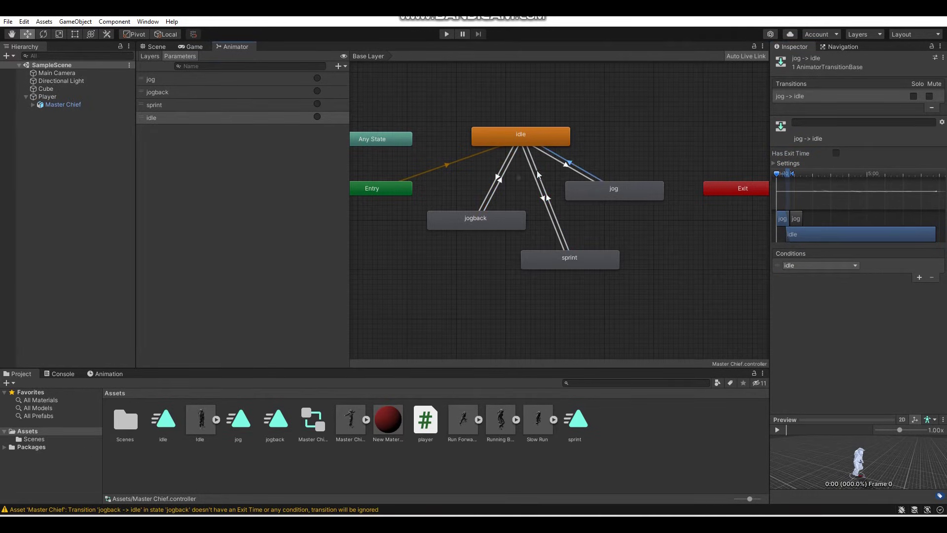
left_click(500, 185)
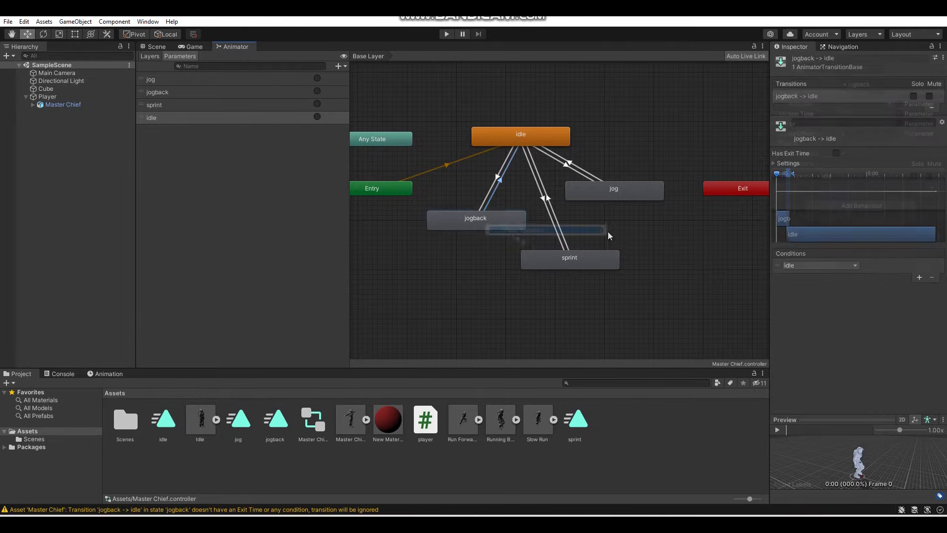
Step: Make transitions in both directions between the jogback and sprint states
left_click(546, 259)
left_click(543, 263)
right_click(543, 262)
left_click(557, 266)
left_click(496, 225)
Step: Disable Has Exit Time on the jogback-to-sprint transition and set the sprint trigger as its condition
left_click(528, 244)
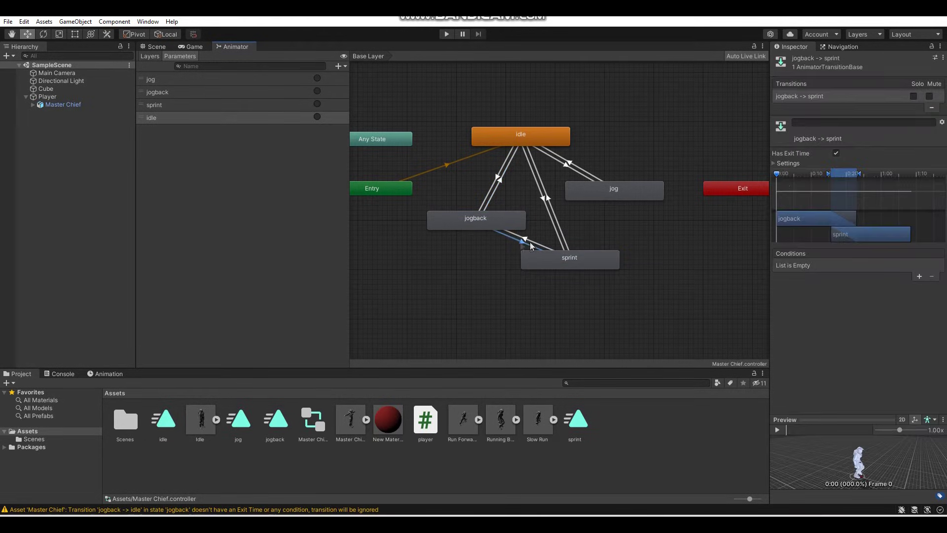
left_click(836, 153)
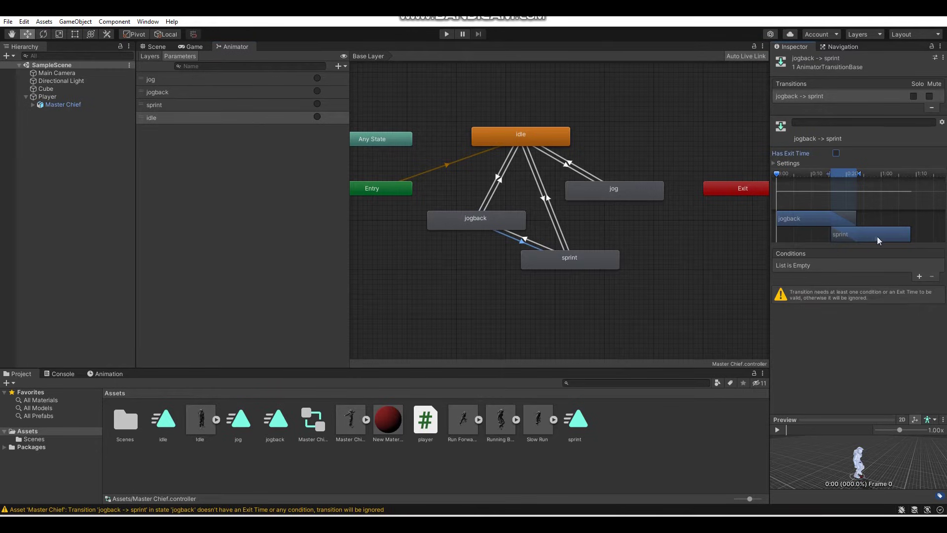
left_click(919, 277)
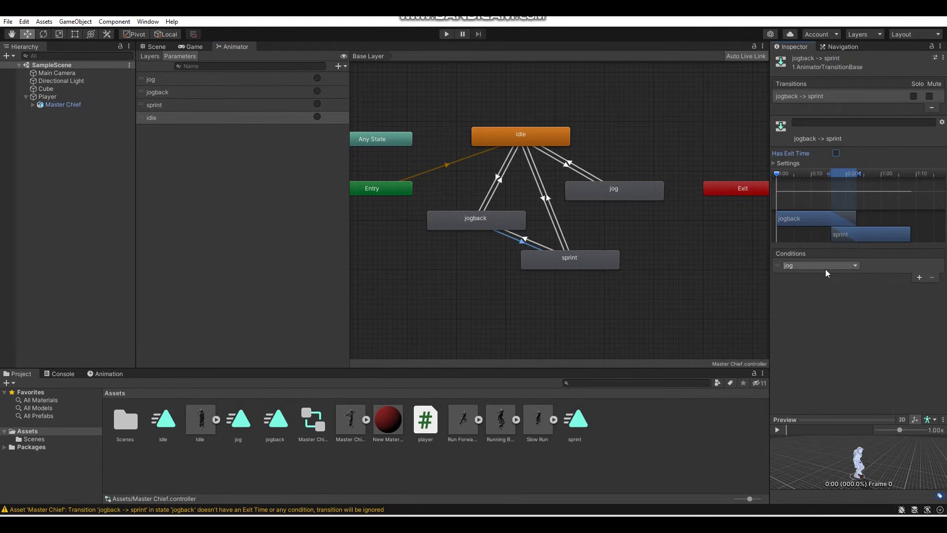
left_click(825, 266)
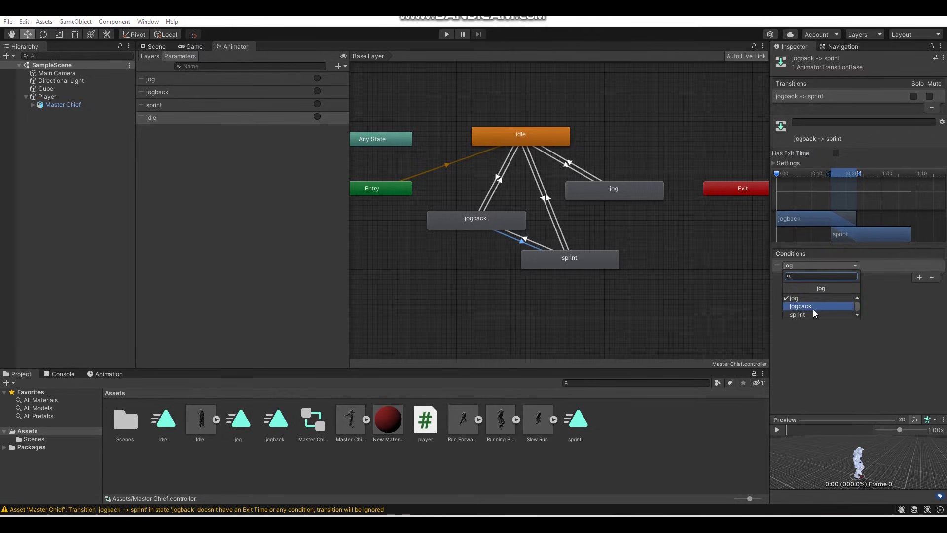
left_click(797, 315)
Step: Disable Has Exit Time on the sprint-to-jogback transition and add the sprint trigger as its condition
left_click(526, 241)
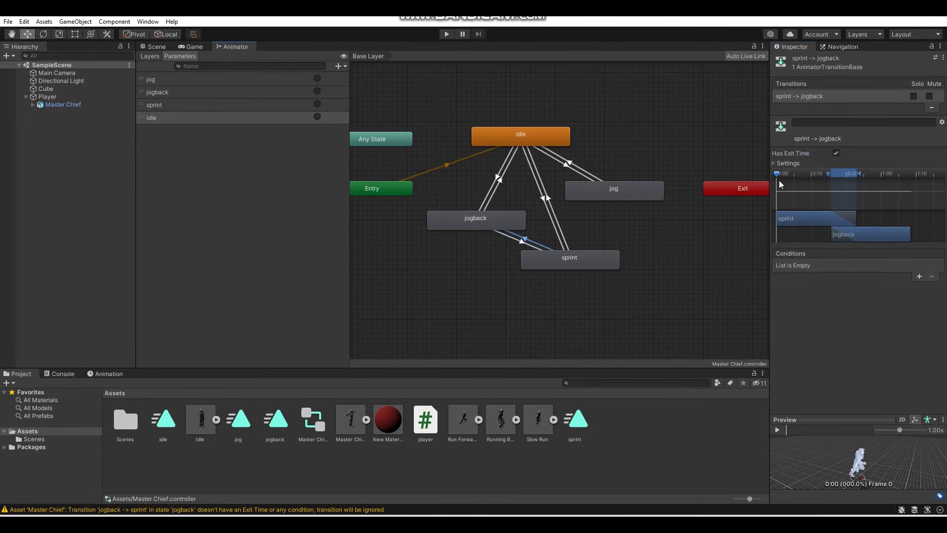
left_click(919, 276)
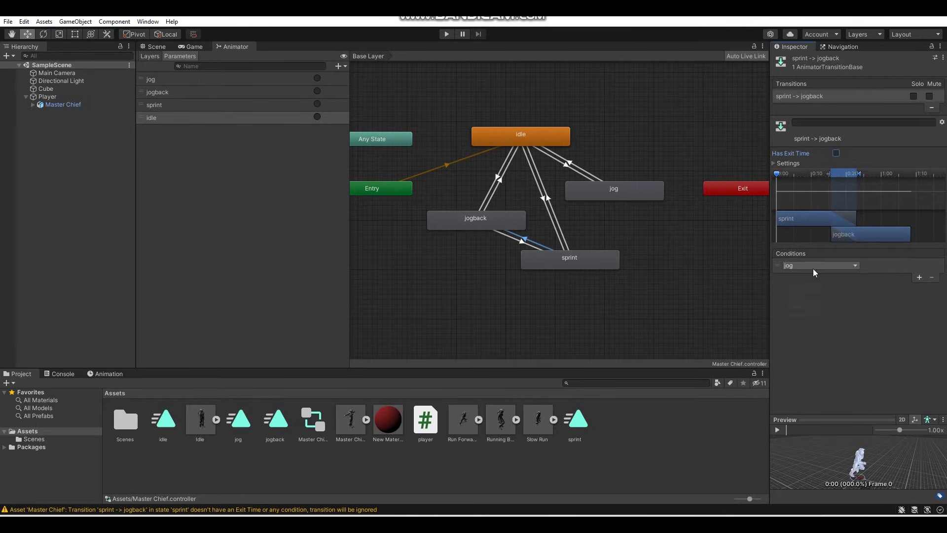
left_click(822, 265)
left_click(799, 317)
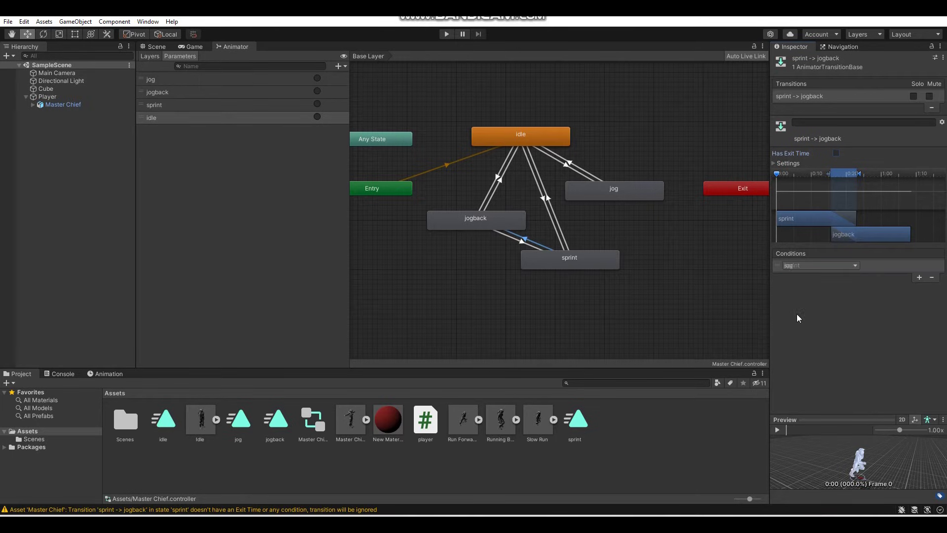
Step: Make transitions in both directions between the sprint and jog states
left_click(602, 263)
right_click(602, 263)
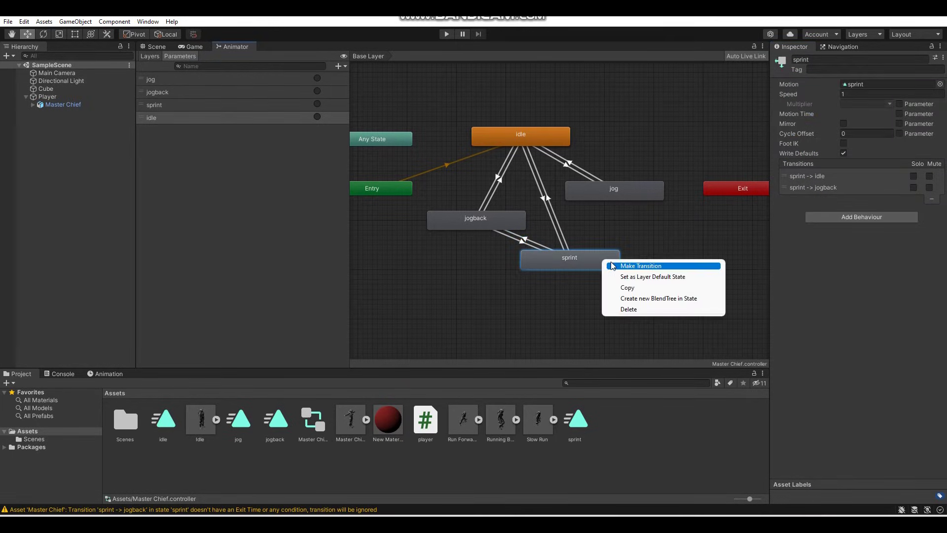
left_click(614, 266)
left_click(602, 195)
right_click(601, 195)
left_click(615, 200)
left_click(587, 240)
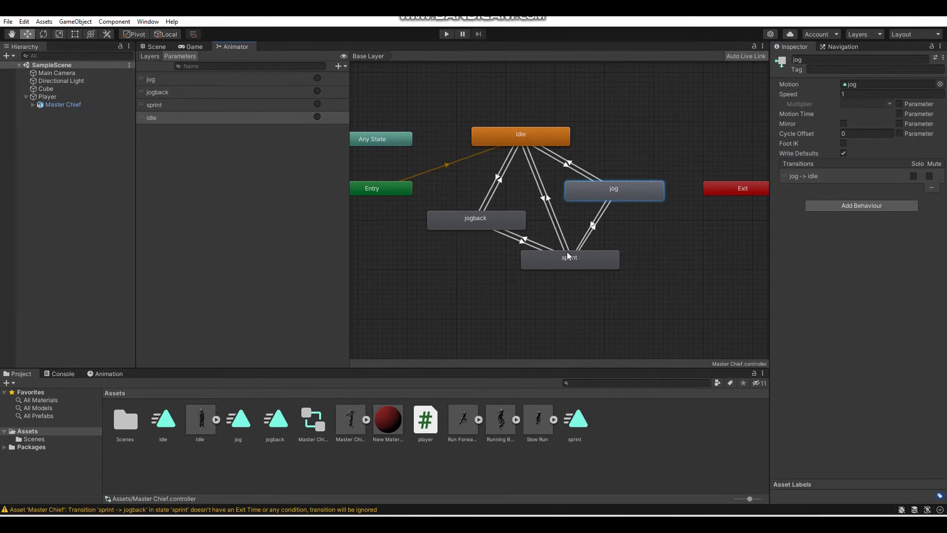
Step: Disable Has Exit Time on the sprint-to-jog transition and add the jog trigger as its condition
left_click(594, 228)
left_click(836, 153)
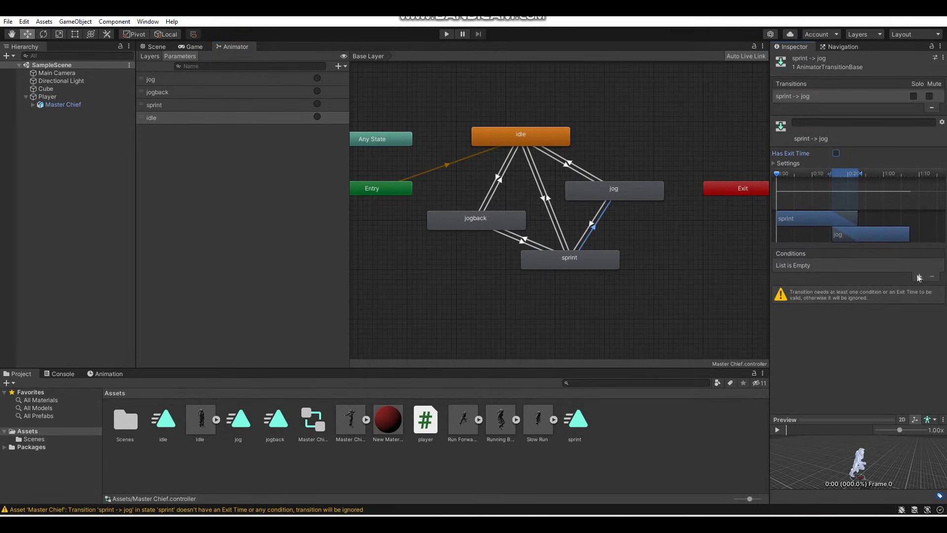
left_click(918, 277)
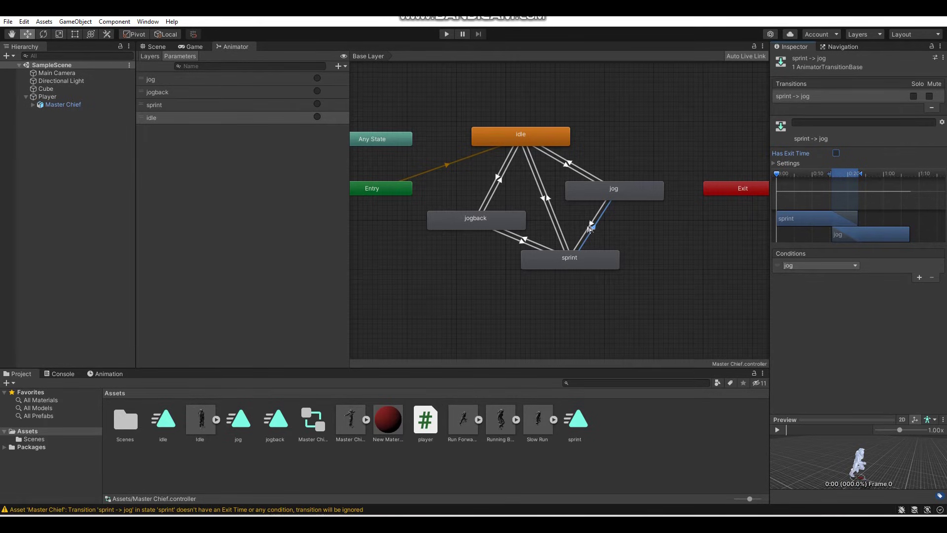
Step: Disable Has Exit Time on the jog-to-sprint transition and set the sprint trigger as its condition
left_click(590, 228)
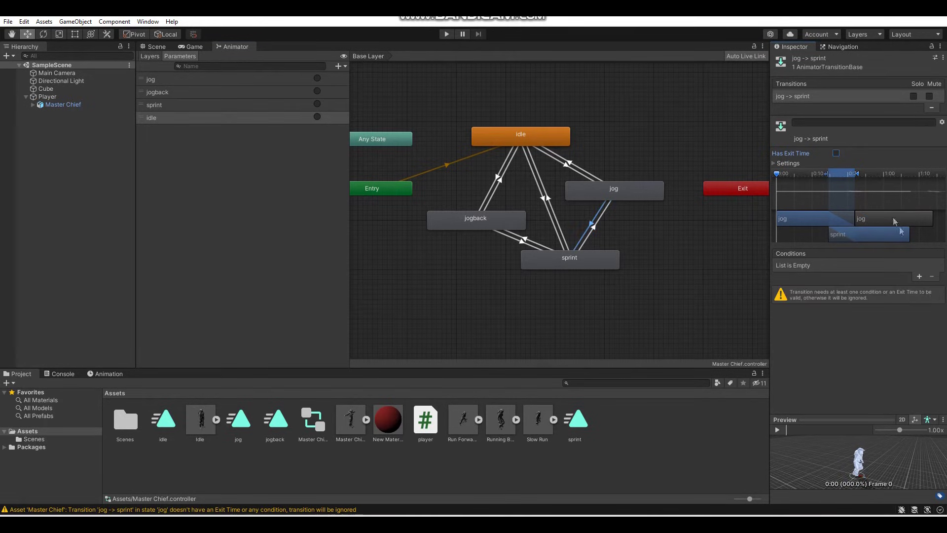
left_click(919, 276)
left_click(829, 266)
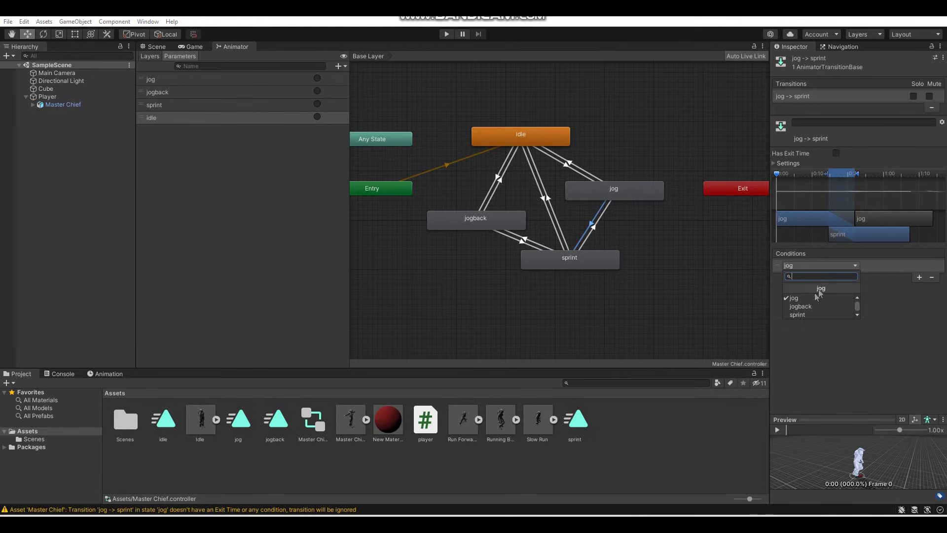
left_click(797, 315)
Step: Make transitions in both directions between the jogback and jog states
key("a")
left_click(510, 206)
right_click(543, 209)
left_click(583, 213)
left_click(589, 188)
Step: Disable Has Exit Time on the jog-to-jogback transition and set the jogback trigger as its condition
left_click(566, 198)
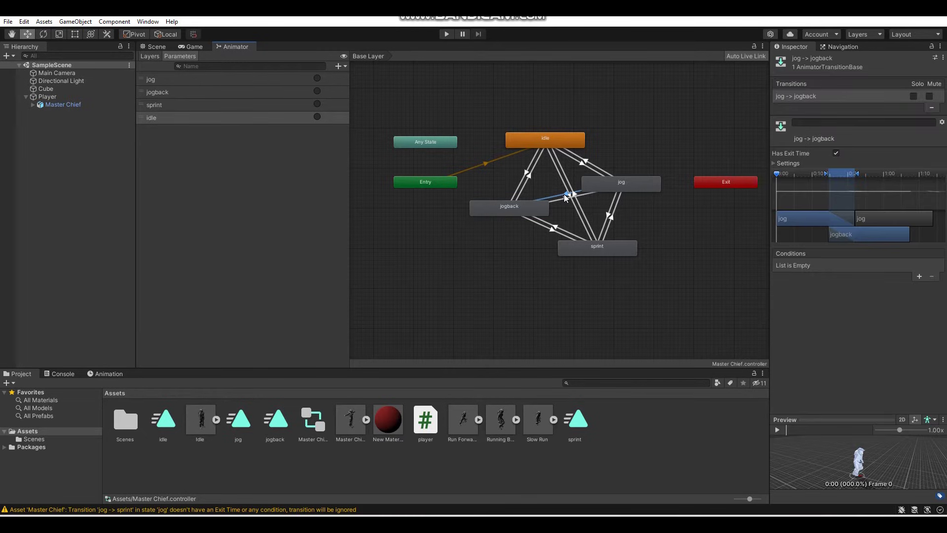
left_click(836, 154)
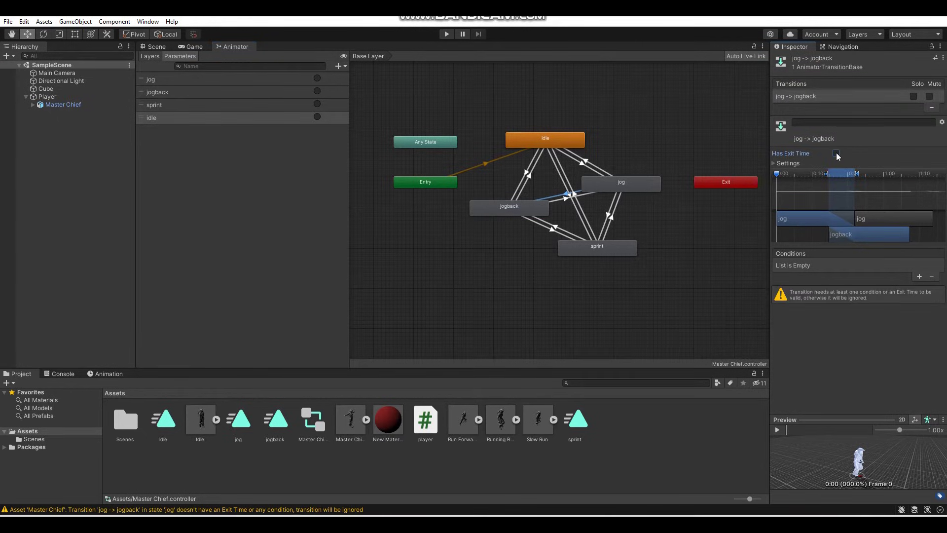
left_click(919, 277)
left_click(819, 265)
left_click(816, 300)
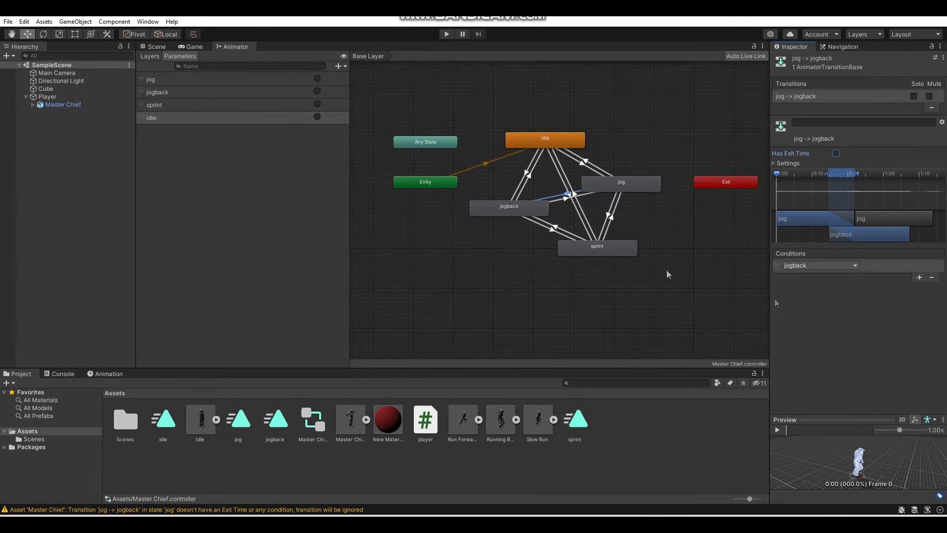
Step: Disable Has Exit Time on the jogback-to-jog transition with jog as its condition, and move the jog state up beside idle
left_click(568, 195)
left_click(836, 153)
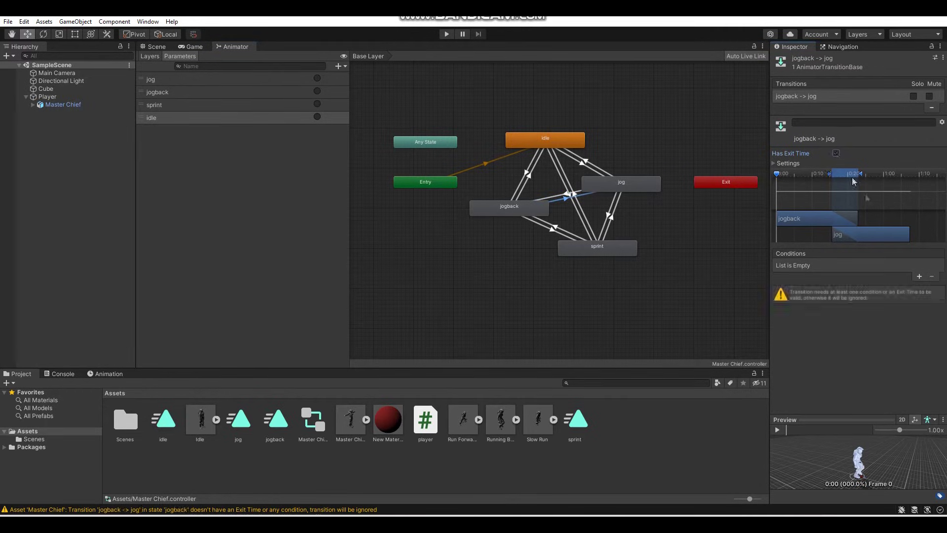
left_click(919, 277)
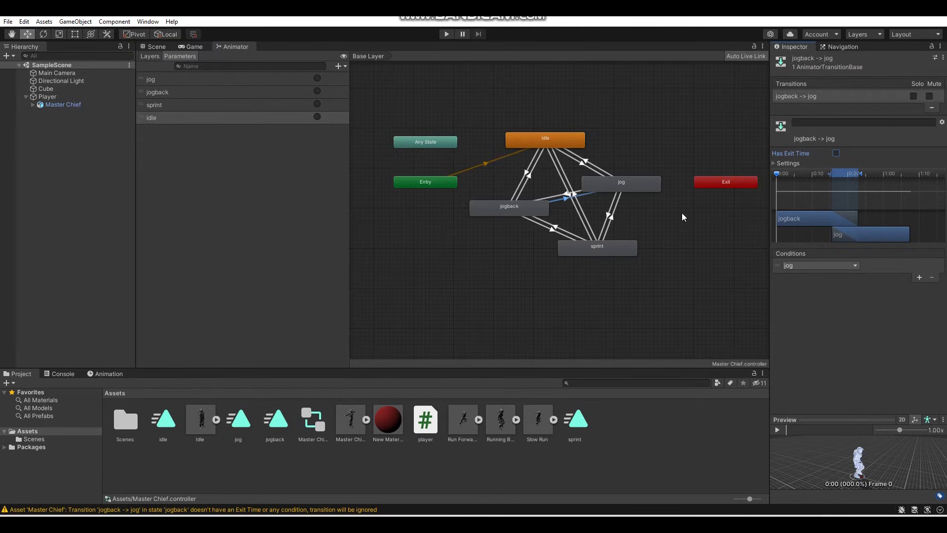
left_click_drag(616, 183, 652, 158)
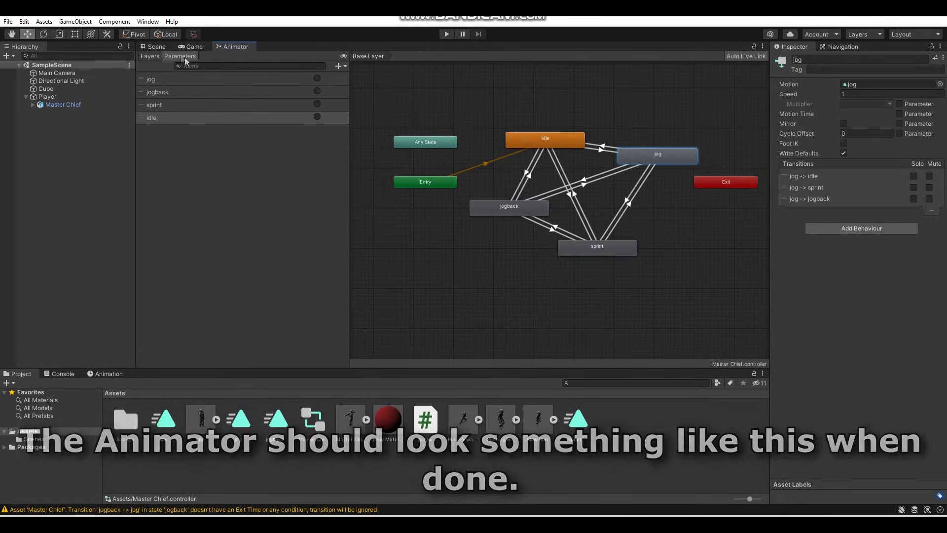
Step: Return to the Scene view, check the Player object's components, and open the player script in the text editor
left_click(156, 47)
left_click(82, 97)
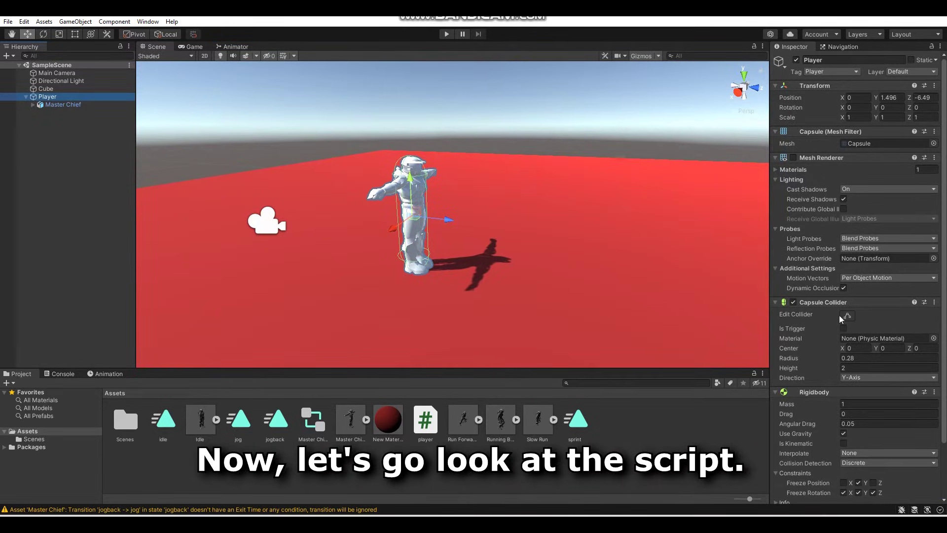
scroll(843, 318, "down", 3)
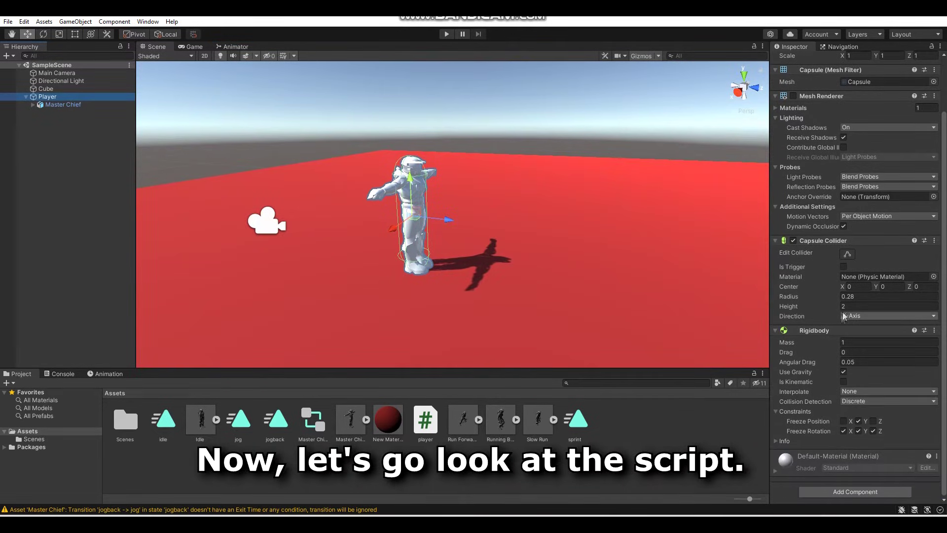
left_click(429, 424)
right_click(428, 424)
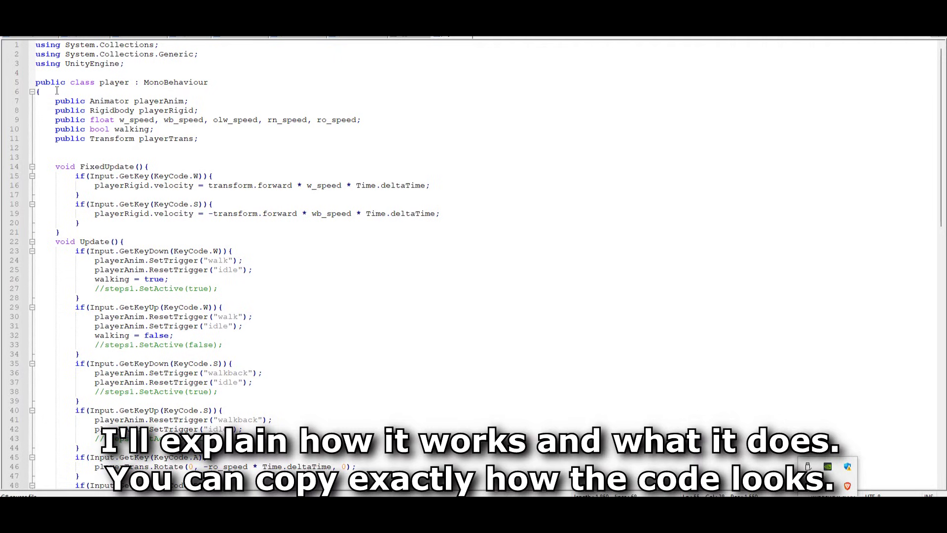
Step: Review the player script's using lines, class declaration and its Animator, Rigidbody, speed float, walking bool and Transform variables
left_click_drag(57, 90, 36, 44)
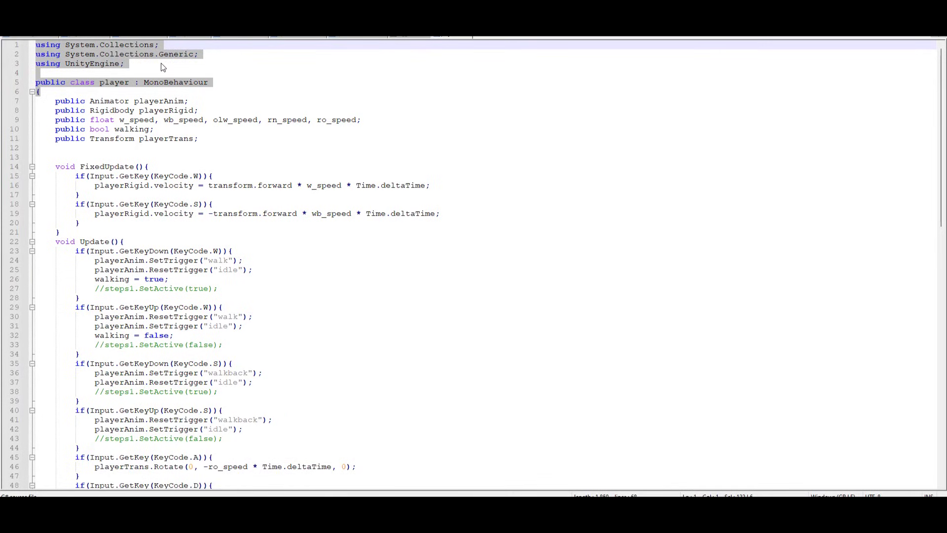
left_click_drag(204, 139, 55, 101)
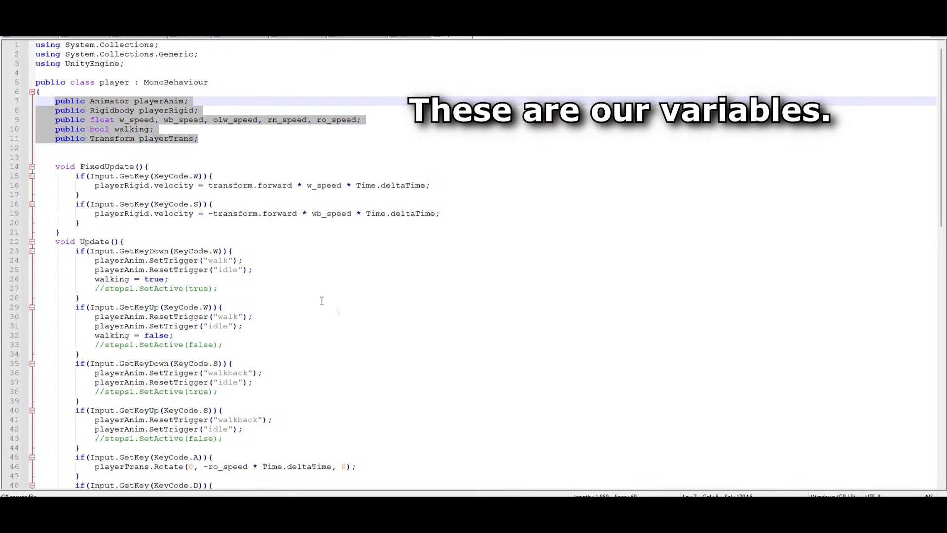
left_click(57, 101)
left_click_drag(57, 101, 189, 102)
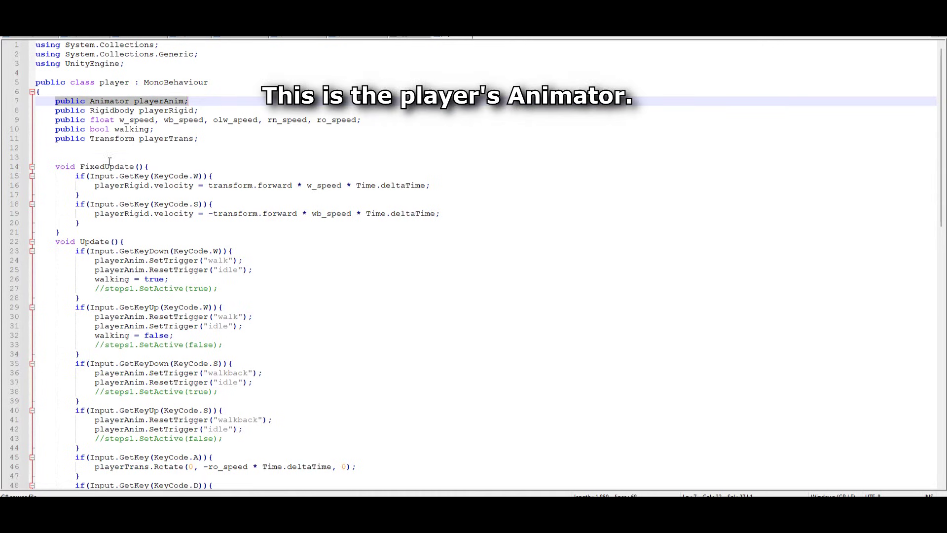
left_click(74, 110)
left_click_drag(73, 110, 200, 109)
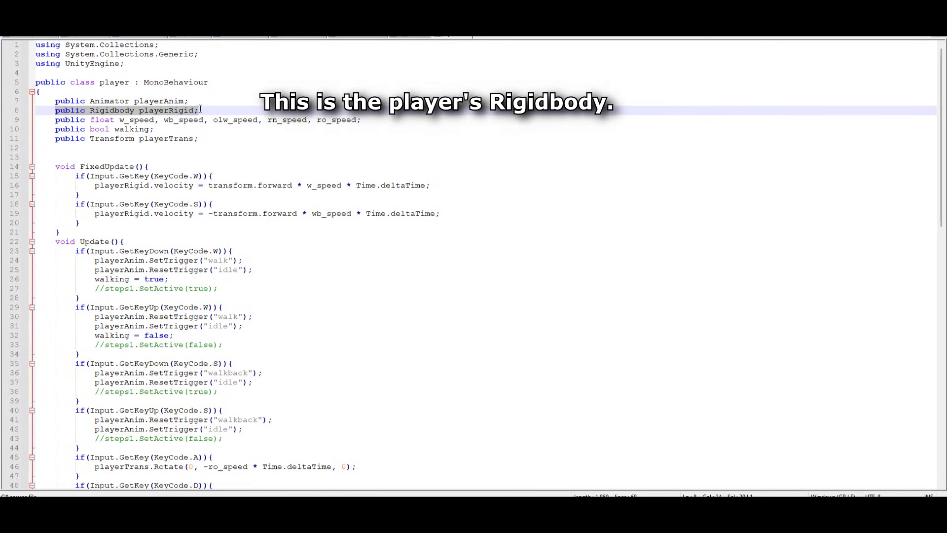
left_click(115, 156)
left_click_drag(56, 119, 363, 120)
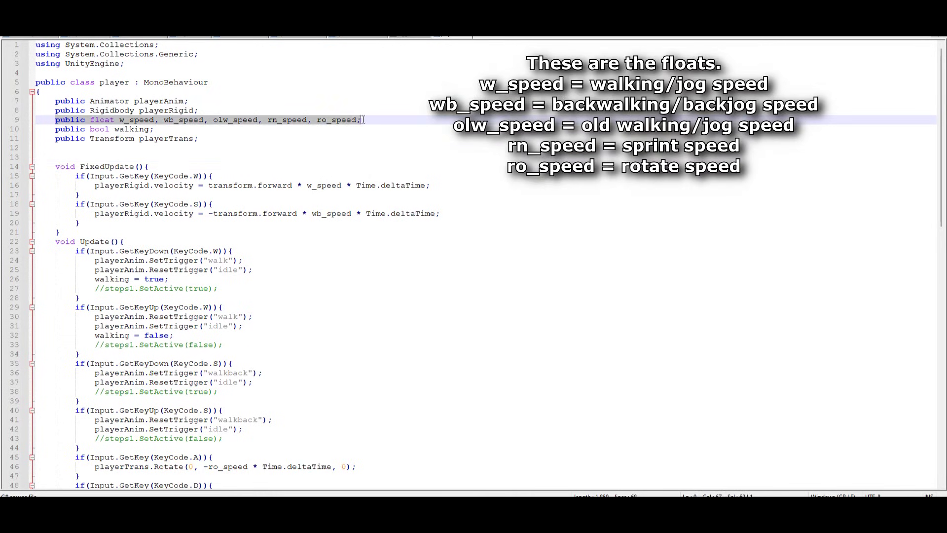
left_click(119, 153)
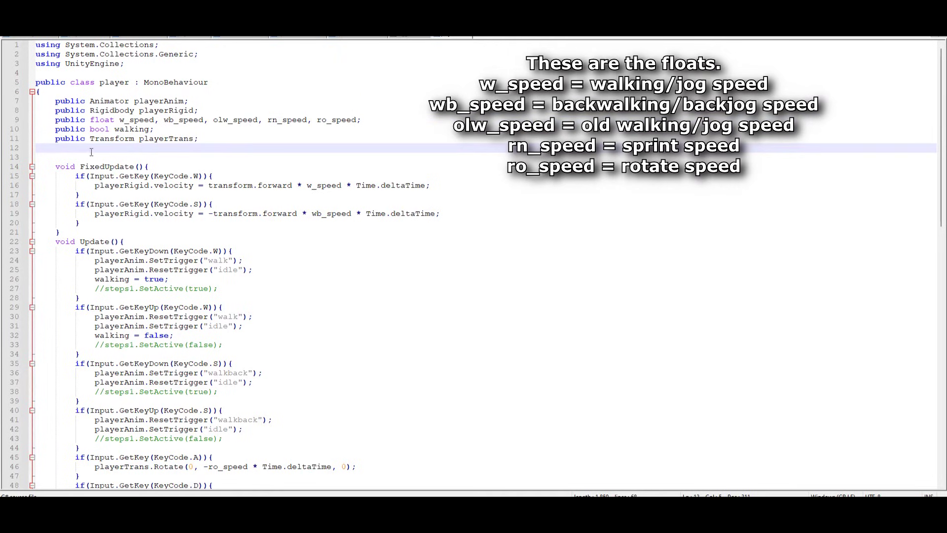
left_click_drag(56, 129, 160, 129)
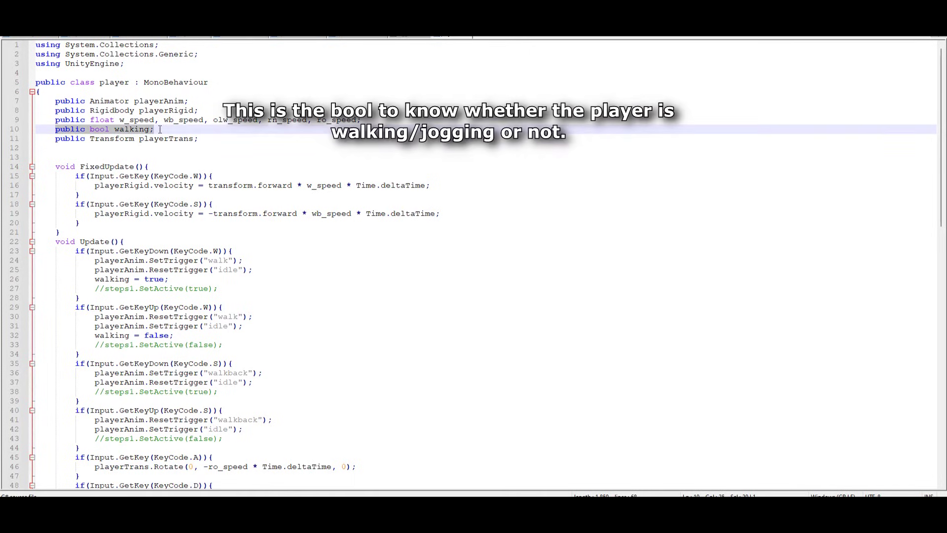
left_click(128, 153)
left_click_drag(55, 138, 198, 138)
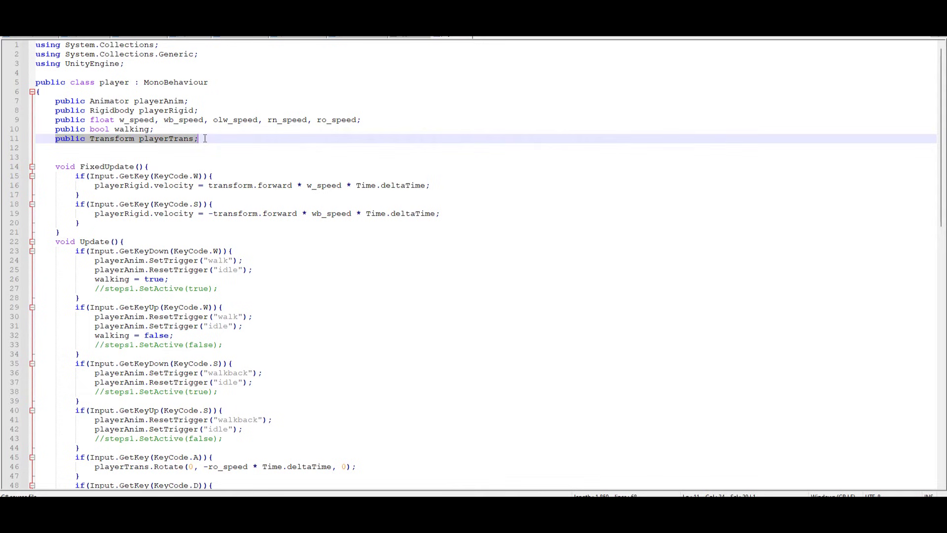
left_click(188, 151)
Step: Examine the FixedUpdate function's W and S blocks that set playerRigid.velocity with w_speed and wb_speed
scroll(188, 151, "down", 1)
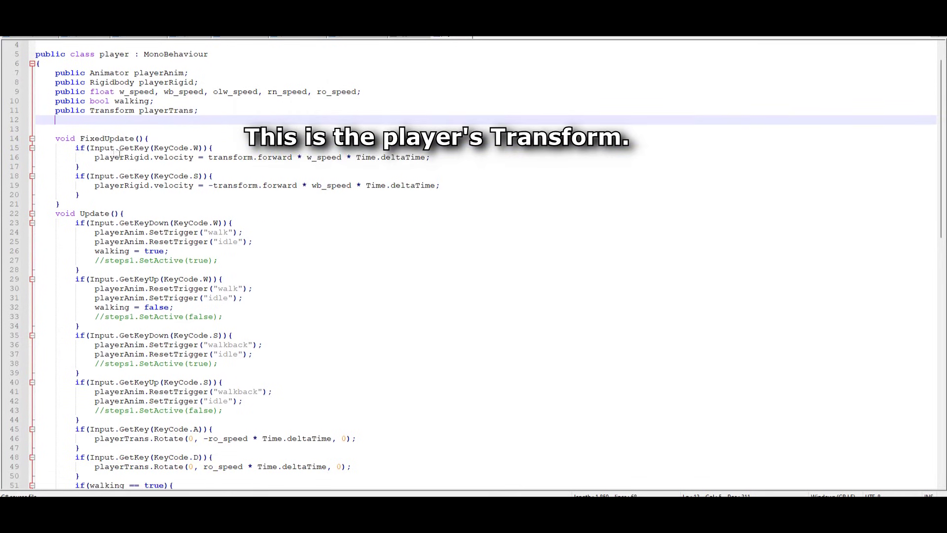
left_click_drag(56, 139, 70, 204)
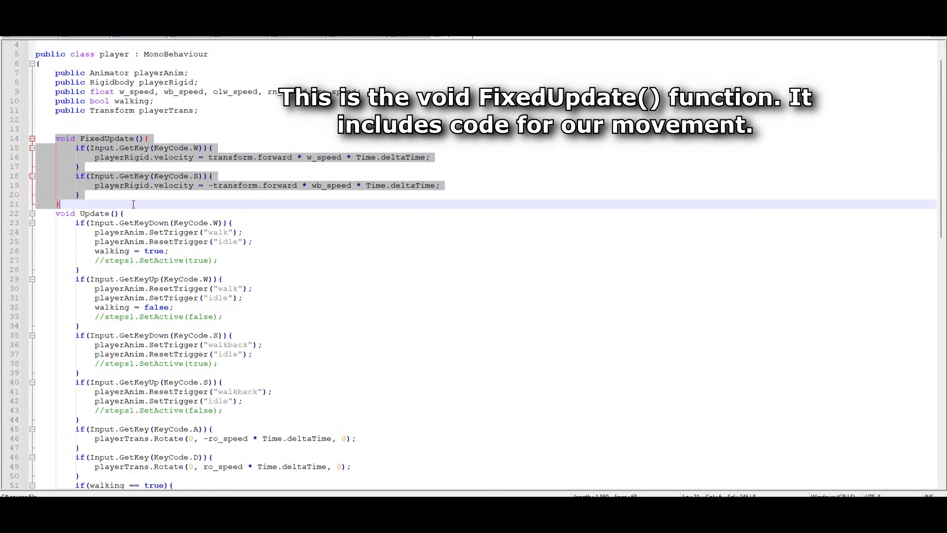
left_click(99, 177)
left_click_drag(76, 148, 217, 148)
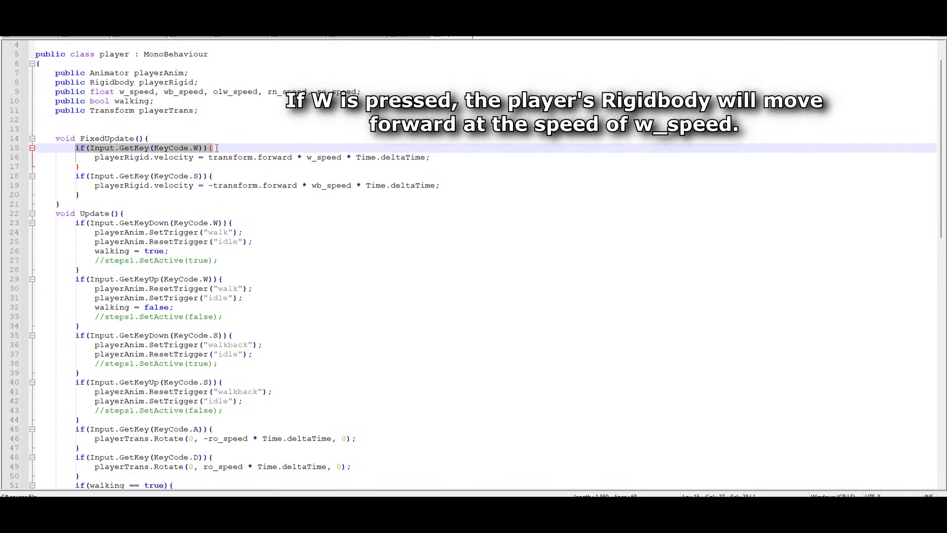
left_click_drag(92, 157, 431, 157)
left_click_drag(76, 177, 213, 177)
left_click_drag(94, 186, 438, 186)
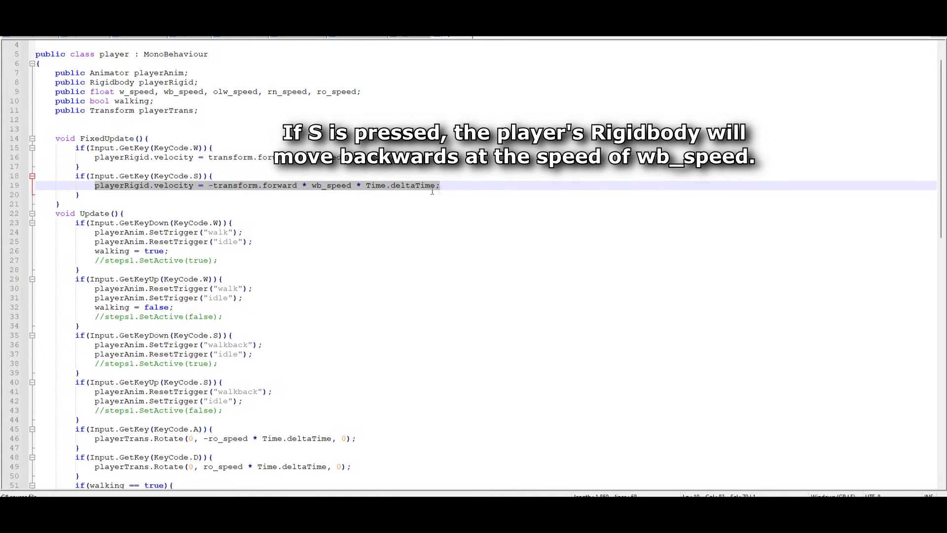
Step: Examine the animation code in Update, focusing on the W key-down block's triggers, walking flag and commented-out footstep line
scroll(177, 197, "down", 2)
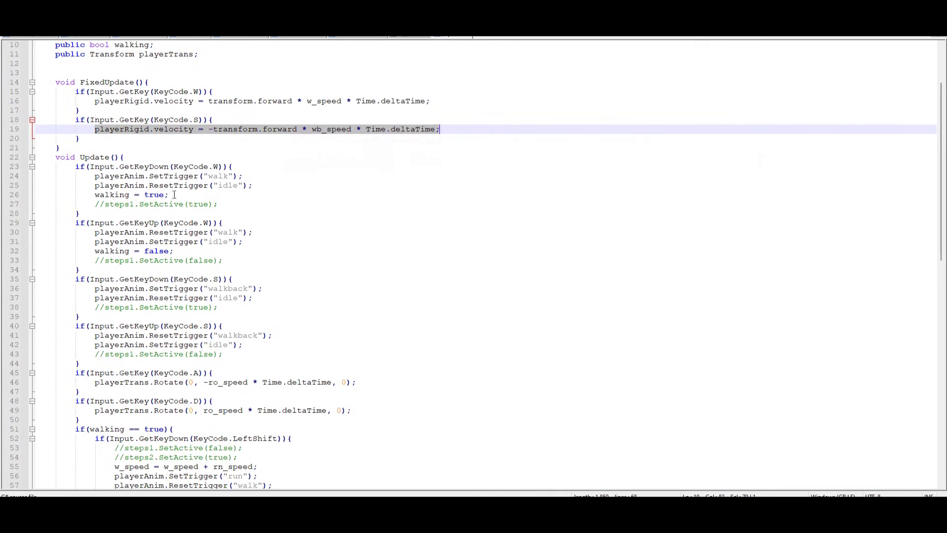
left_click_drag(76, 168, 104, 363)
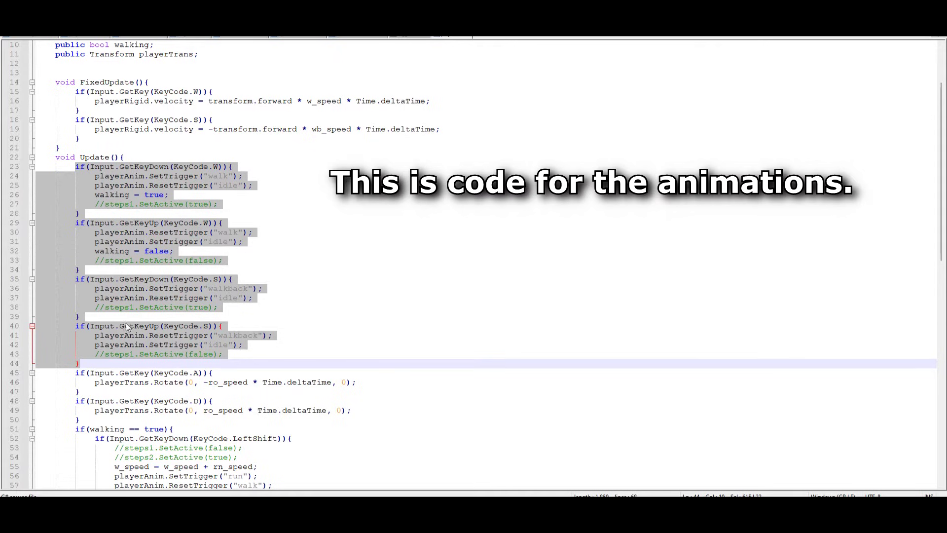
left_click(164, 177)
left_click_drag(76, 167, 232, 167)
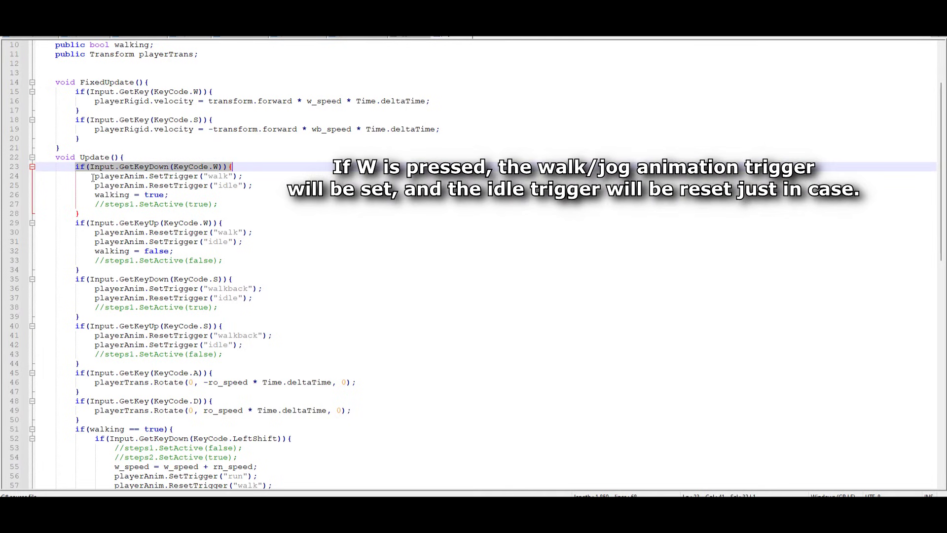
left_click_drag(93, 177, 211, 194)
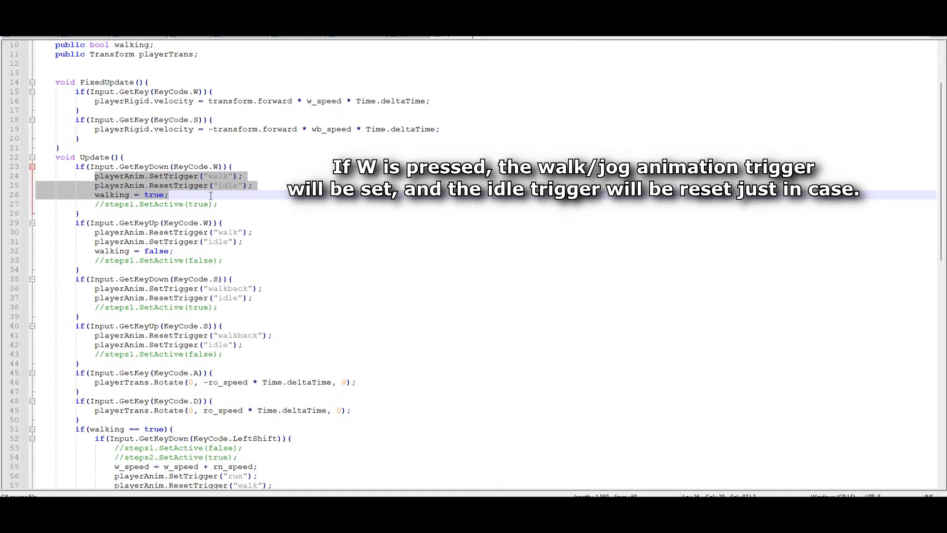
left_click_drag(217, 203, 95, 203)
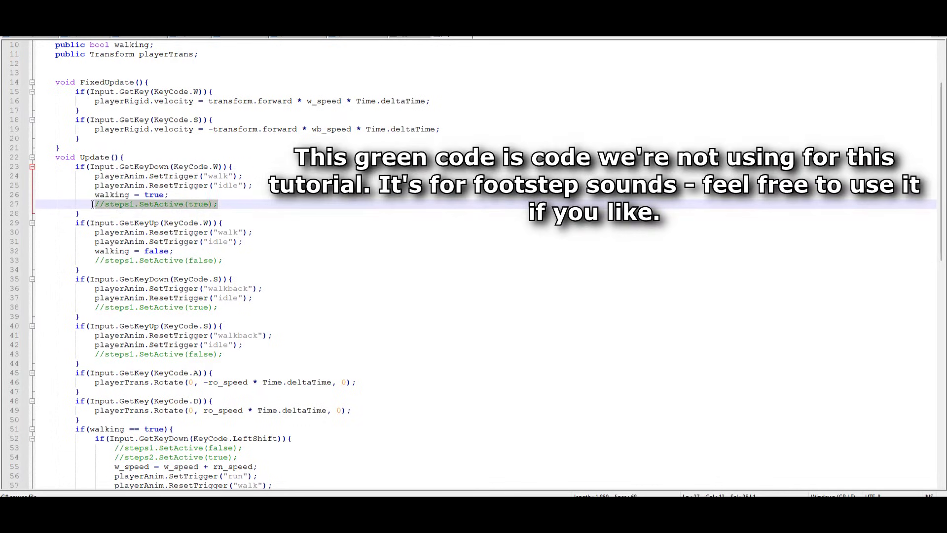
left_click(177, 213)
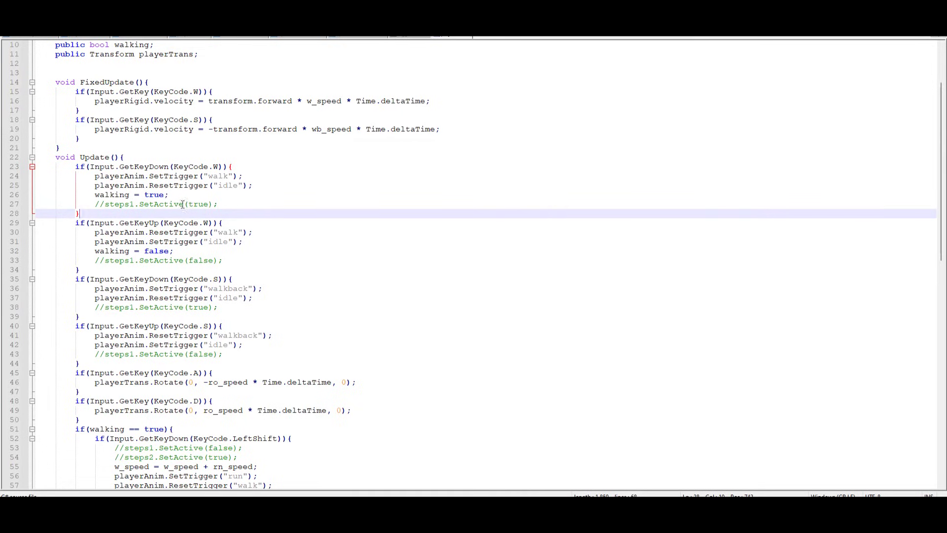
Step: Examine the W key-up block and the S key-down and key-up blocks that switch the walk, walkback and idle triggers
scroll(183, 205, "down", 1)
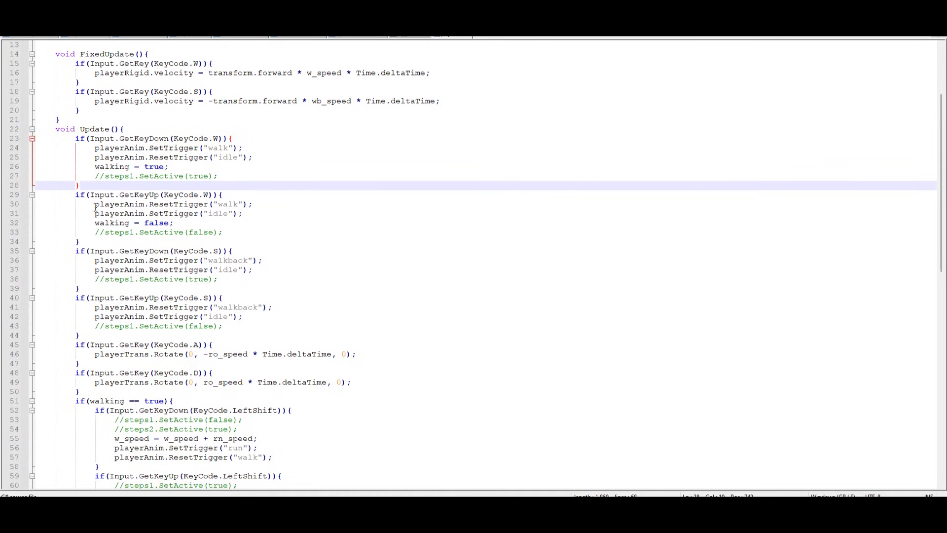
left_click_drag(75, 195, 226, 197)
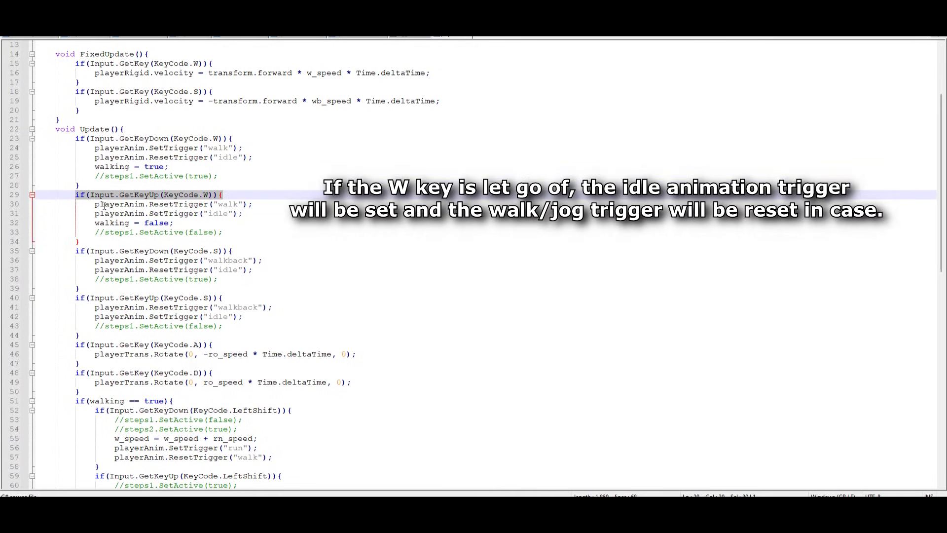
left_click_drag(95, 203, 213, 222)
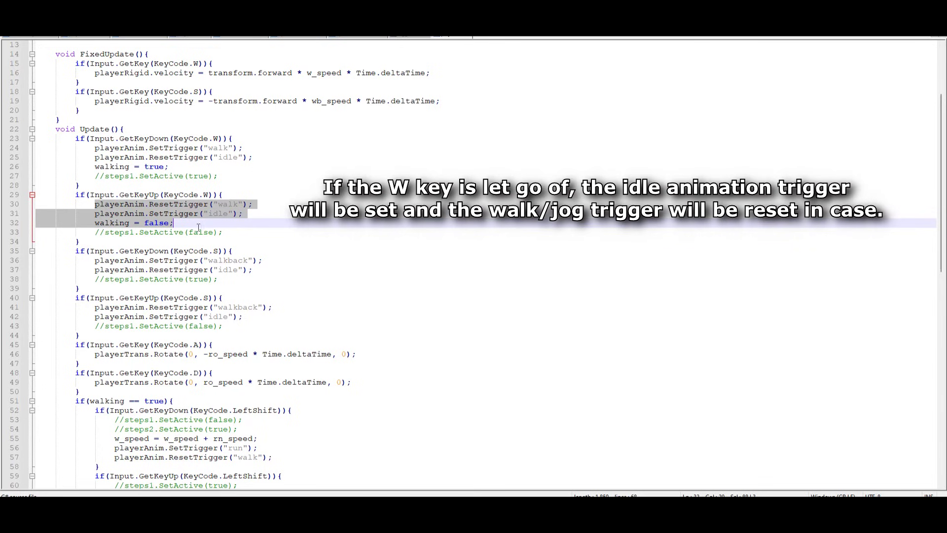
left_click(76, 251)
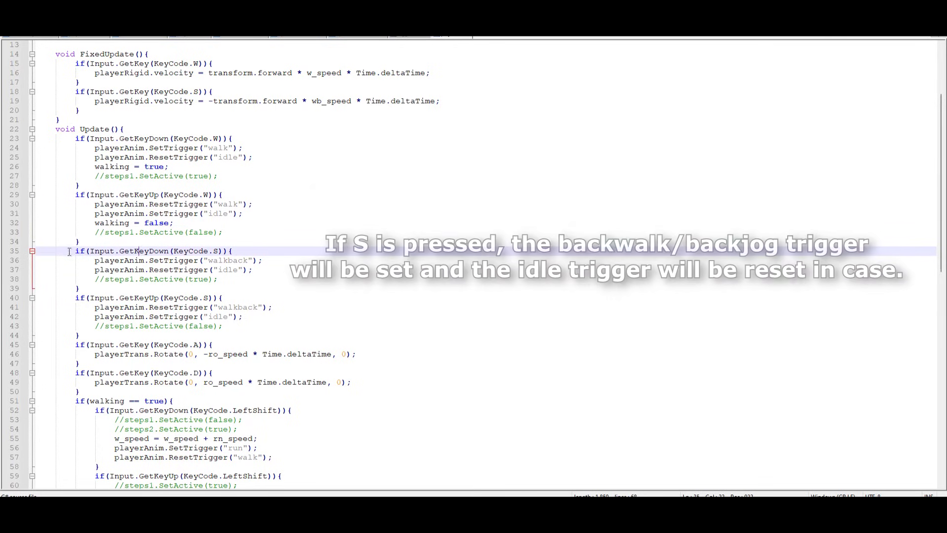
left_click_drag(77, 252, 242, 276)
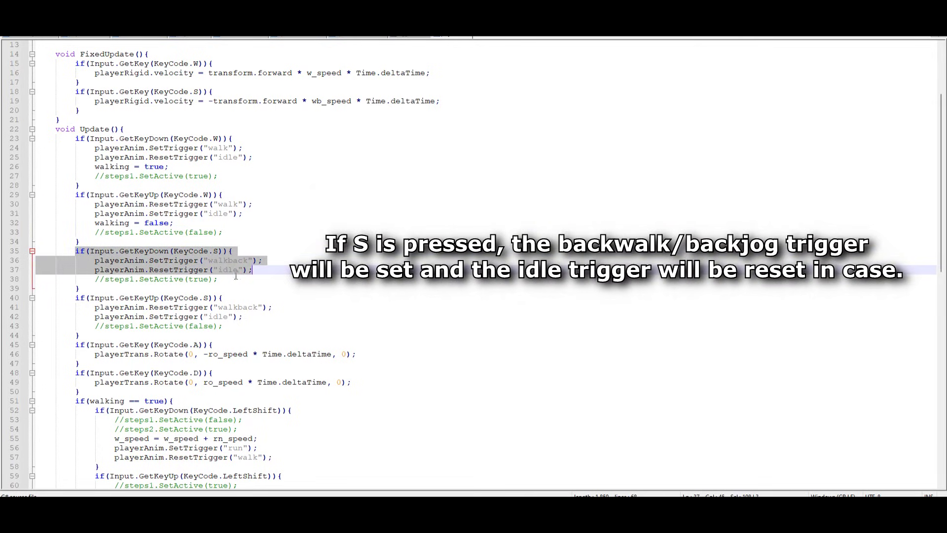
scroll(116, 261, "down", 1)
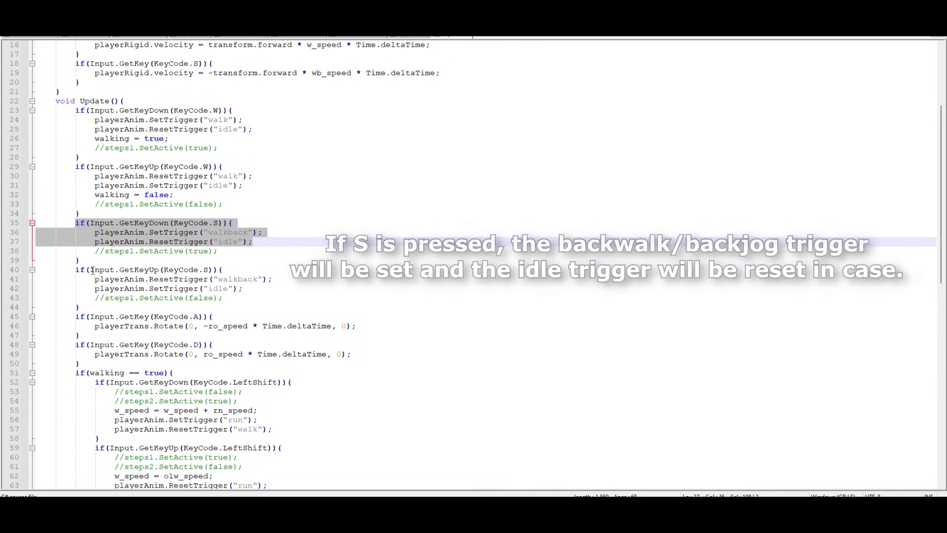
left_click_drag(76, 270, 242, 289)
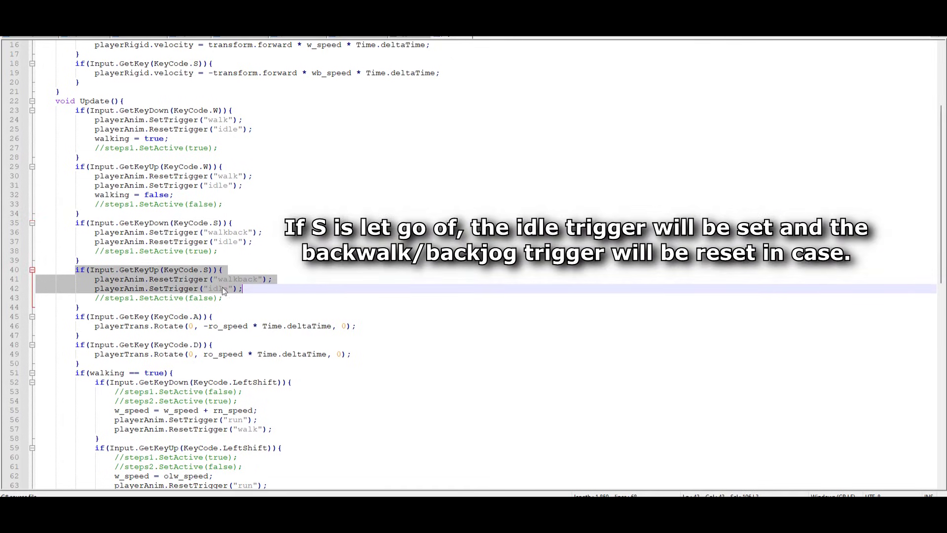
Step: Examine the A and D key blocks that rotate playerTrans using ro_speed
scroll(173, 276, "down", 3)
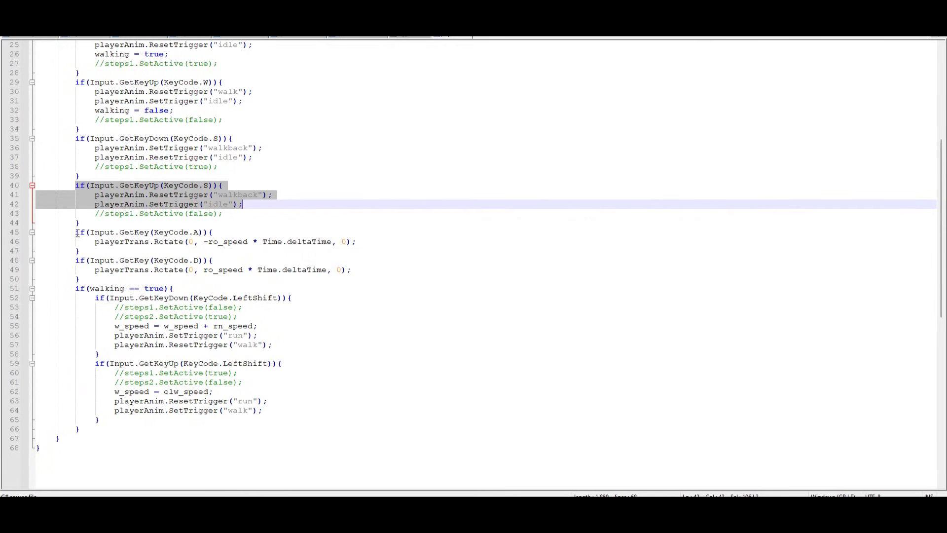
left_click_drag(76, 233, 309, 276)
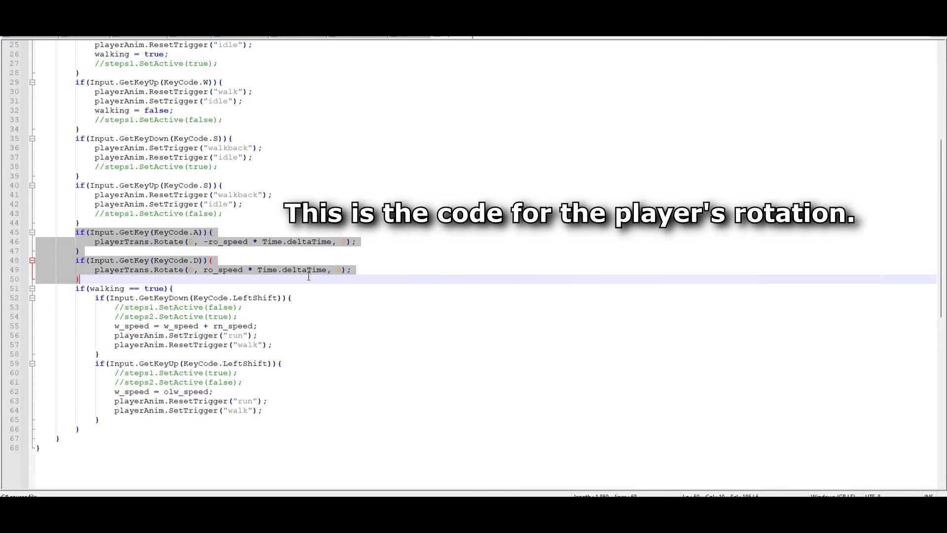
left_click(122, 250)
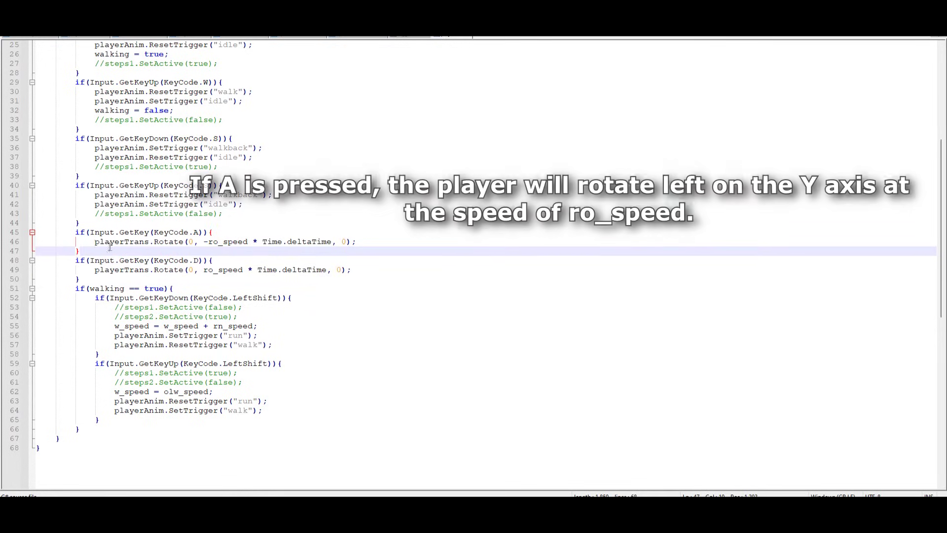
left_click_drag(95, 242, 353, 242)
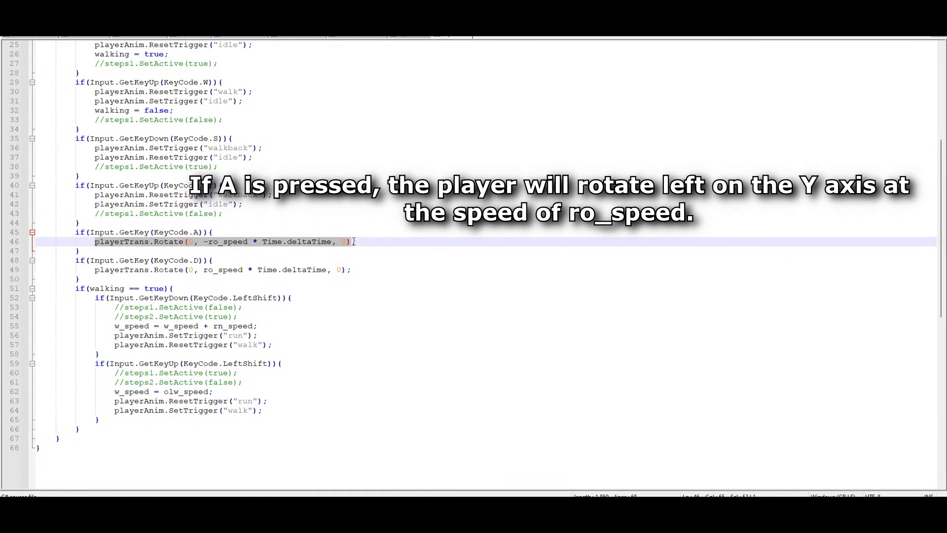
left_click_drag(95, 270, 356, 274)
Step: Examine the sprint code under the walking check, focusing on the LeftShift key-down block's footstep lines, w_speed increase and run/walk triggers
left_click_drag(75, 288, 108, 428)
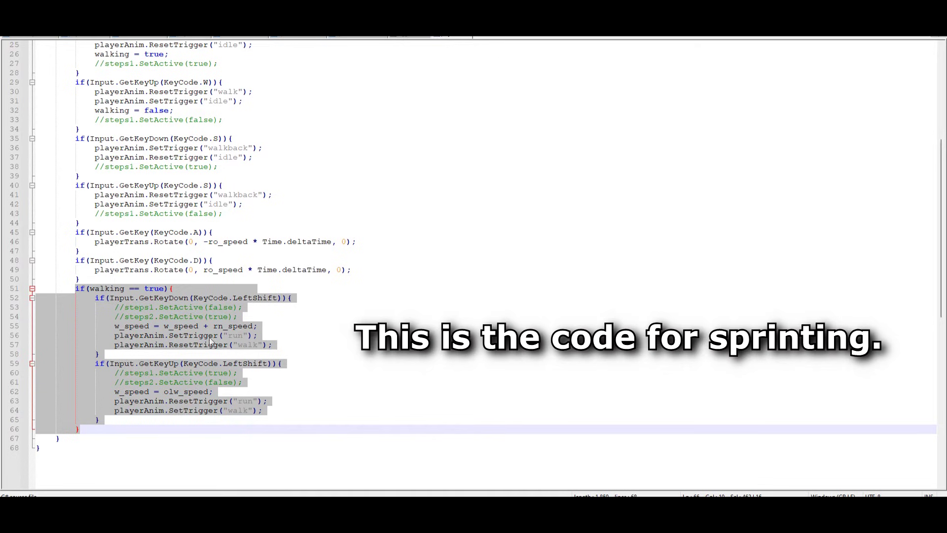
left_click_drag(95, 298, 306, 301)
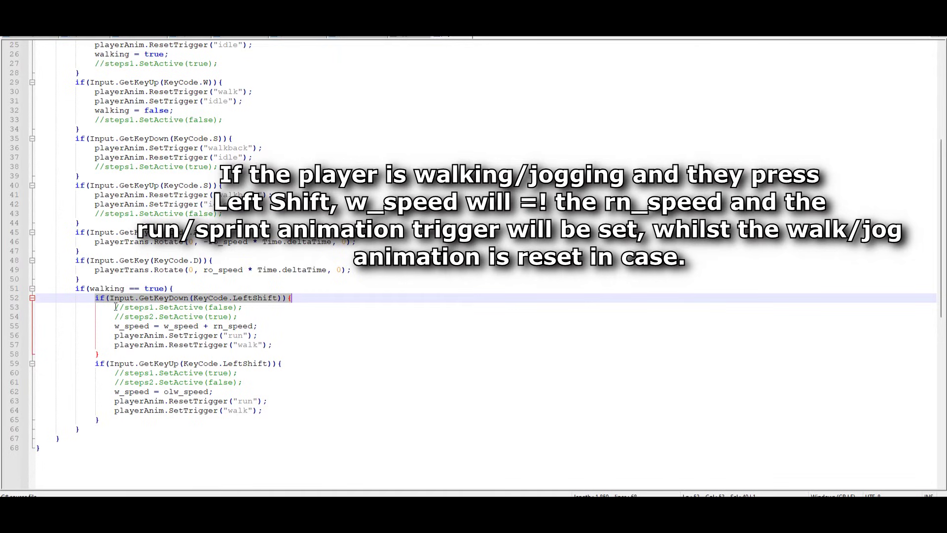
left_click_drag(115, 307, 240, 319)
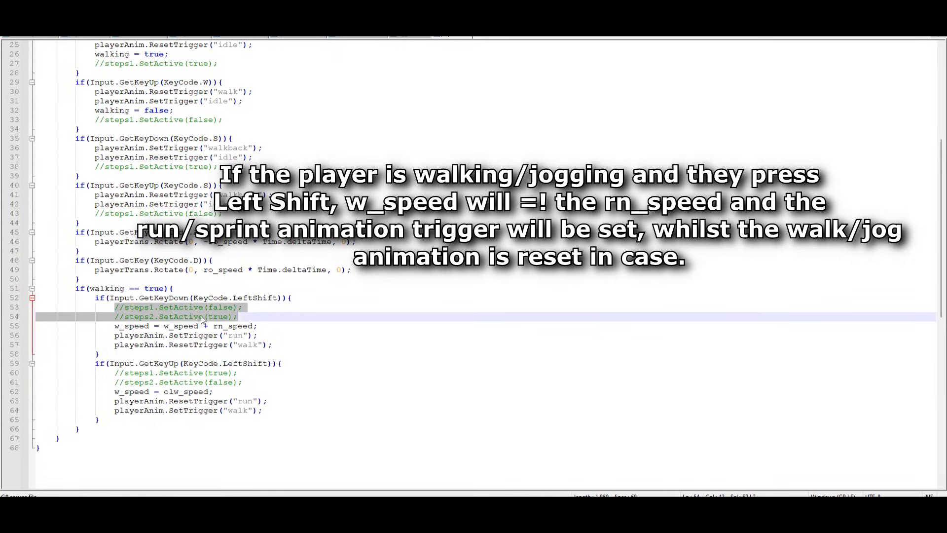
left_click_drag(114, 326, 203, 332)
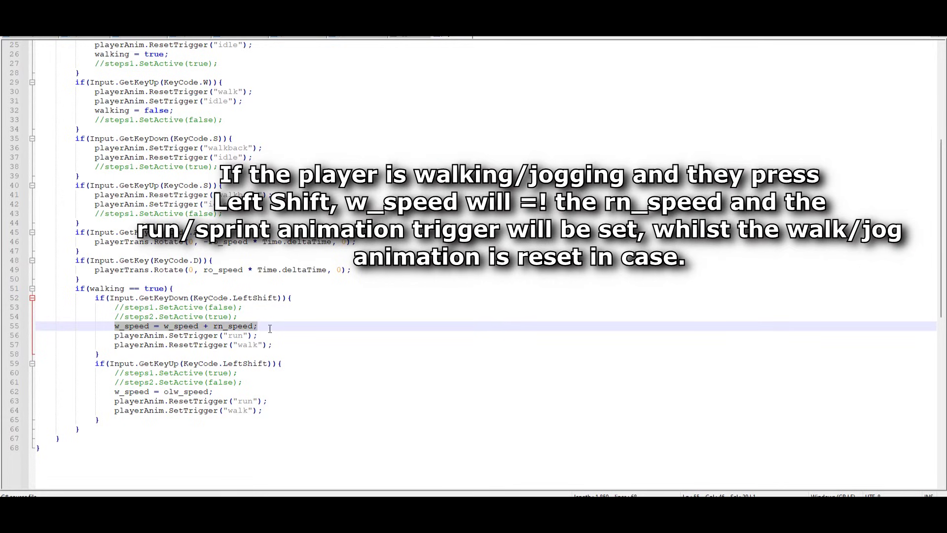
left_click_drag(114, 336, 275, 343)
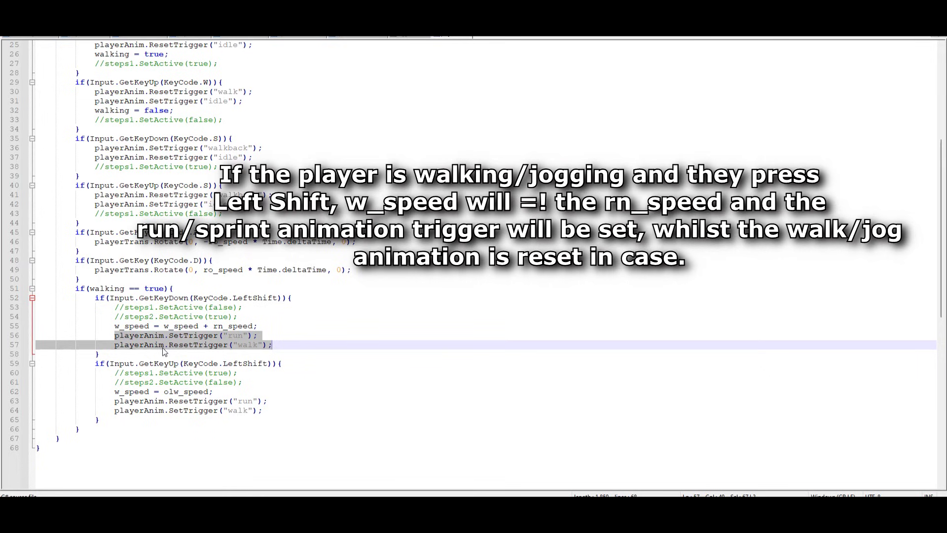
Step: Examine the LeftShift key-up block that resets w_speed to olw_speed and switches the run and walk triggers
scroll(165, 352, "down", 1)
left_click_drag(95, 336, 264, 338)
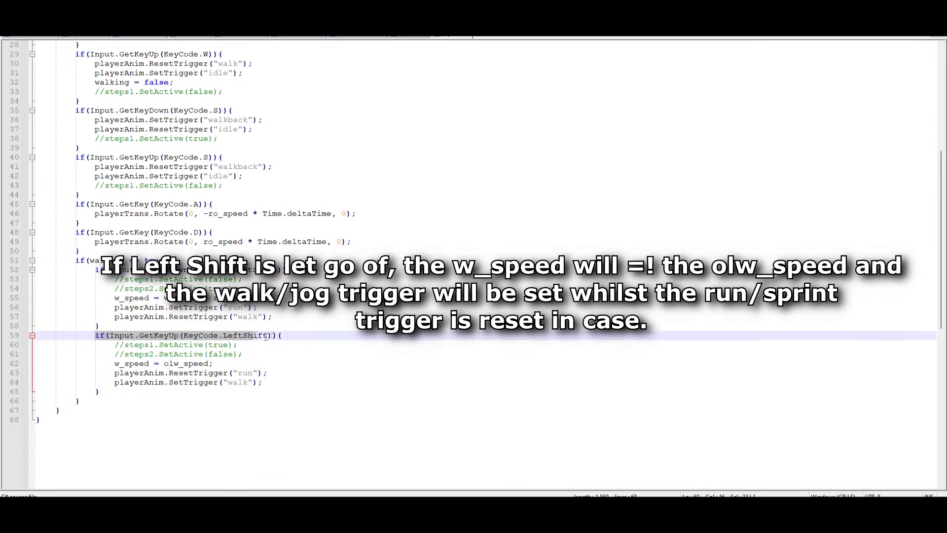
left_click_drag(115, 345, 246, 355)
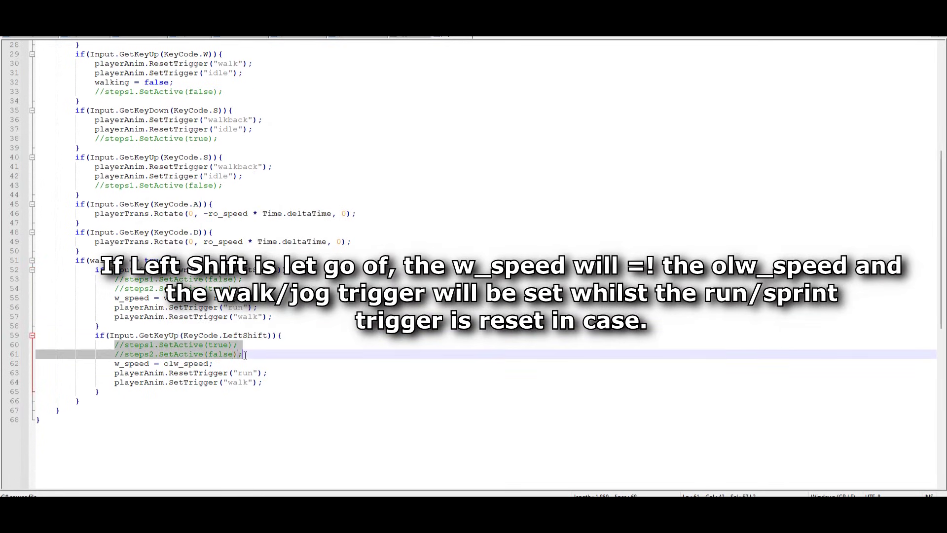
left_click_drag(115, 364, 217, 365)
left_click_drag(114, 376, 267, 379)
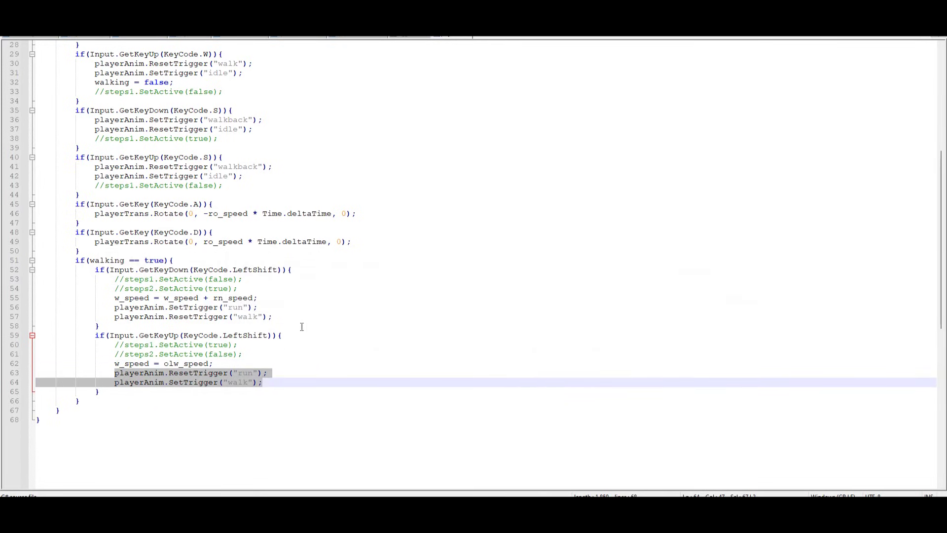
scroll(301, 325, "up", 4)
left_click(340, 318)
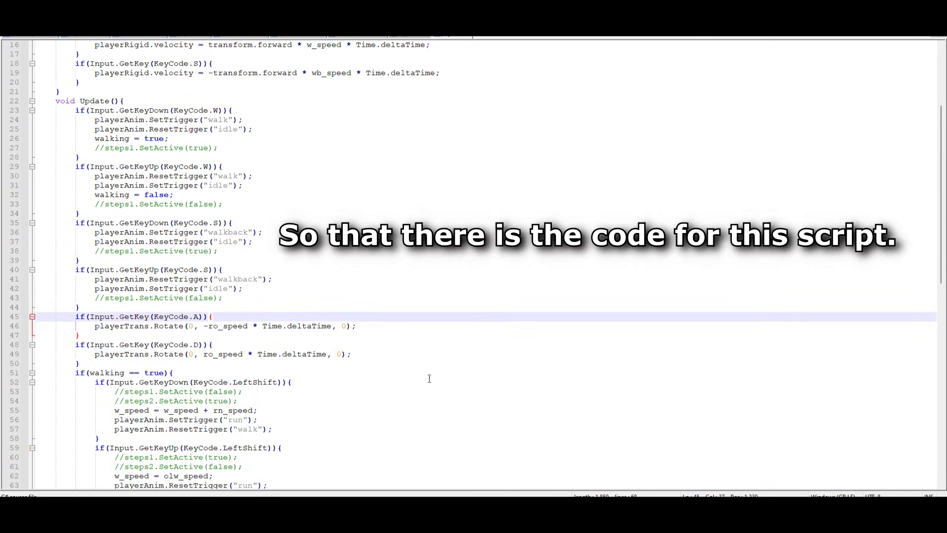
Step: Switch to Unity and attach the player script to the Player parent object
left_click(533, 473)
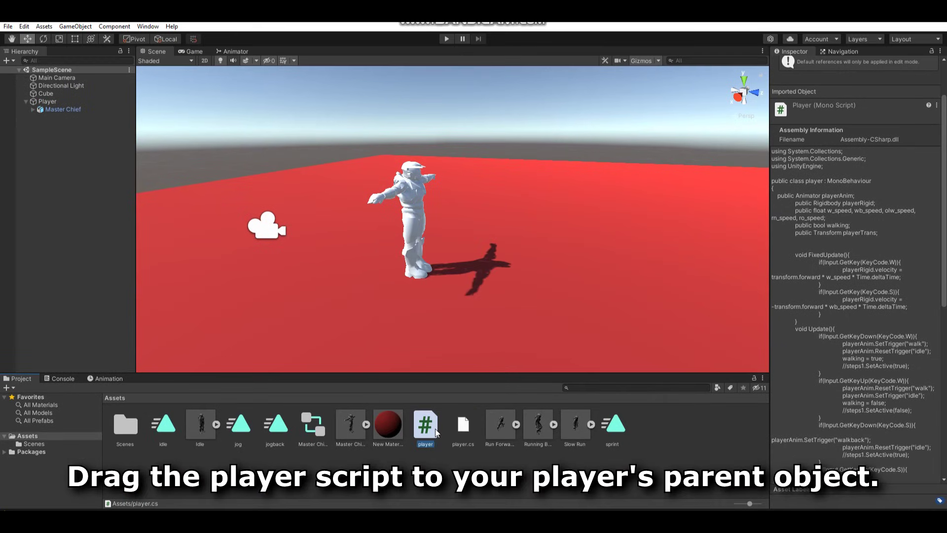
left_click_drag(72, 98, 66, 102)
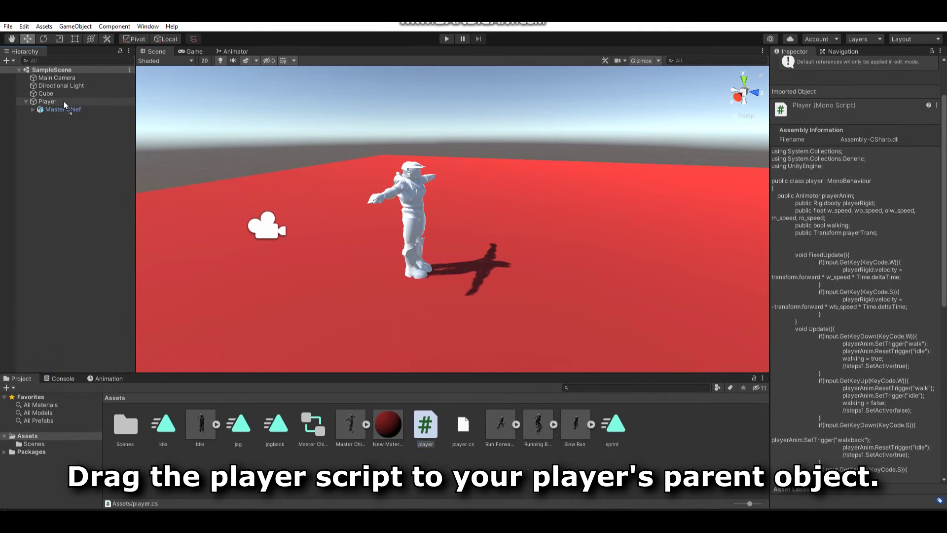
left_click(66, 102)
scroll(843, 297, "down", 3)
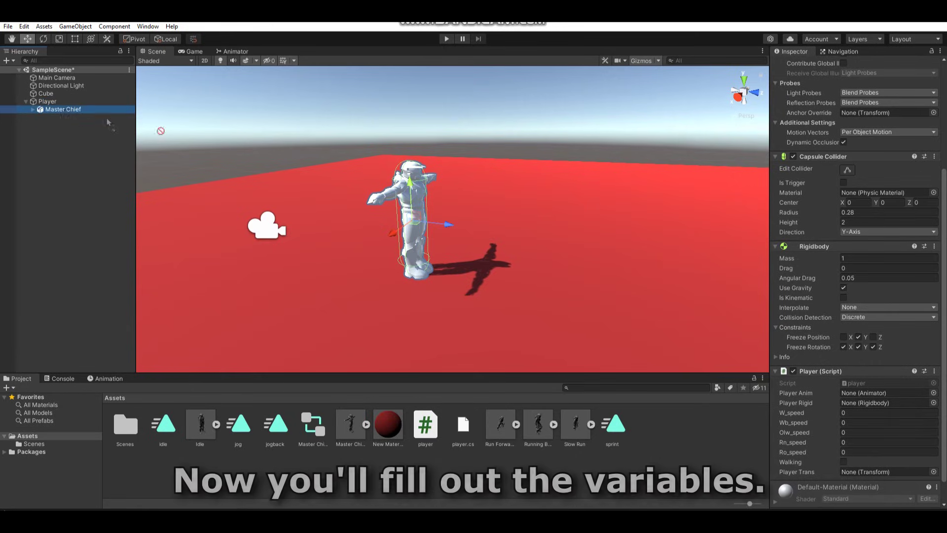
Step: Fill in the Player script: Master Chief as Player Anim, Player as Rigid and Trans, W/Wb/Olw speeds 120, Rn_speed 160, Ro_speed 90
left_click(864, 394)
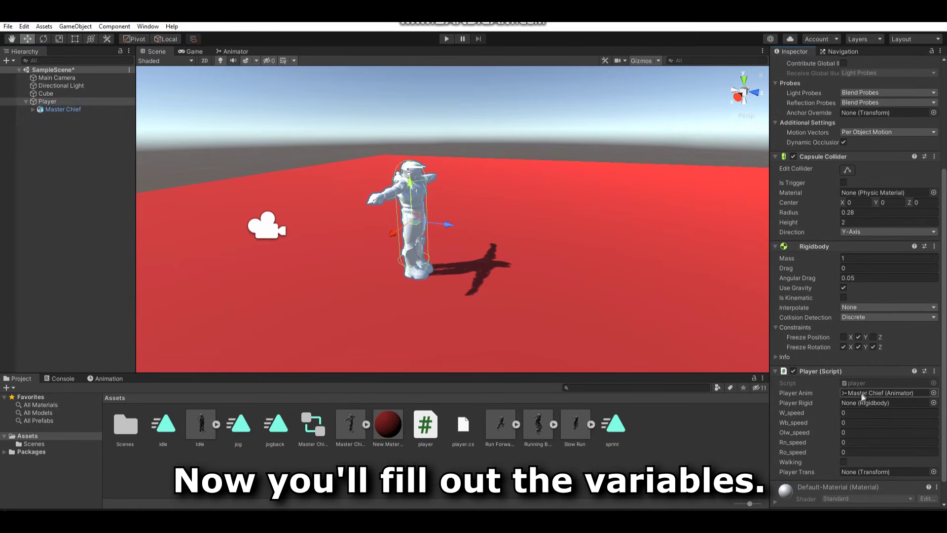
left_click_drag(48, 101, 883, 403)
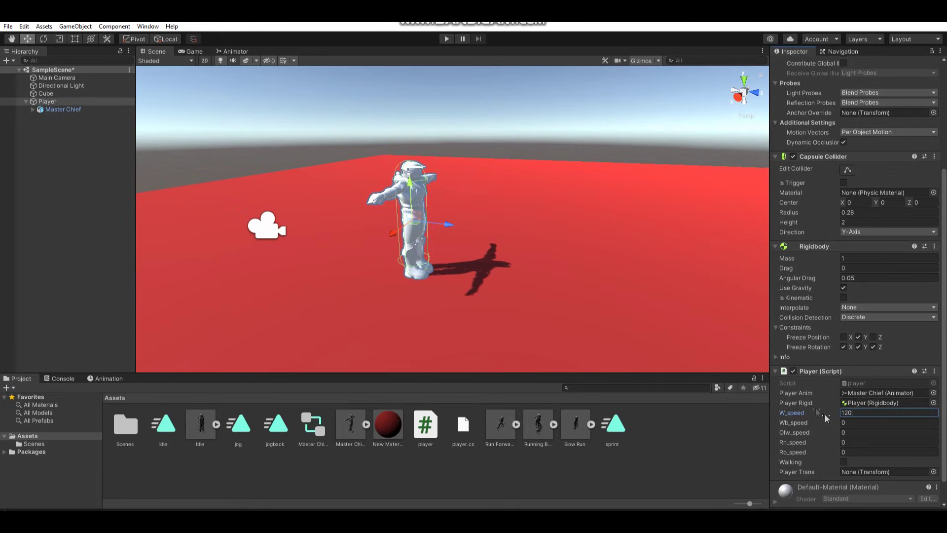
left_click(848, 421)
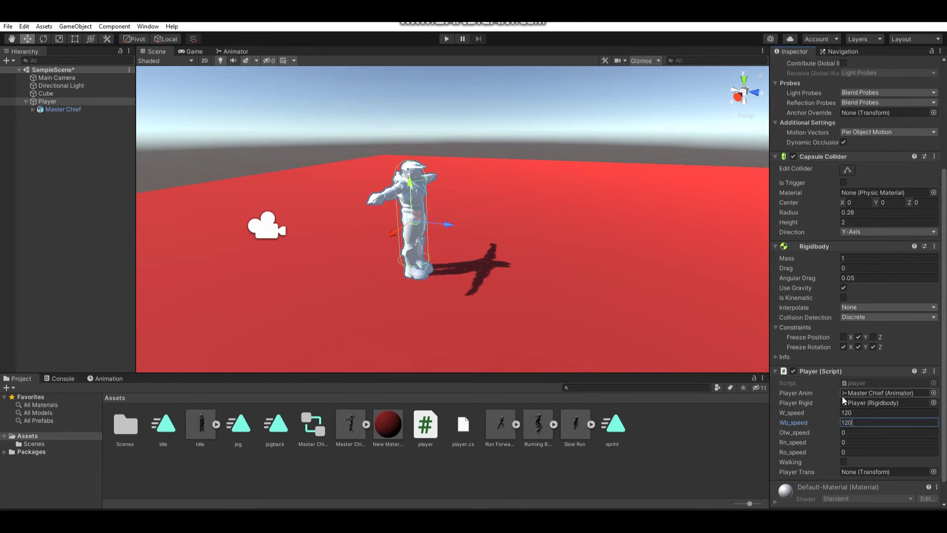
left_click(859, 433)
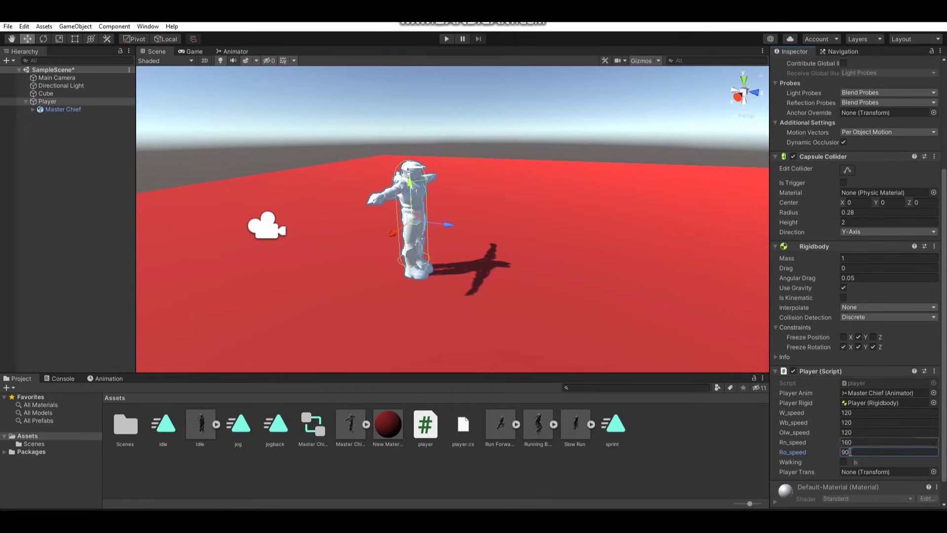
left_click_drag(486, 302, 869, 474)
scroll(605, 279, "down", 3)
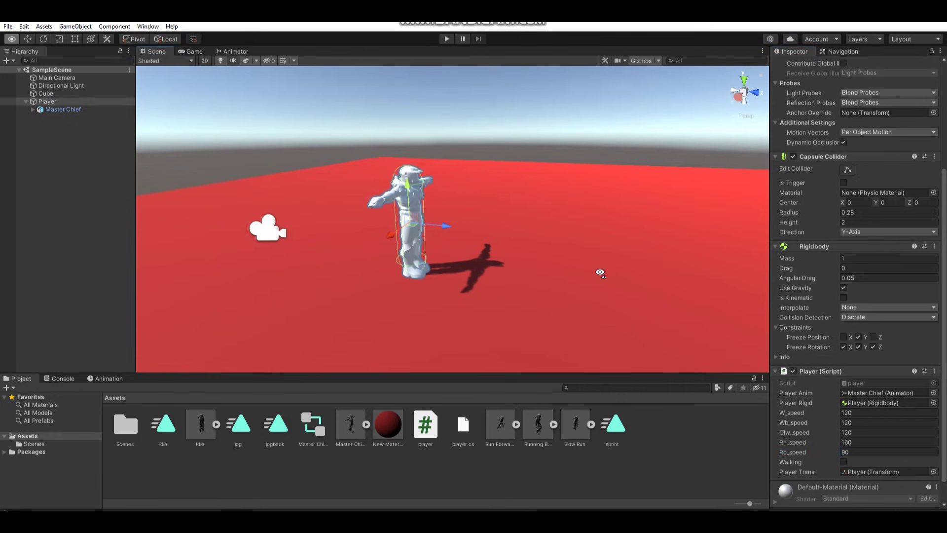
Step: Playtest the scene to check the Player's movement and animations, and exit play mode
left_click(446, 40)
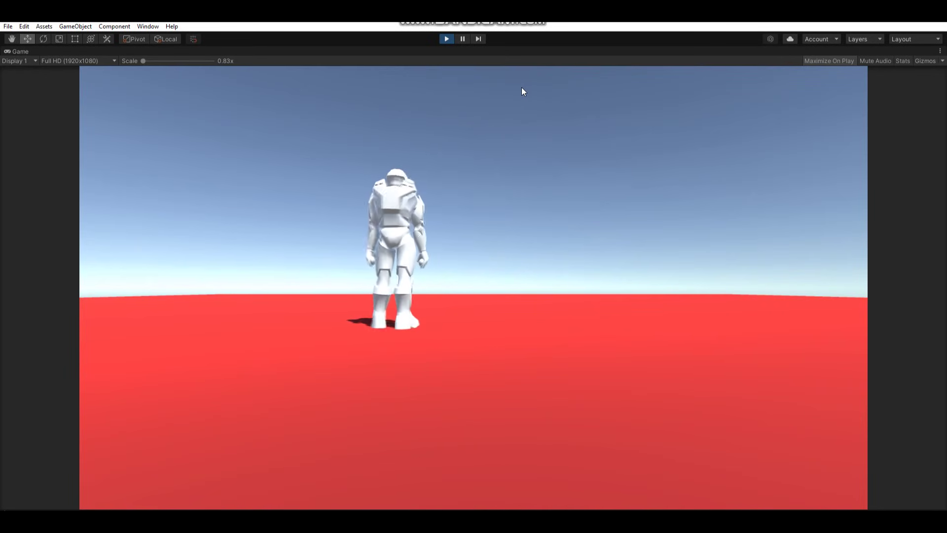
left_click(446, 39)
Step: Rename the Animator triggers jog, jogback and sprint to walk, walkback and run to match the script
left_click(234, 51)
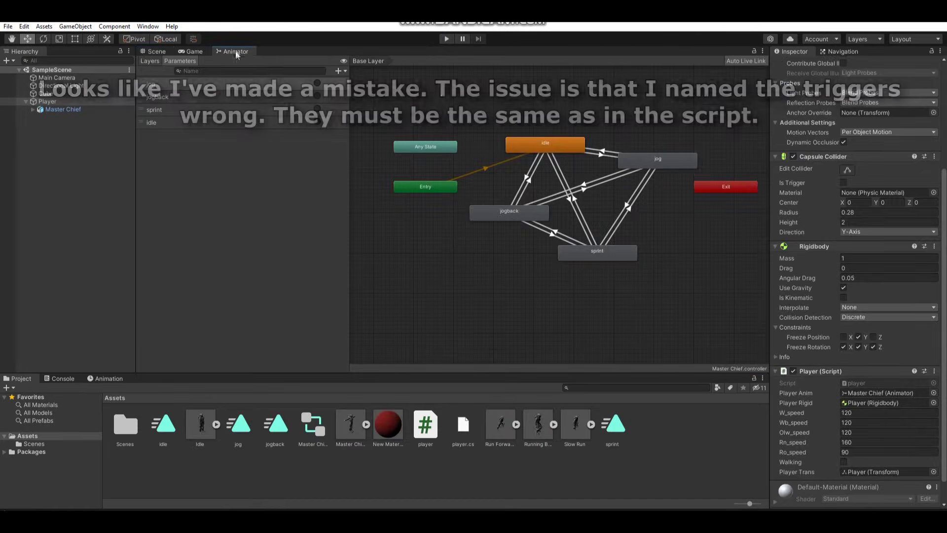
double_click(214, 87)
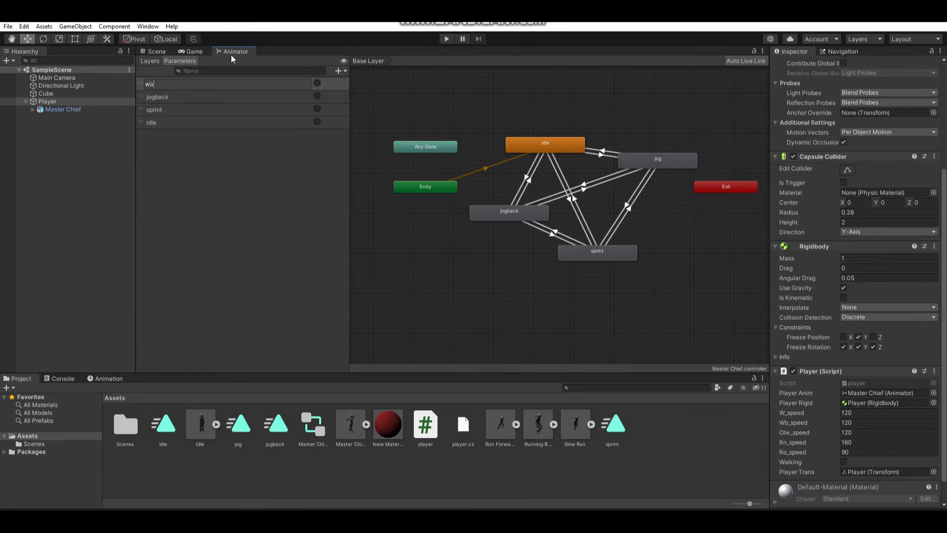
type("walk")
key("Return")
double_click(184, 98)
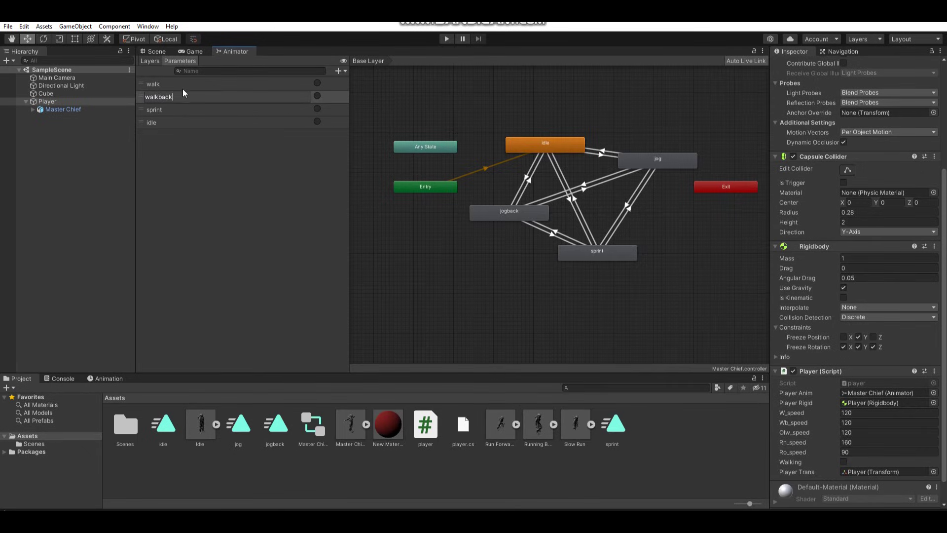
type("walkback")
double_click(201, 109)
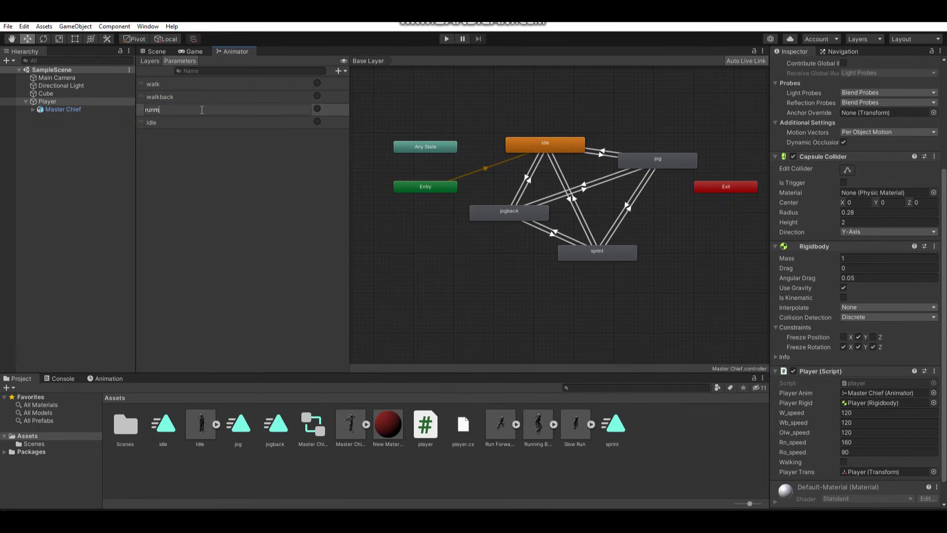
key("Return")
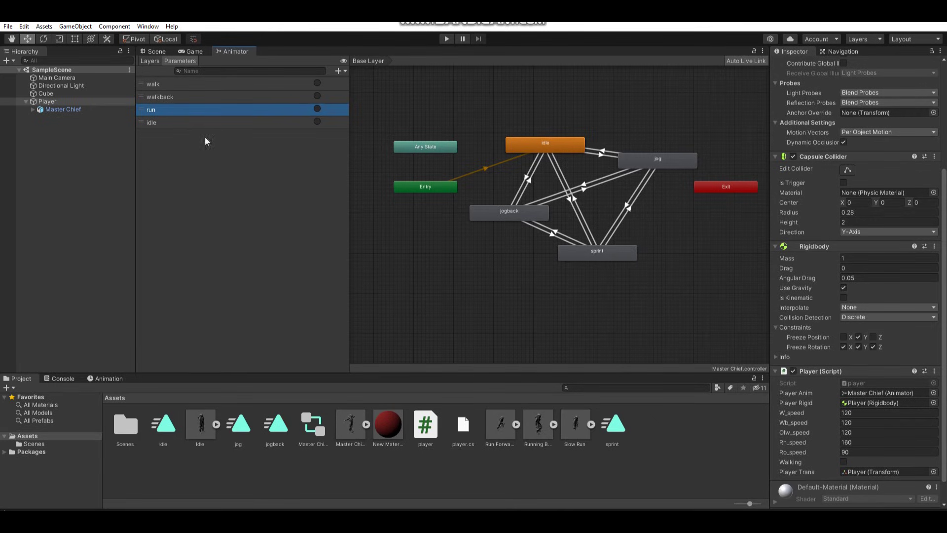
Step: Playtest the character again with the renamed triggers and exit play mode
left_click(446, 39)
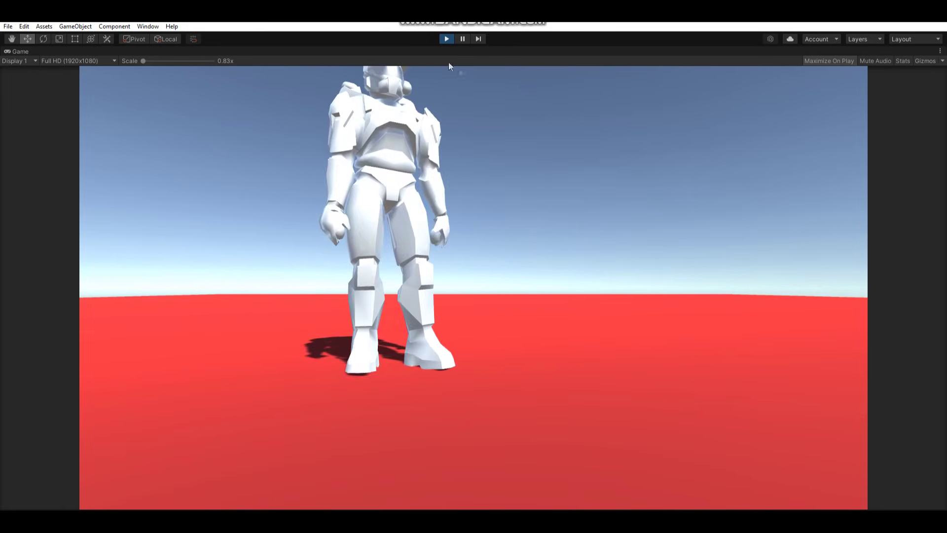
left_click(446, 39)
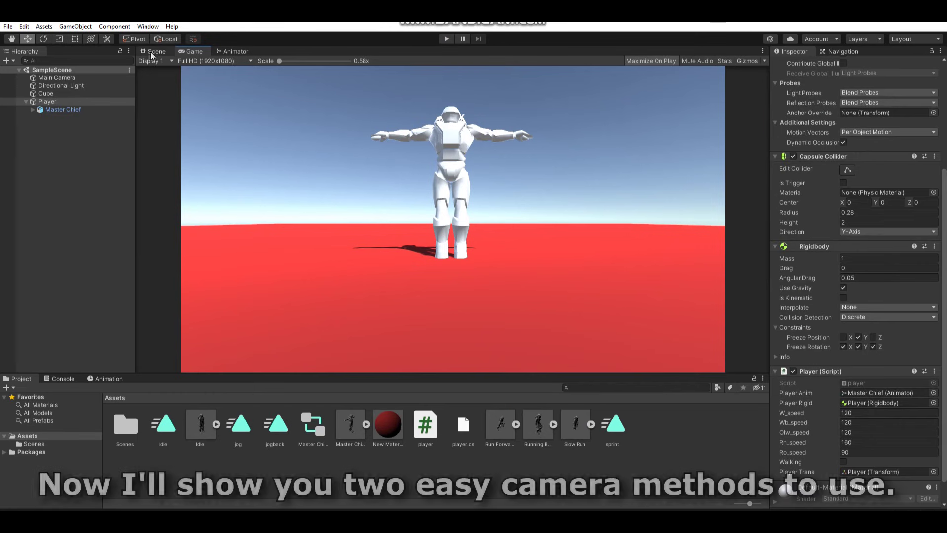
Step: Move the Main Camera up and closer behind the player in the Scene view, to about Y 2.07 and Z -8.62
left_click(157, 51)
left_click_drag(397, 207, 553, 224, "alt")
left_click(57, 78)
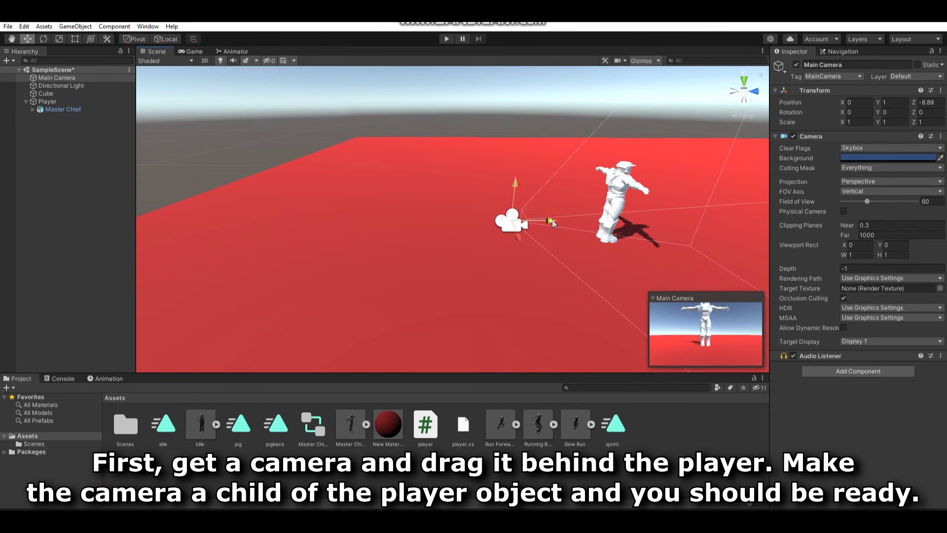
left_click_drag(518, 191, 527, 159)
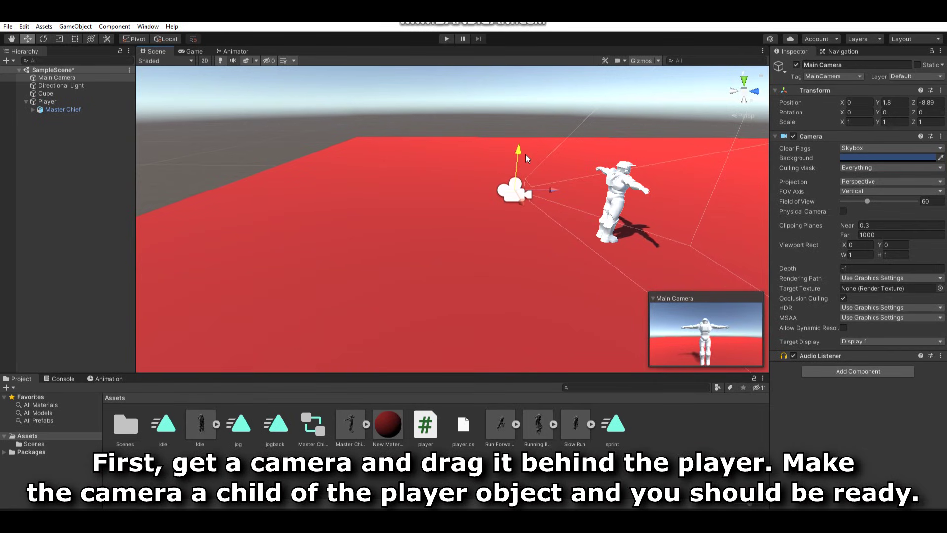
left_click_drag(553, 194, 565, 194)
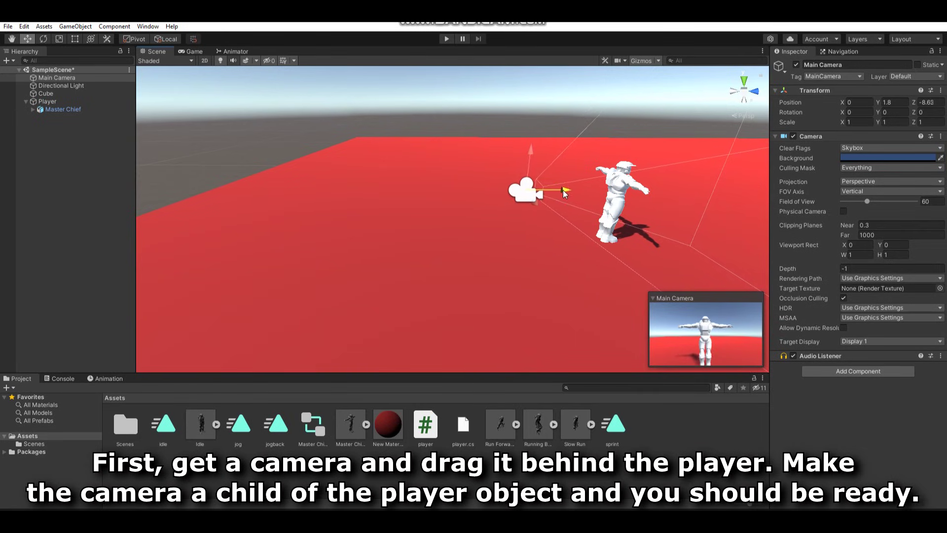
left_click_drag(531, 154, 535, 143)
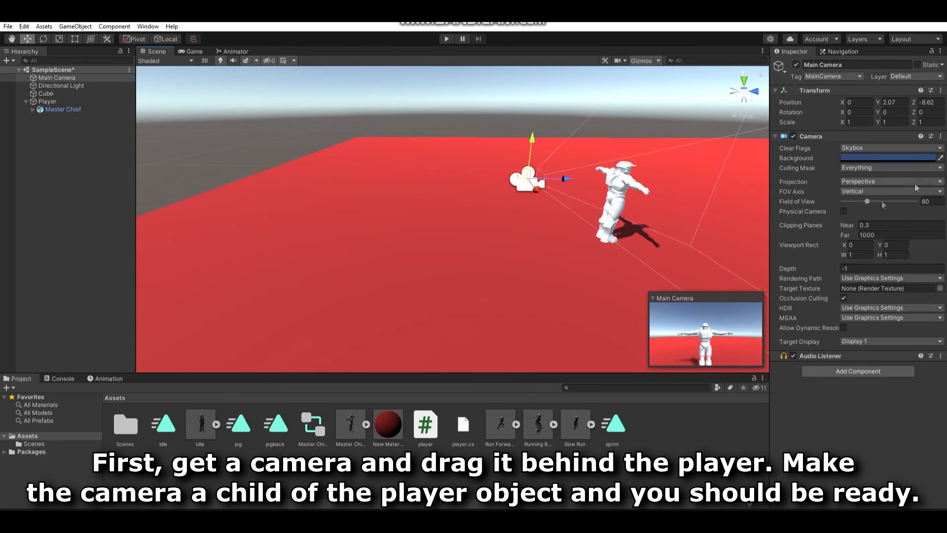
Step: Set the Main Camera's field of view to 87 and make it a child of the Player object
left_click_drag(869, 203, 875, 203)
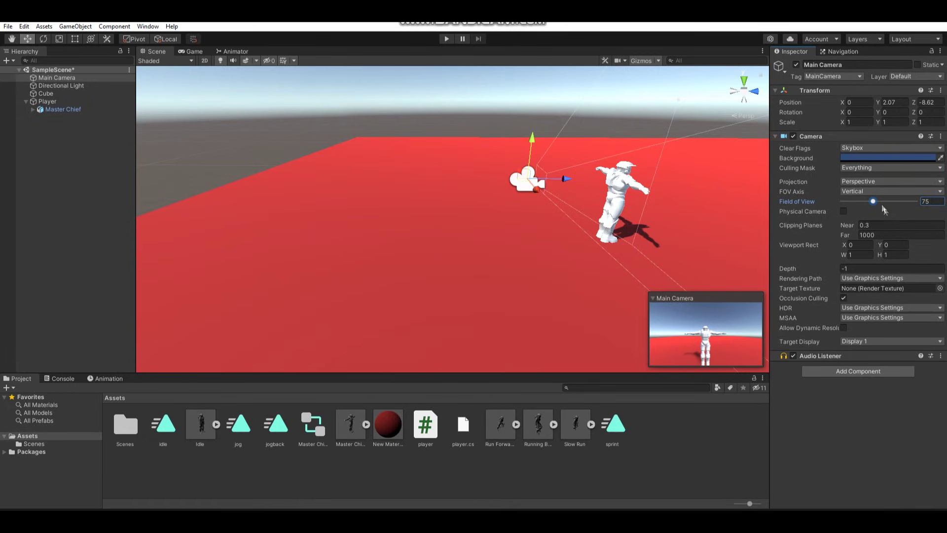
left_click_drag(875, 202, 878, 202)
left_click_drag(50, 78, 54, 102)
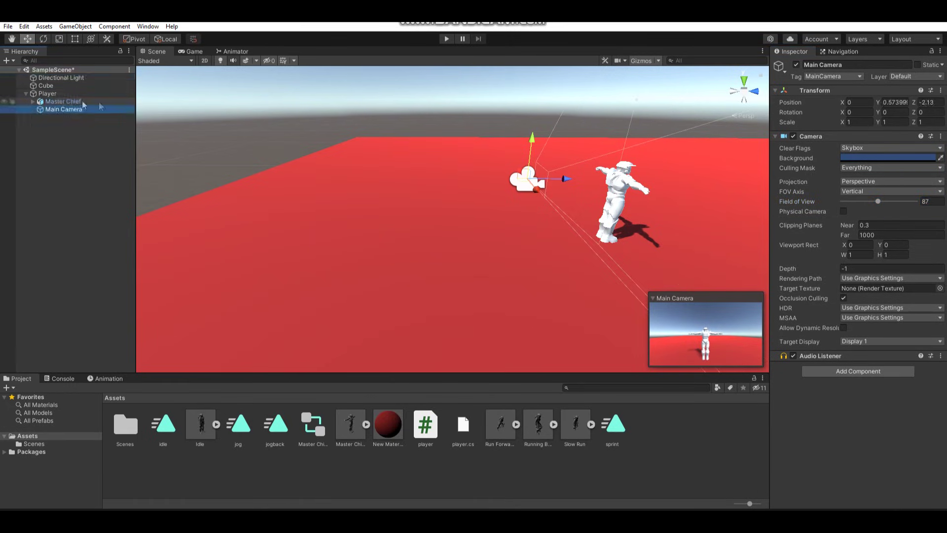
Step: Playtest the follow camera by walking the character forward
left_click(442, 40)
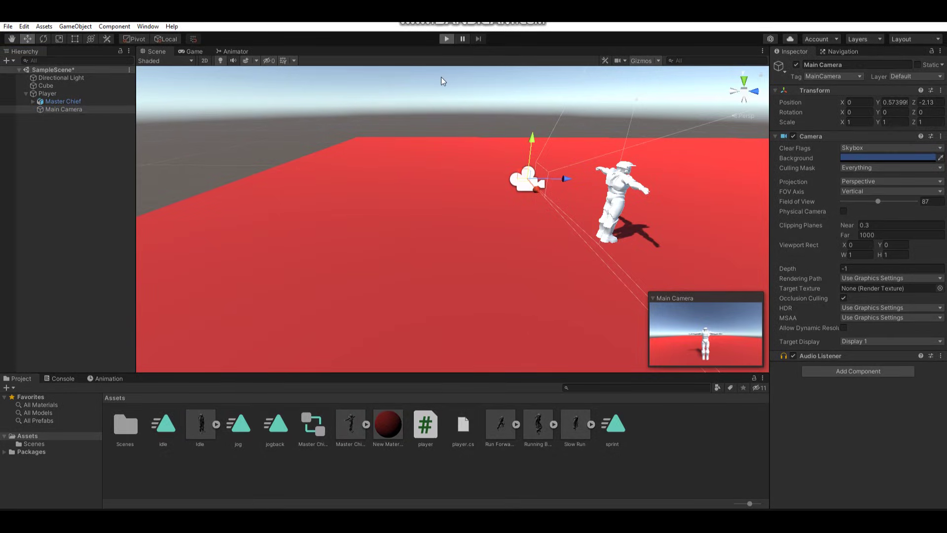
key("w")
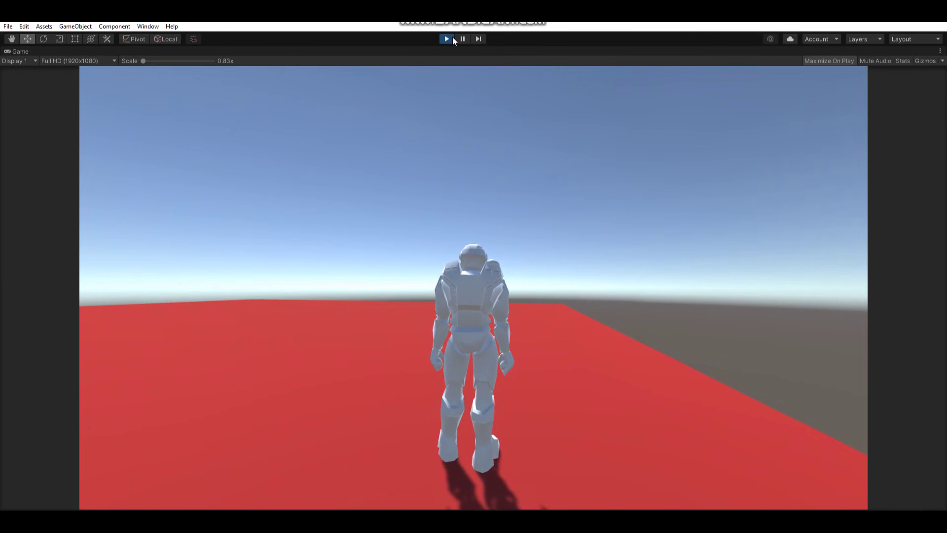
key("w")
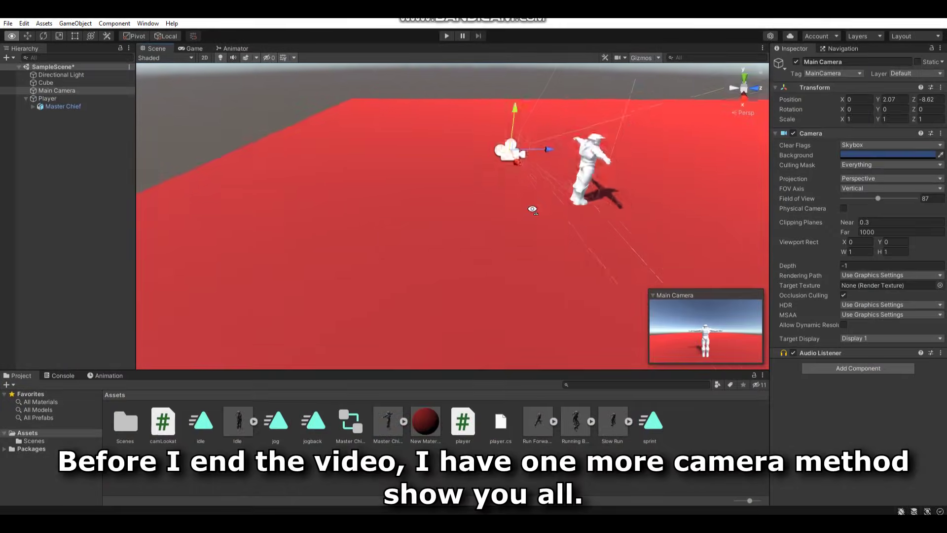
Step: Move the unparented Main Camera to about Y 4.28 and Z -9.98, tilt it down about 14.2 degrees on X, and save the scene
left_click_drag(532, 209, 495, 176, "alt")
key("w")
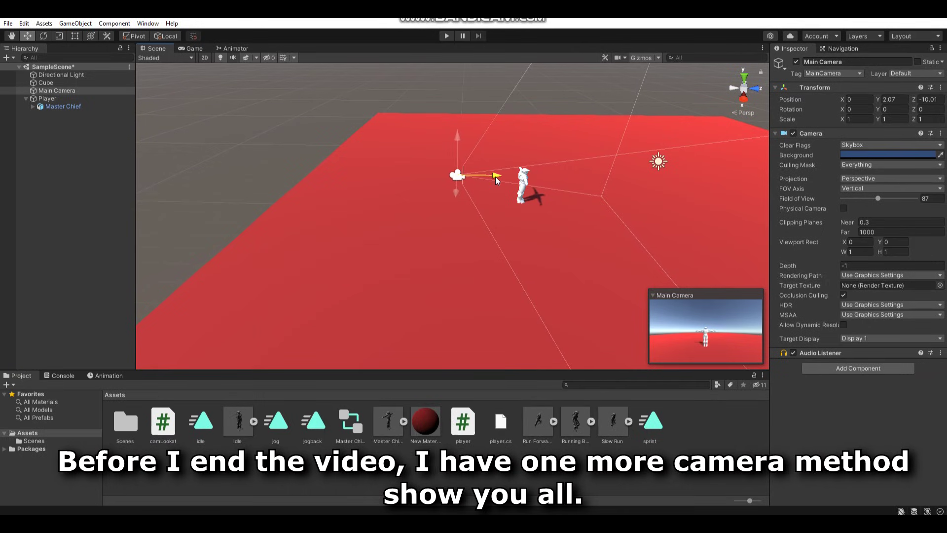
left_click_drag(451, 140, 425, 97)
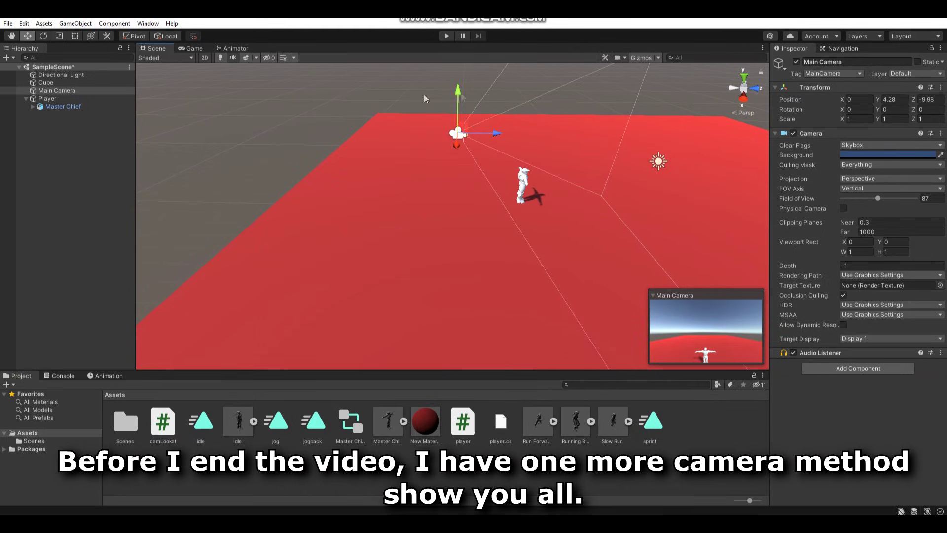
left_click(45, 38)
mouse_move(498, 129)
left_mouse_down()
mouse_move(507, 121)
mouse_move(490, 118)
left_mouse_up()
key("ctrl+s")
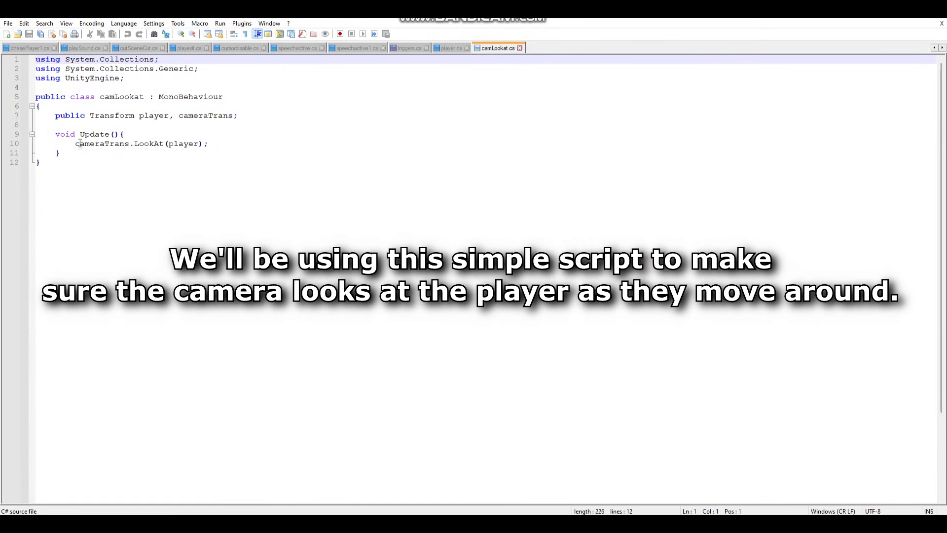
Step: Examine the camLookat script's LookAt call and its player and cameraTrans variables
left_click_drag(75, 144, 207, 143)
left_click_drag(239, 117, 68, 112)
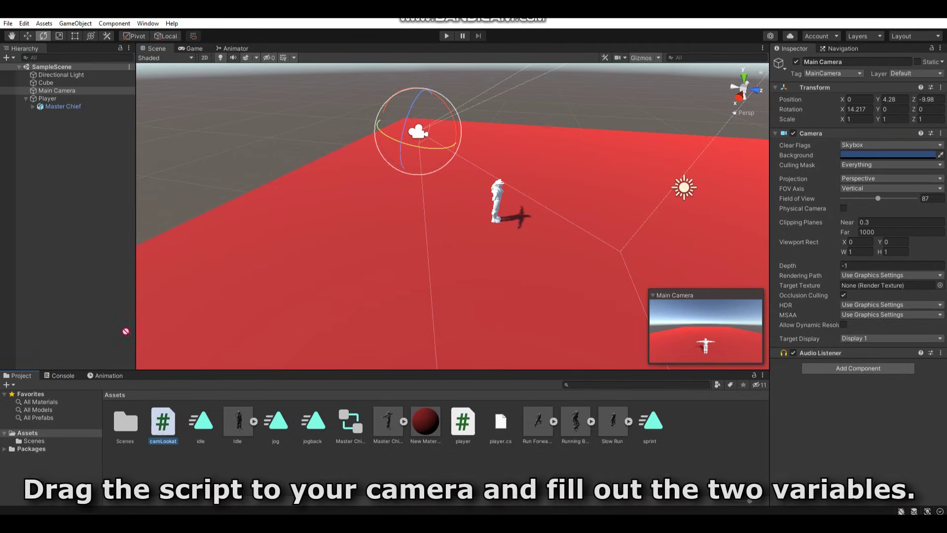
Step: Attach the camLookat script to the Main Camera, assigning Player as Player and Main Camera as Camera Trans
left_click_drag(126, 331, 83, 91)
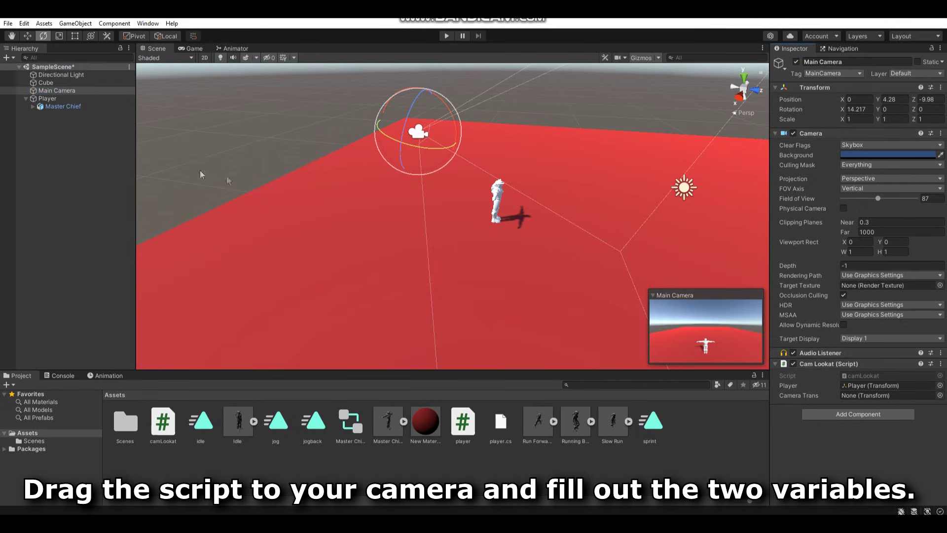
left_click_drag(47, 91, 893, 400)
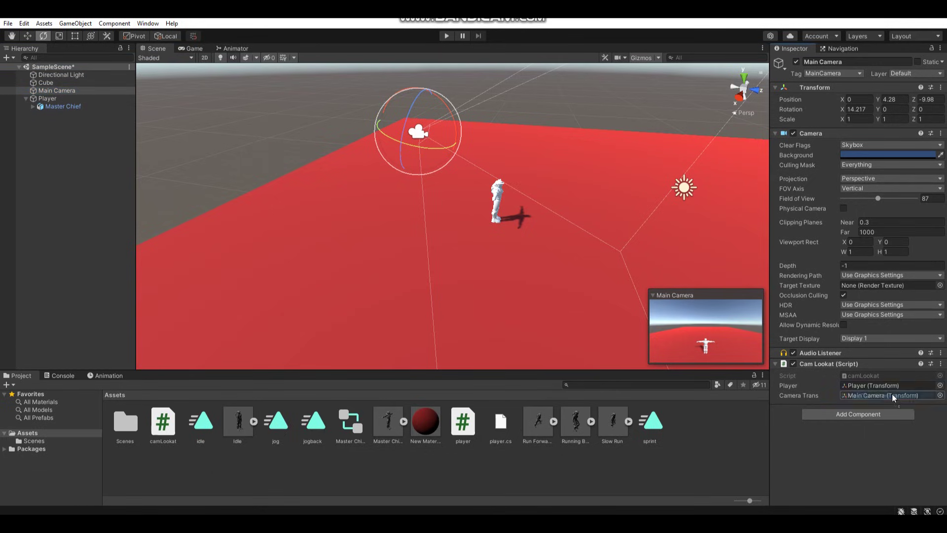